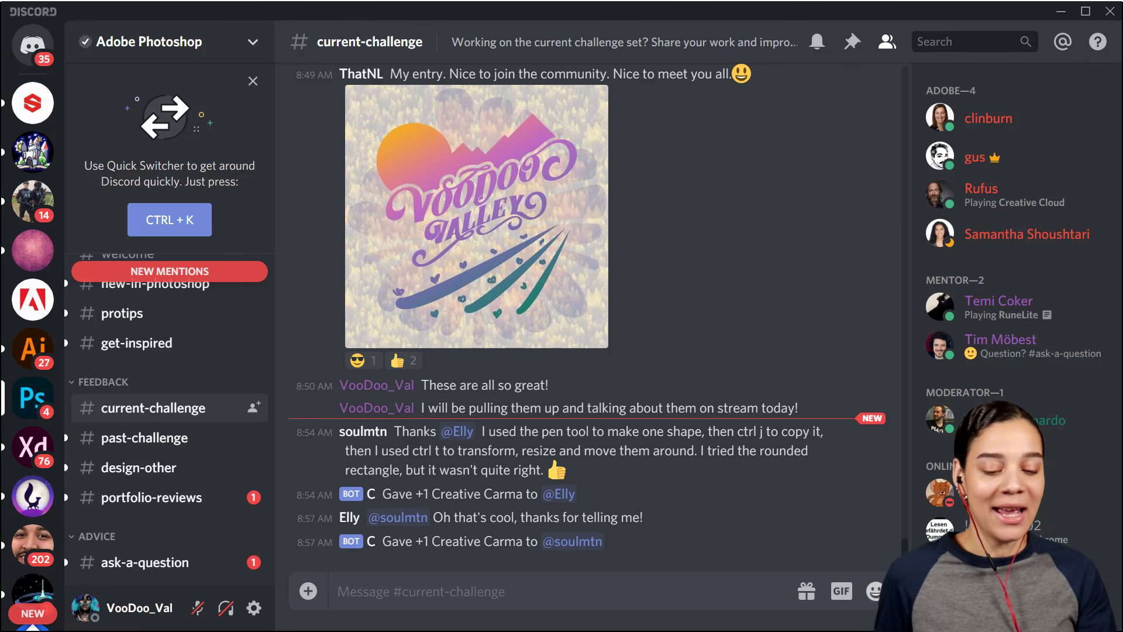
# Step: Browse back through the challenge entries and comments posted in the current-challenge channel
pyautogui.scroll(3, 716, 358)
pyautogui.scroll(15, 716, 358)
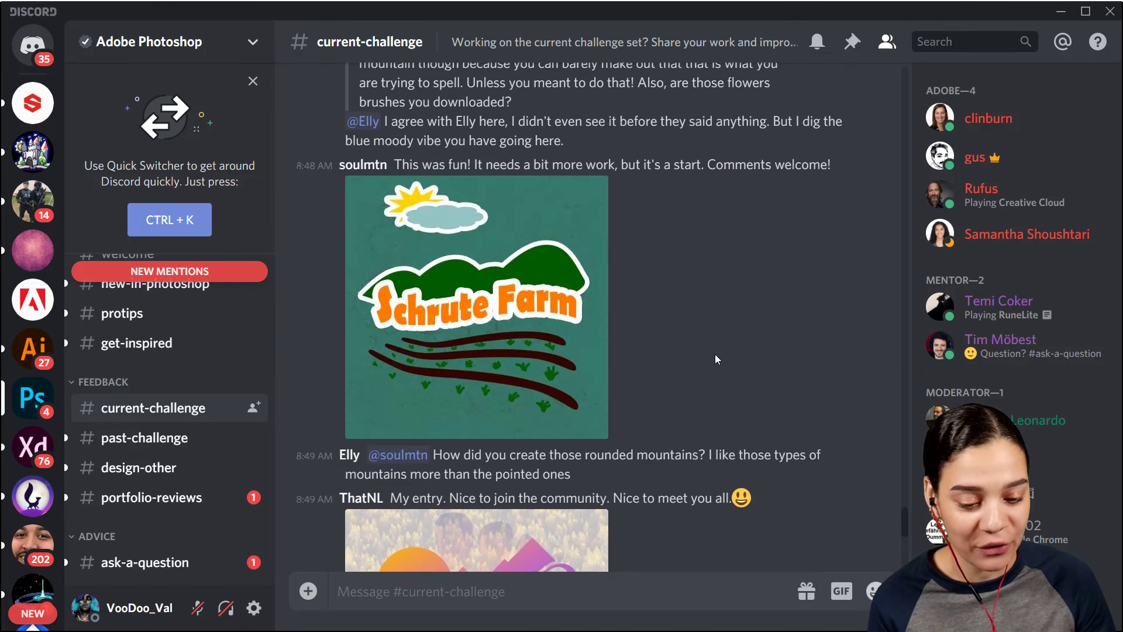
pyautogui.scroll(15, 716, 358)
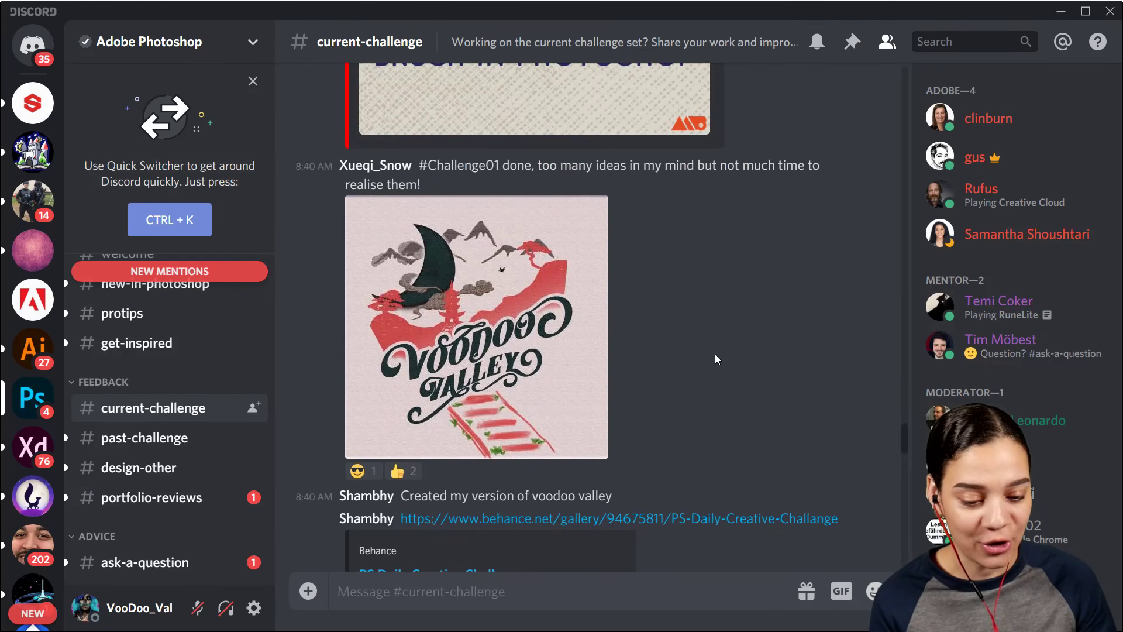
pyautogui.scroll(15, 714, 357)
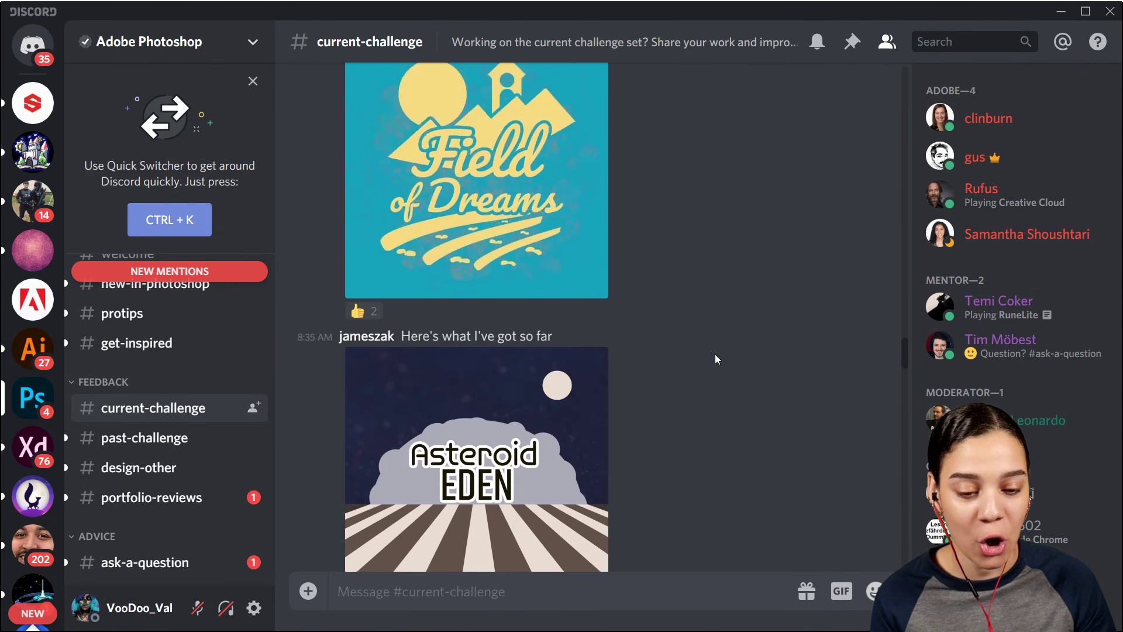
pyautogui.scroll(15, 714, 359)
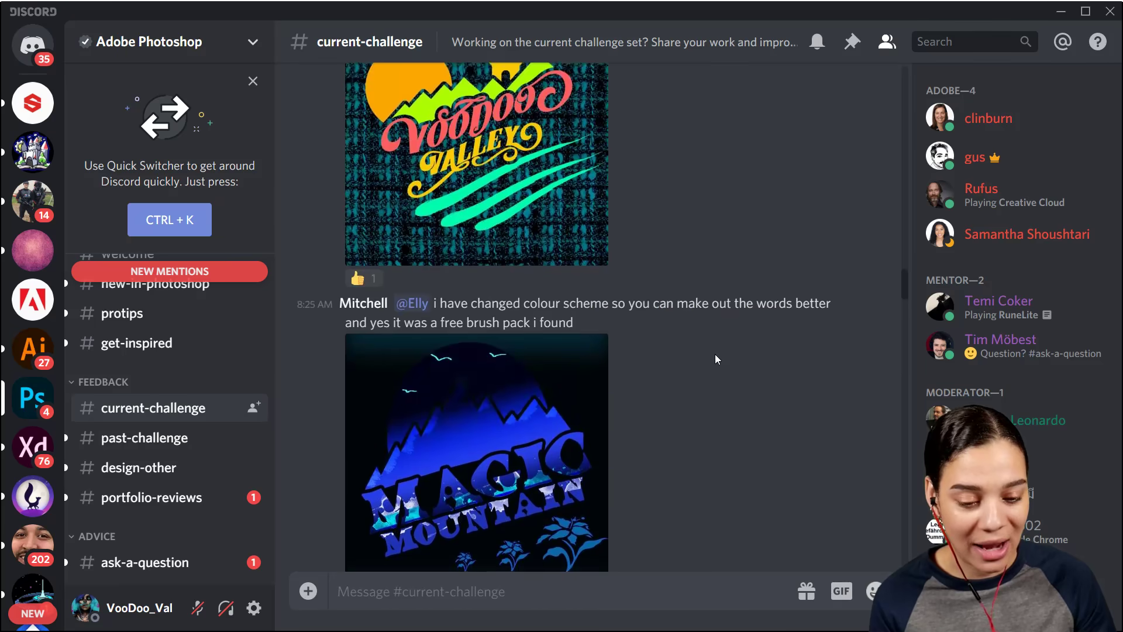
pyautogui.scroll(15, 715, 354)
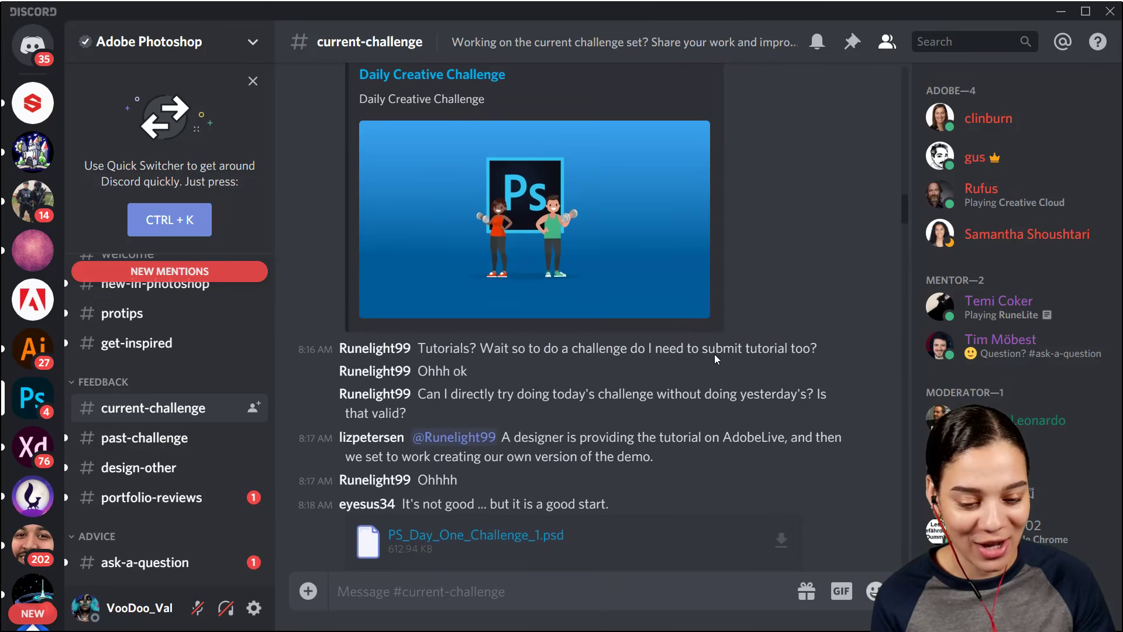
pyautogui.scroll(12, 708, 345)
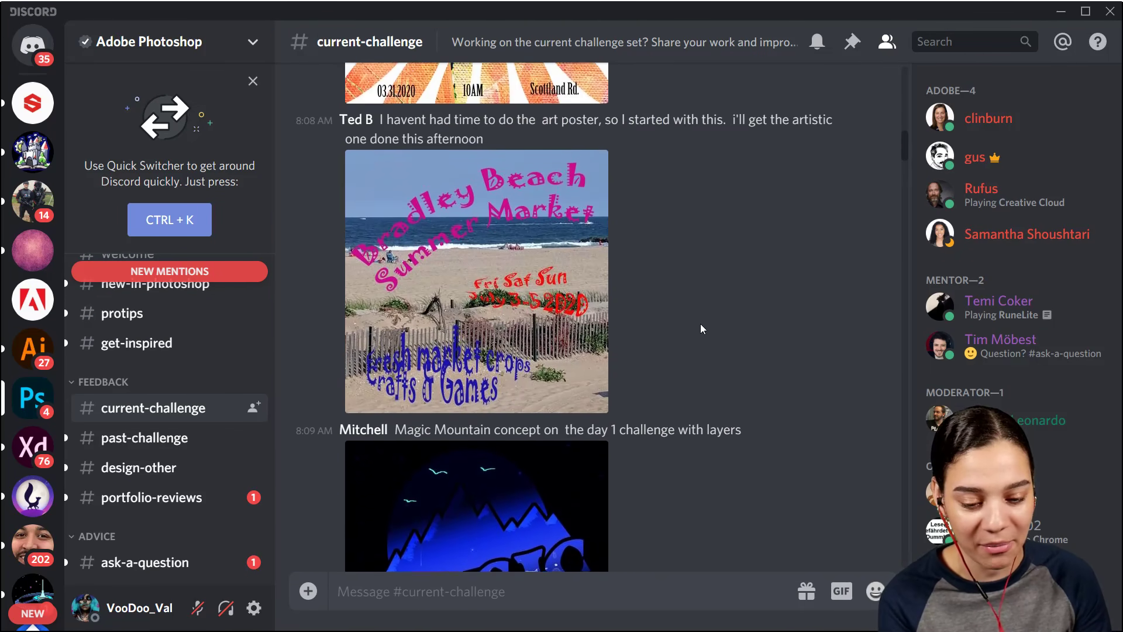
pyautogui.scroll(12, 700, 338)
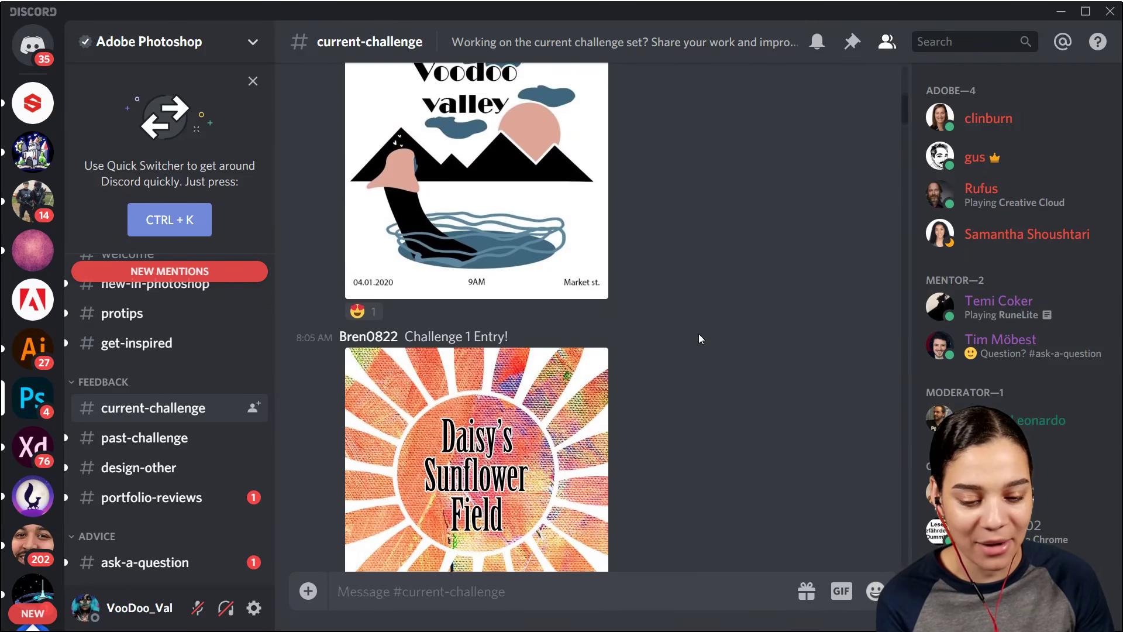
pyautogui.scroll(12, 701, 331)
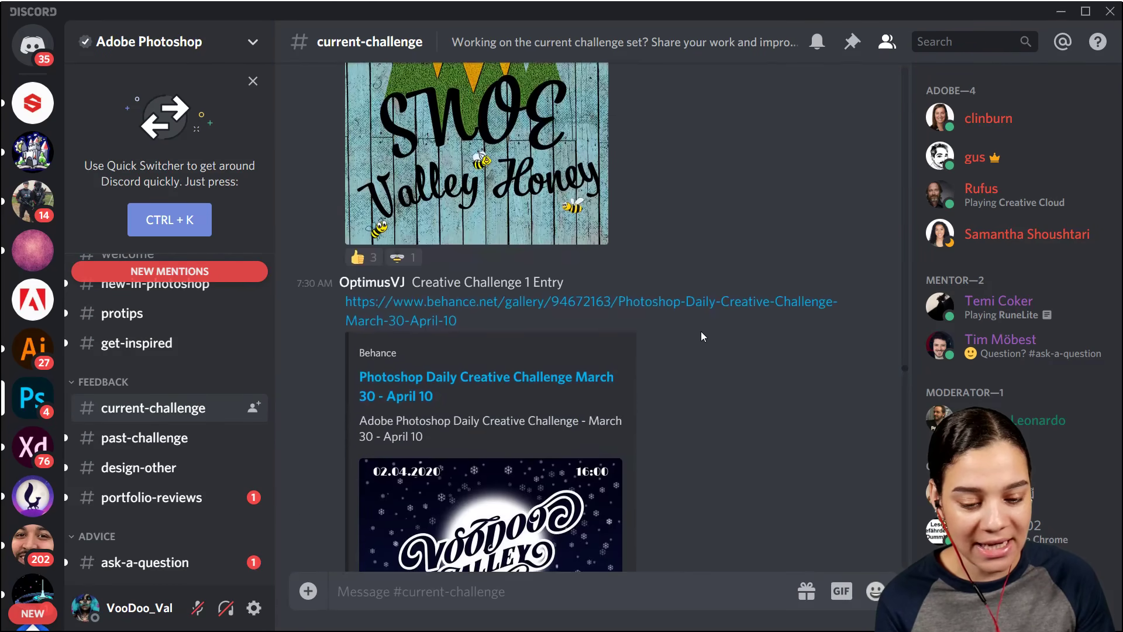
pyautogui.scroll(12, 701, 331)
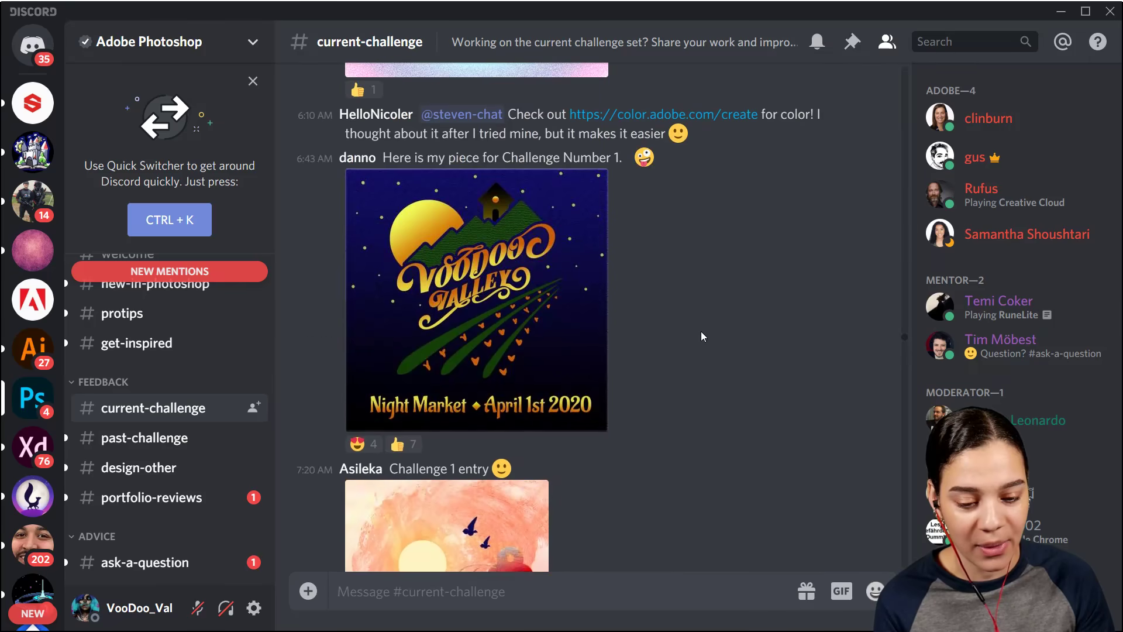
# Step: View the Voodoo Valley entry with the red barn and windmill enlarged, then return to the channel
pyautogui.scroll(2, 700, 318)
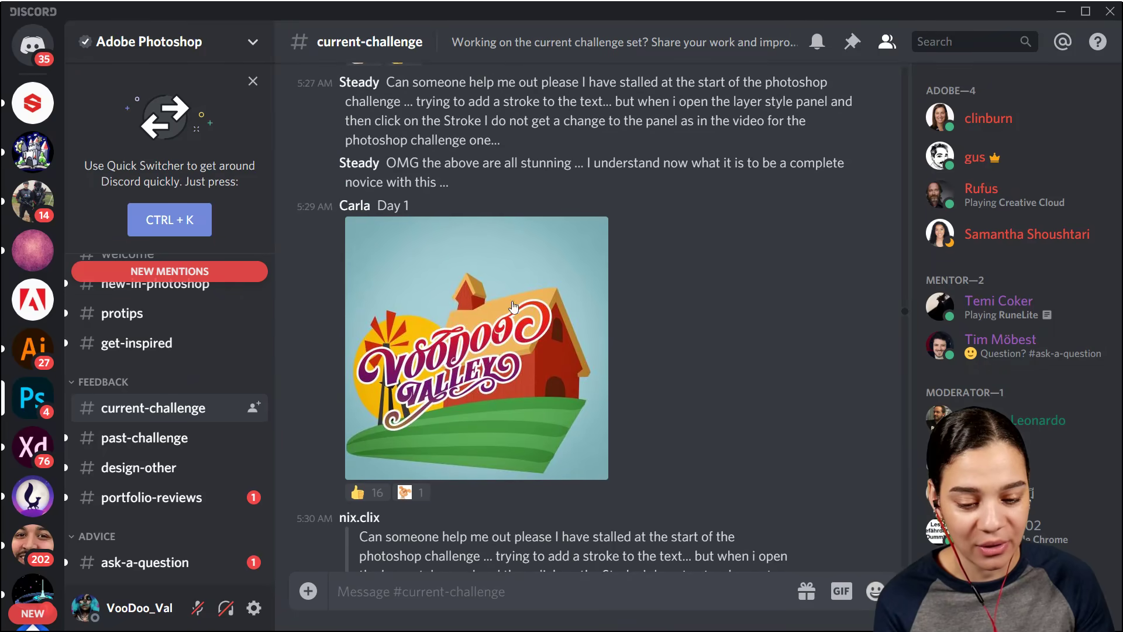
pyautogui.click(461, 320)
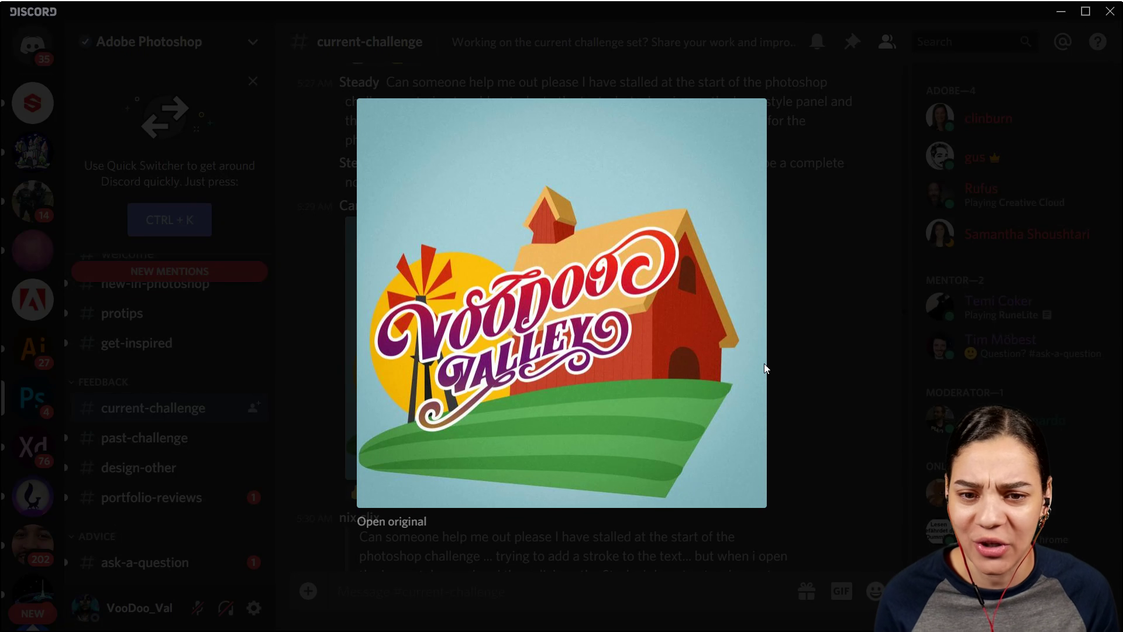
pyautogui.click(782, 204)
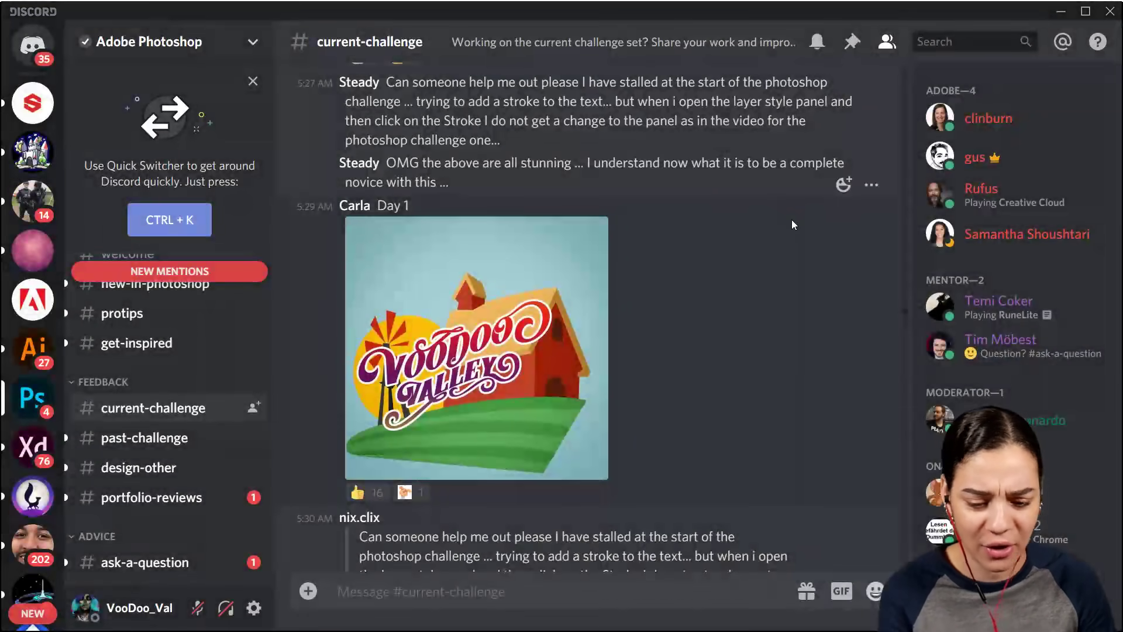
# Step: Look through the older Day 1 entries posted before the red barn design
pyautogui.scroll(20, 806, 263)
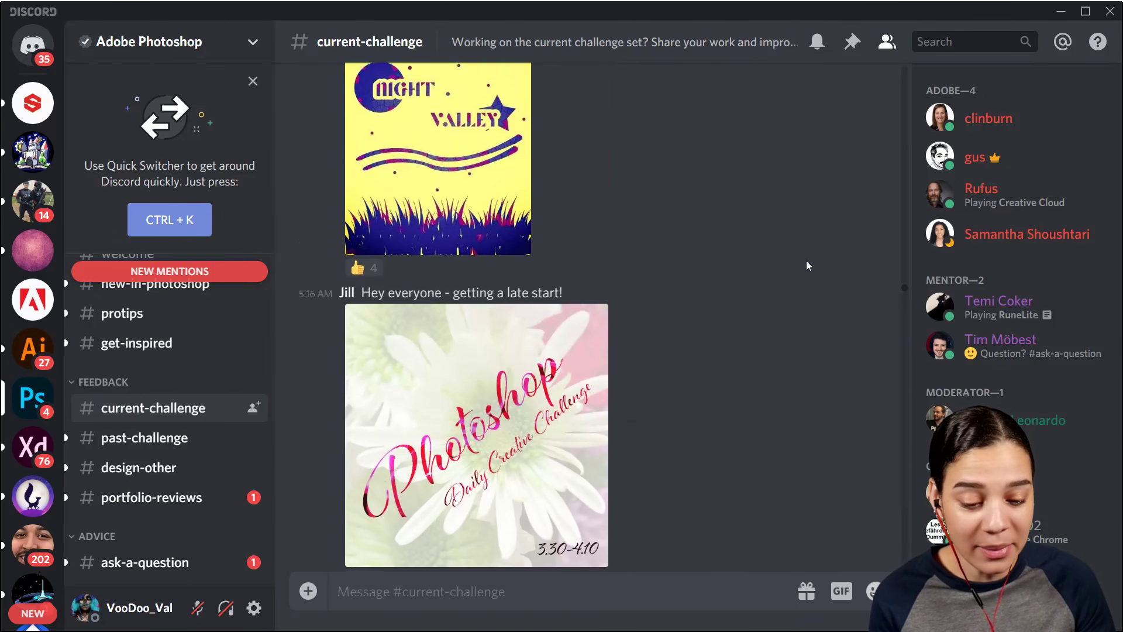
pyautogui.scroll(15, 805, 263)
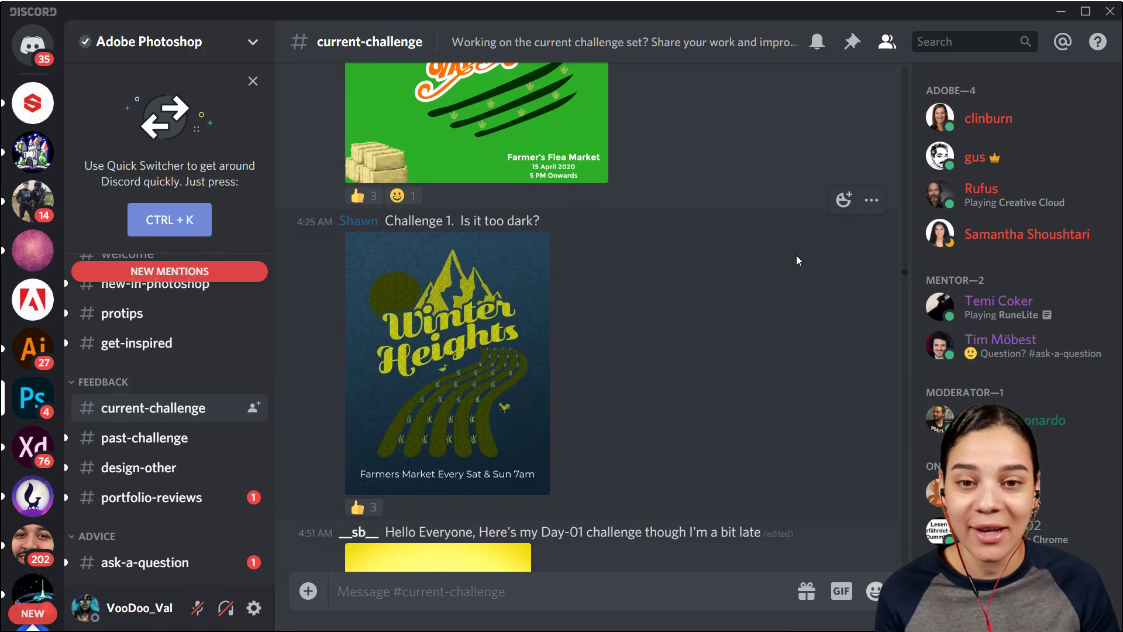
pyautogui.scroll(15, 785, 265)
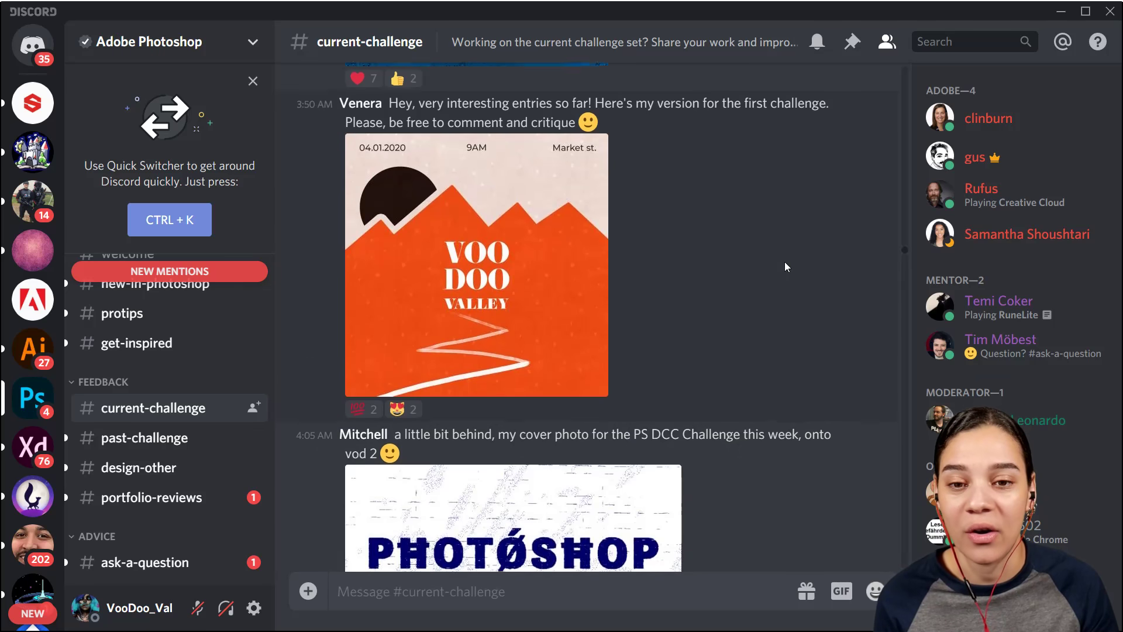
pyautogui.scroll(15, 785, 264)
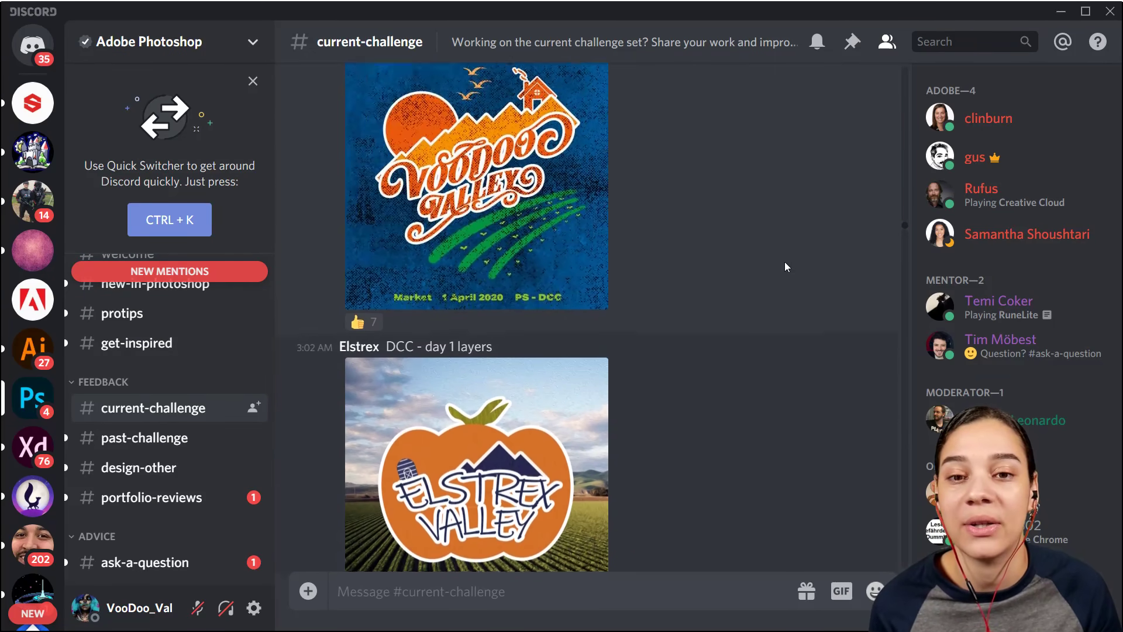
pyautogui.scroll(15, 778, 263)
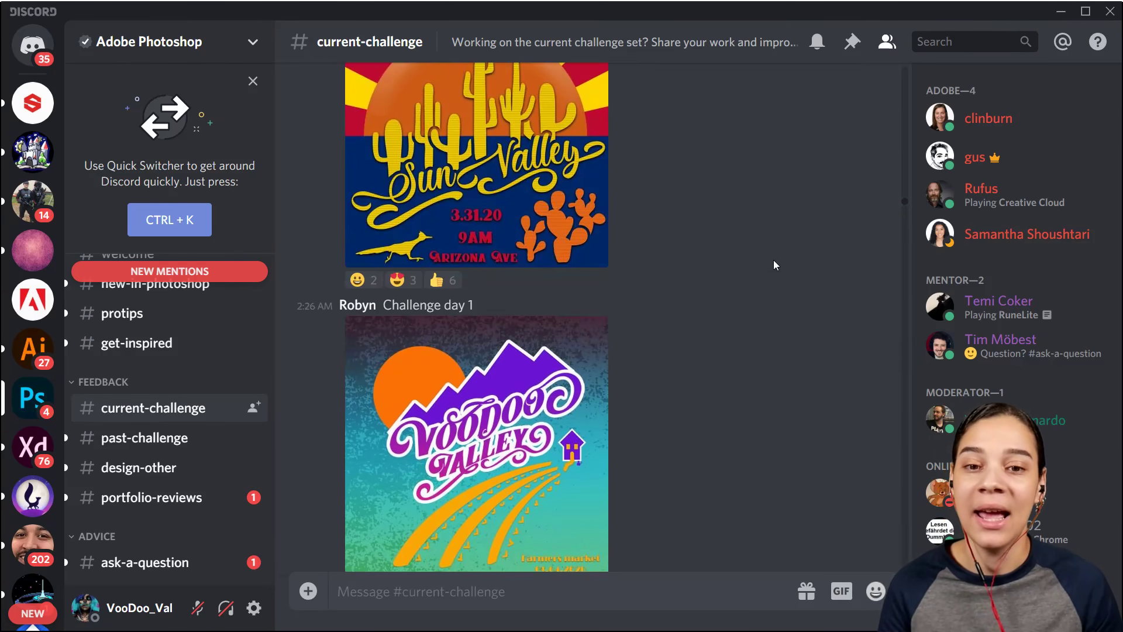
pyautogui.scroll(15, 771, 261)
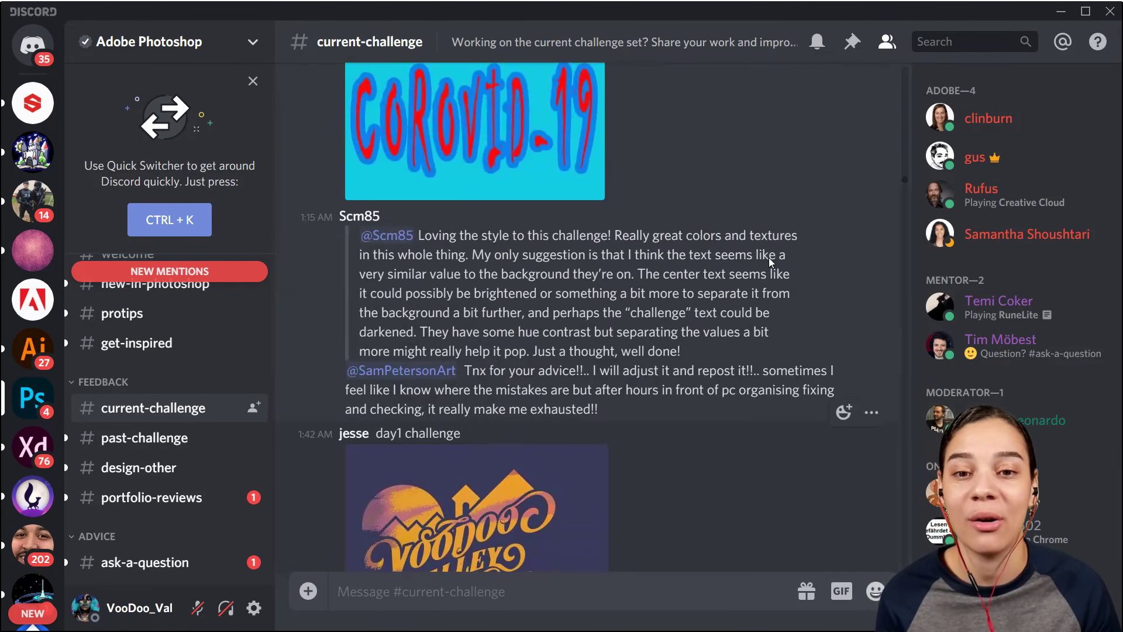
# Step: Find the Voodoo Valley entry placed over a dinner plate photo and examine its logo enlarged
pyautogui.scroll(5, 770, 258)
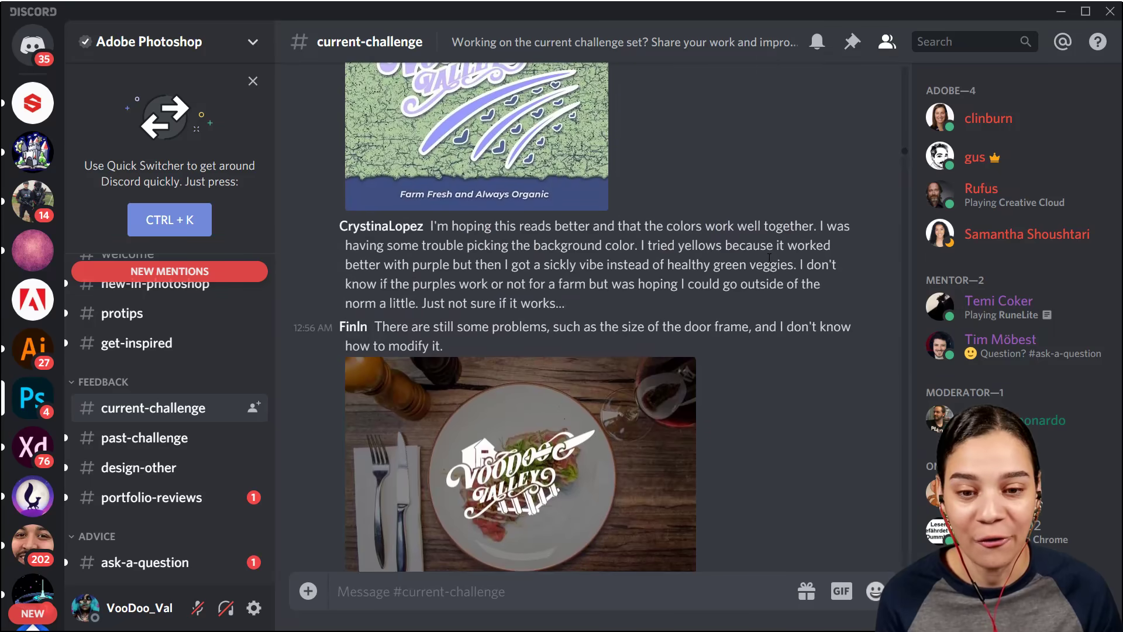
pyautogui.scroll(-2, 769, 258)
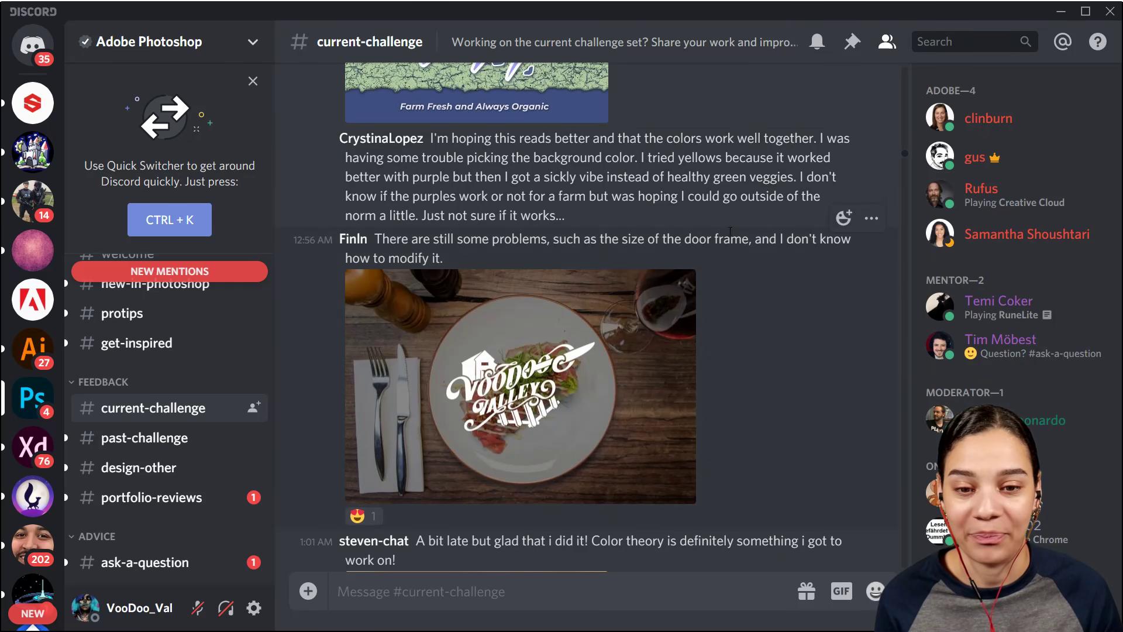
pyautogui.click(543, 389)
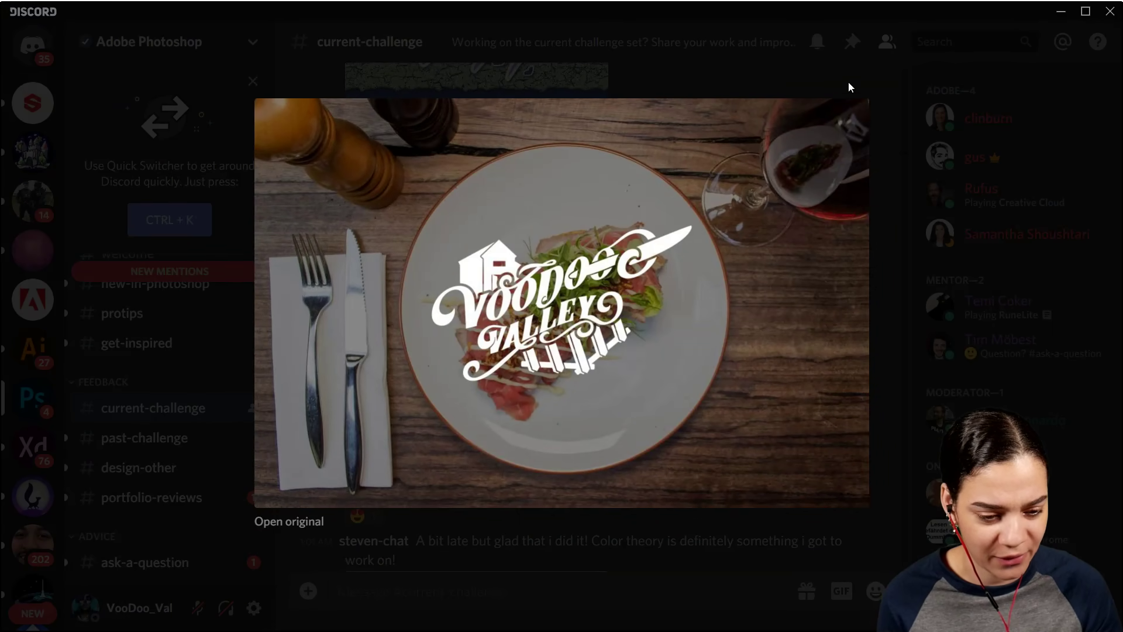
pyautogui.click(850, 87)
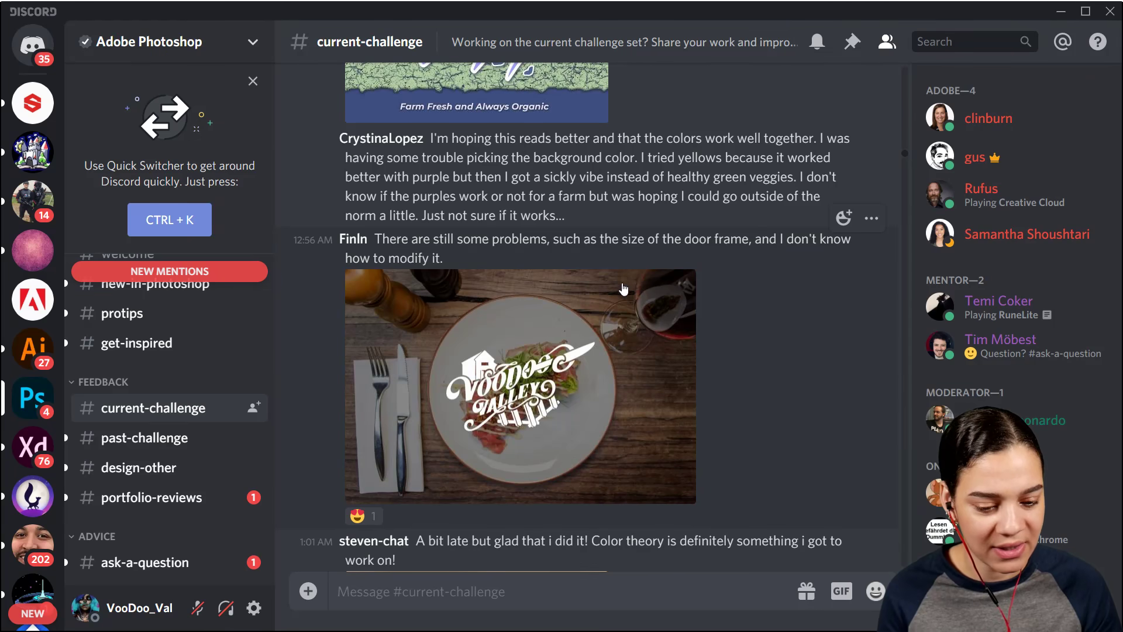
pyautogui.click(548, 353)
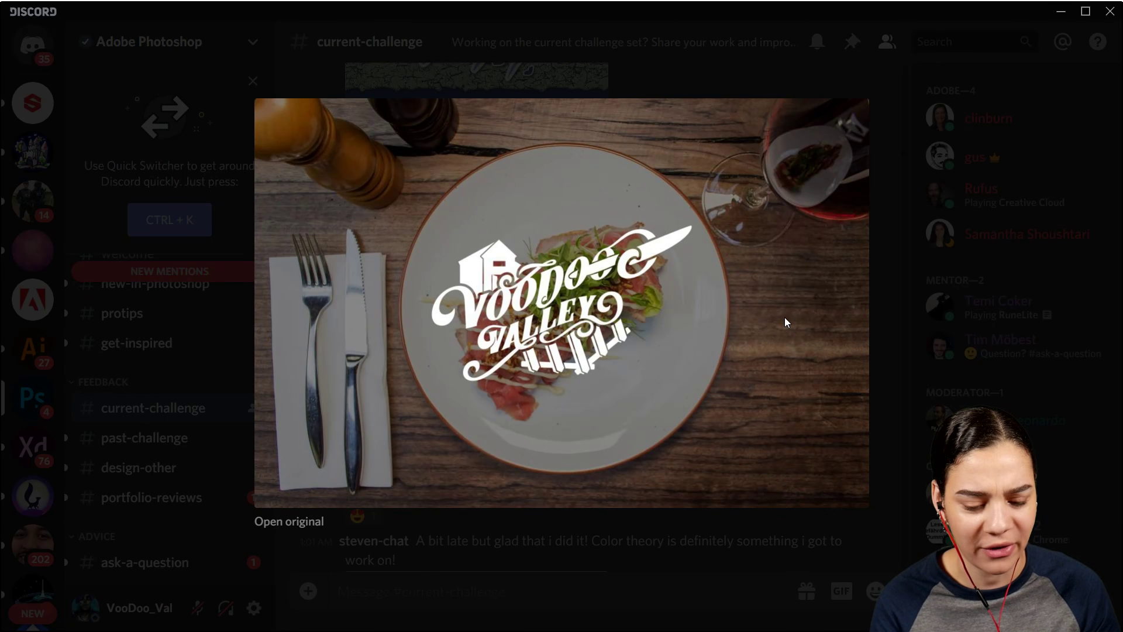
pyautogui.click(911, 294)
# Step: Review the earlier submissions and mentor feedback, back to the Voodoo Valley entry on a painted wood background
pyautogui.scroll(10, 616, 258)
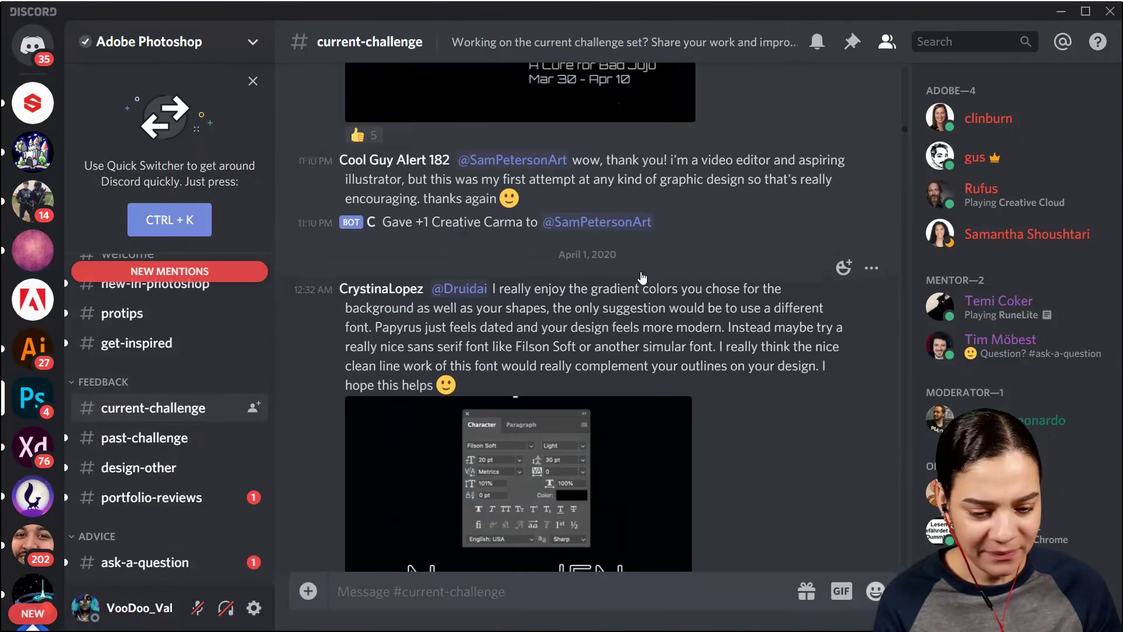
pyautogui.scroll(5, 642, 278)
pyautogui.scroll(15, 641, 276)
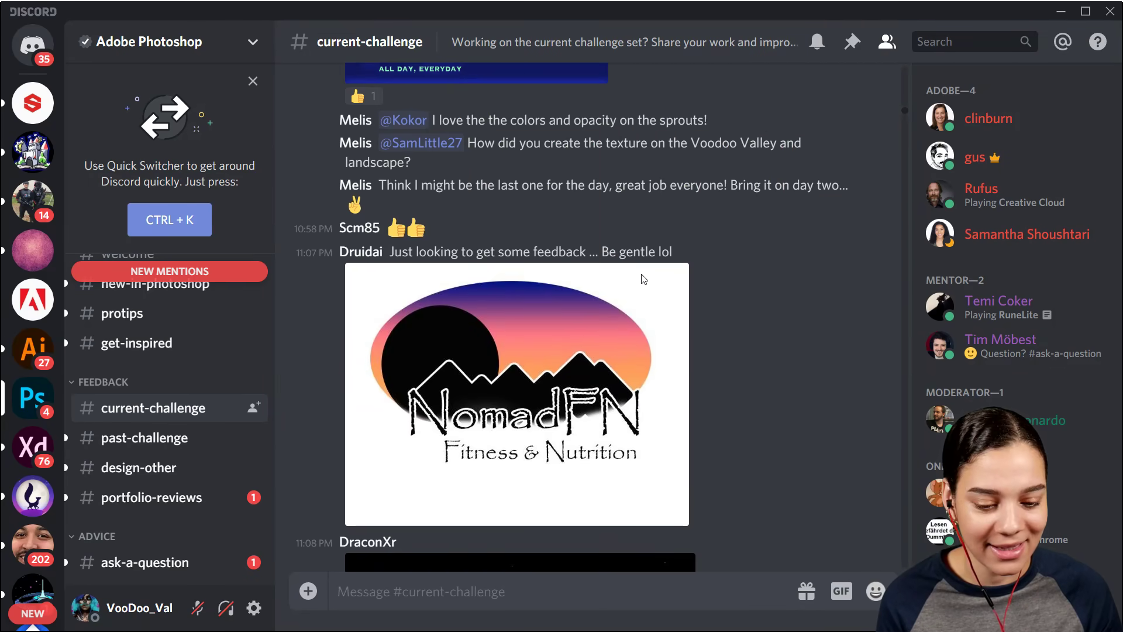
pyautogui.scroll(10, 641, 279)
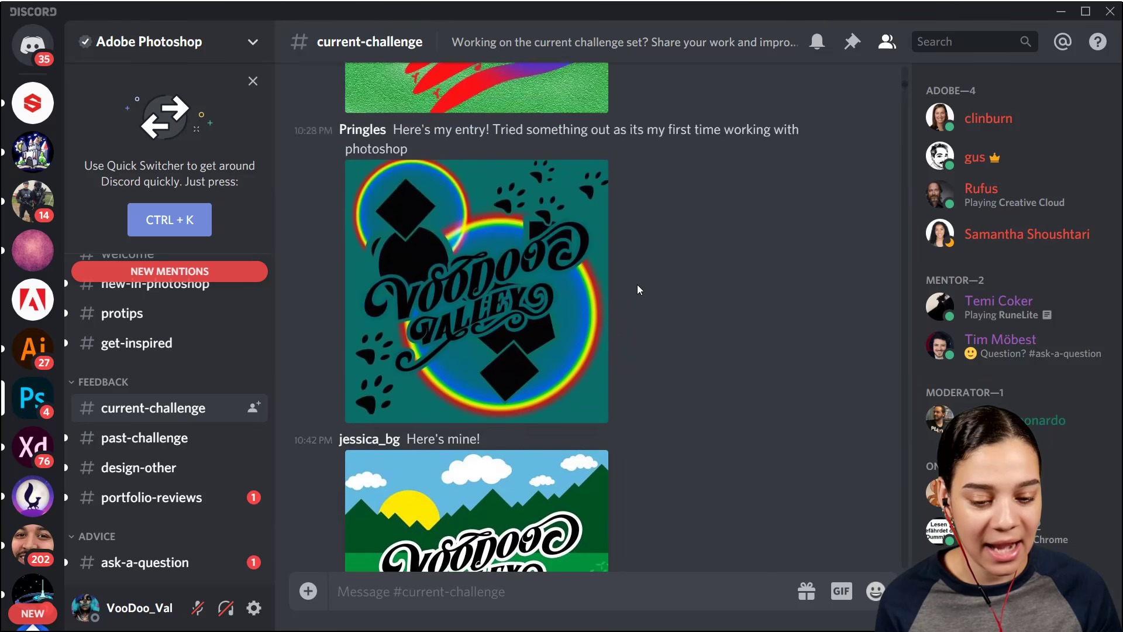
pyautogui.scroll(4, 631, 288)
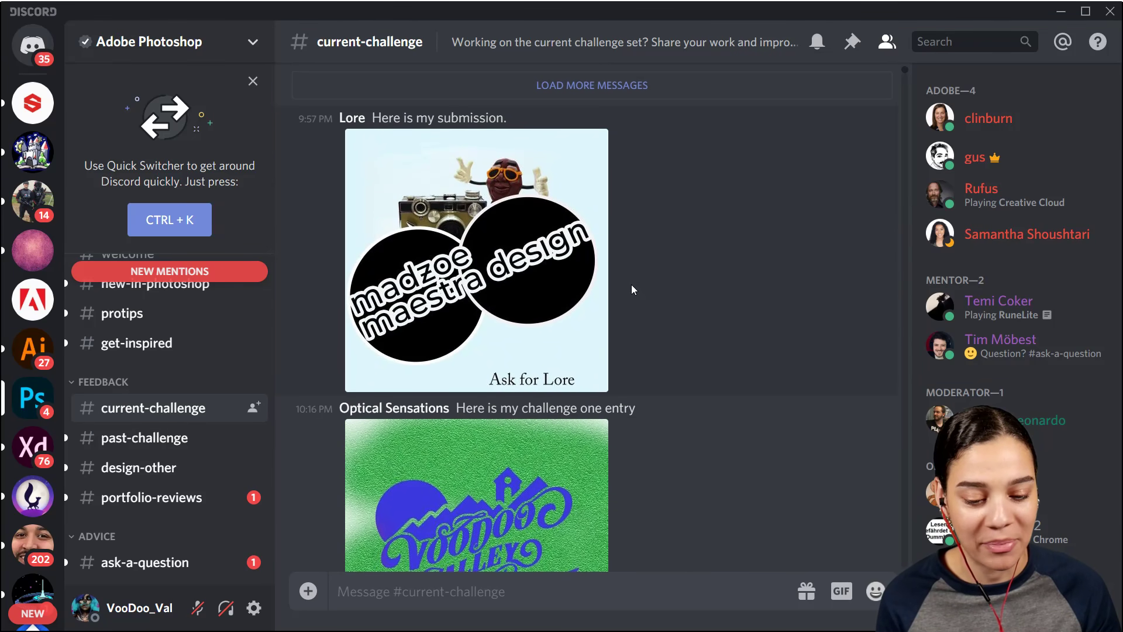
pyautogui.scroll(10, 631, 285)
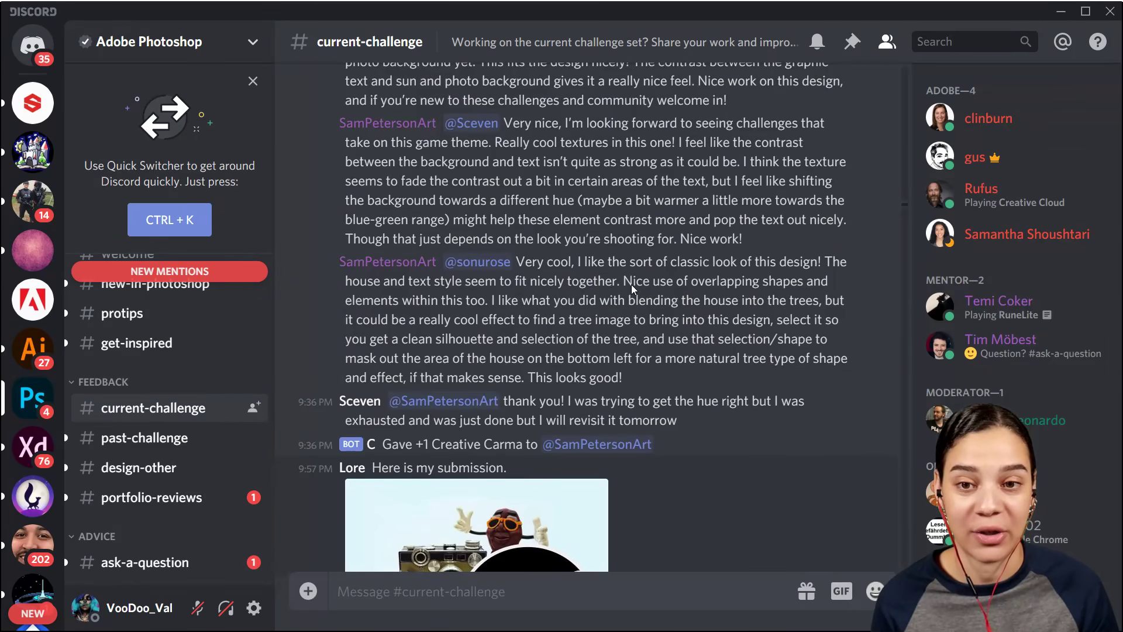
pyautogui.scroll(10, 629, 280)
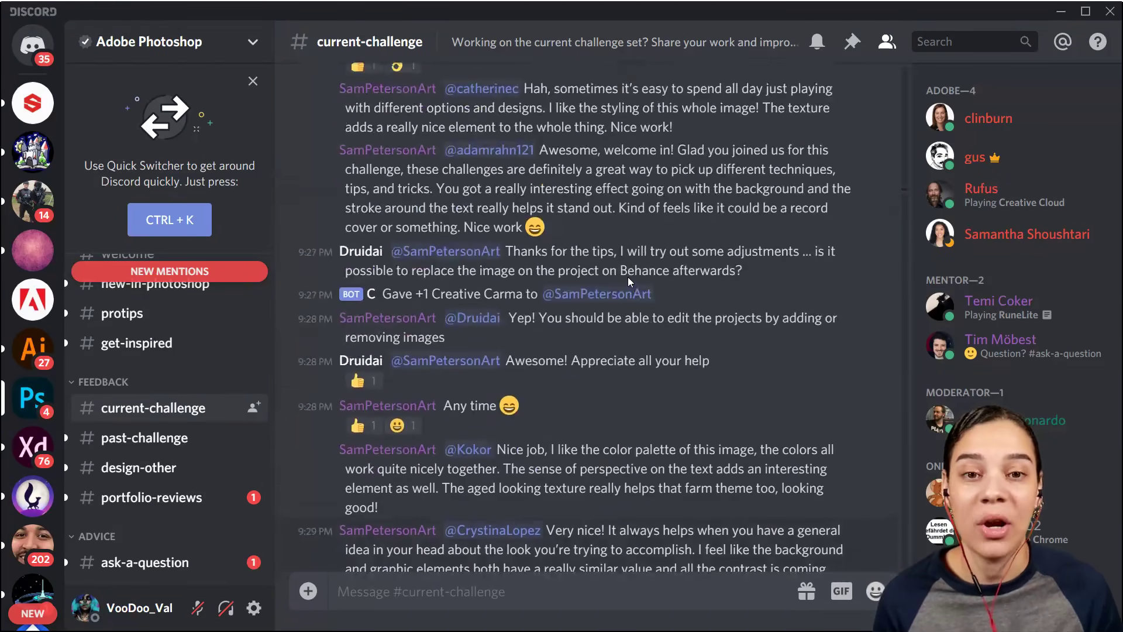
pyautogui.scroll(6, 627, 276)
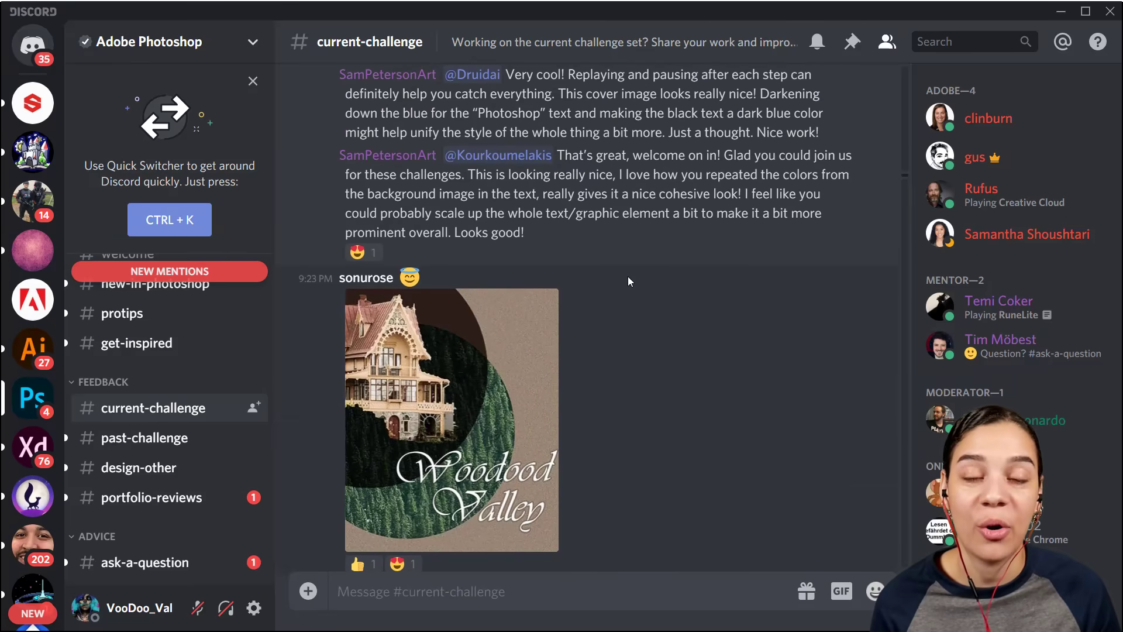
pyautogui.scroll(3, 628, 281)
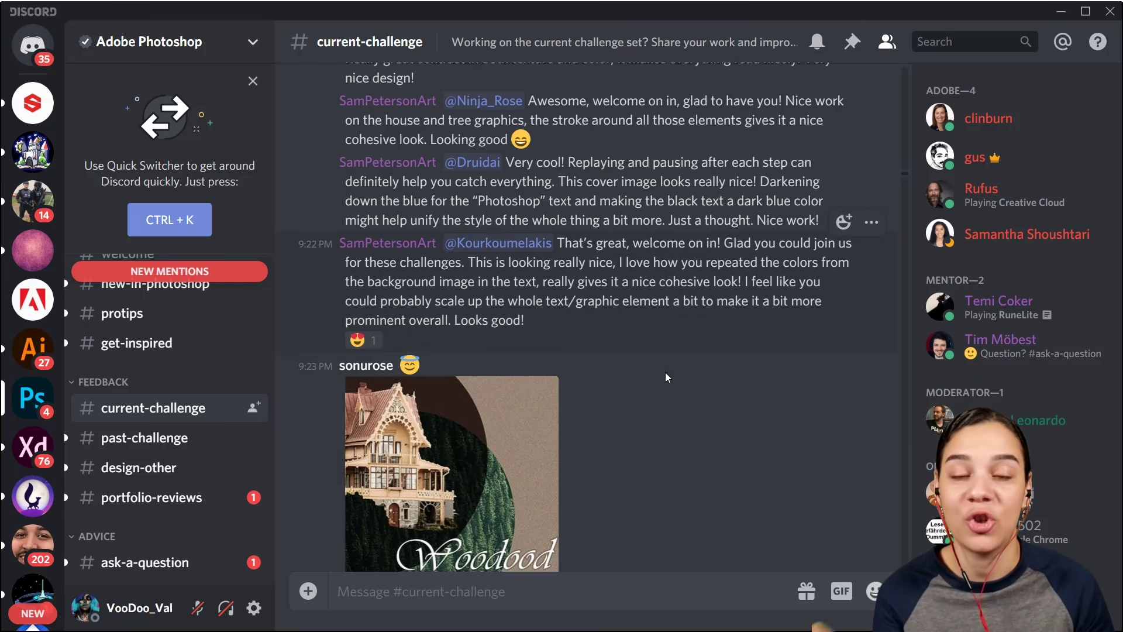
pyautogui.scroll(8, 614, 320)
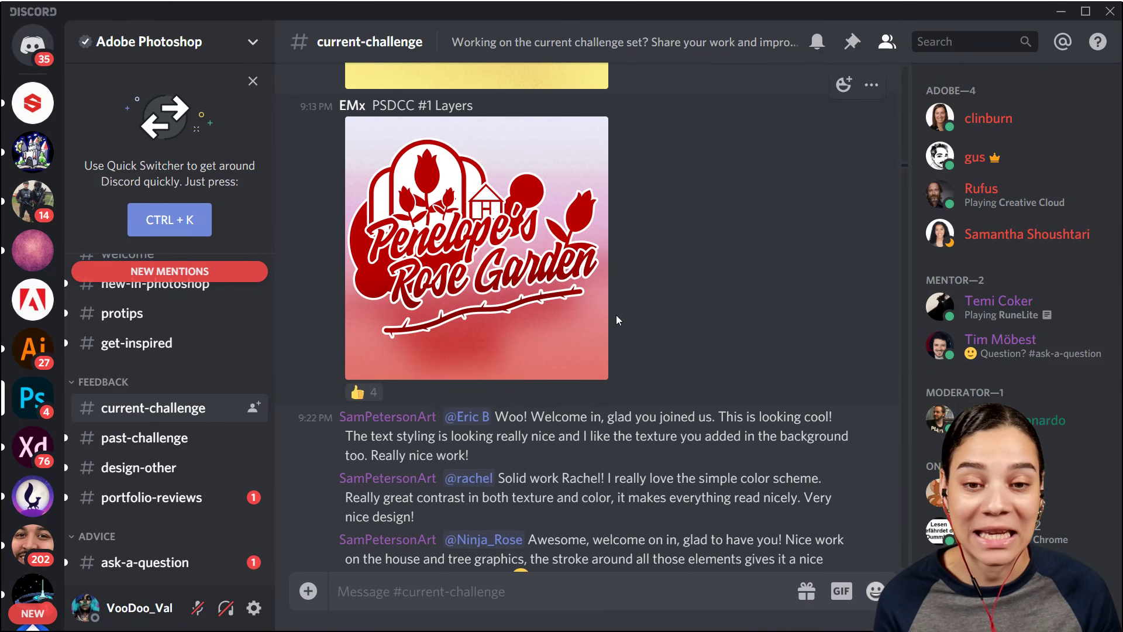
pyautogui.scroll(13, 616, 315)
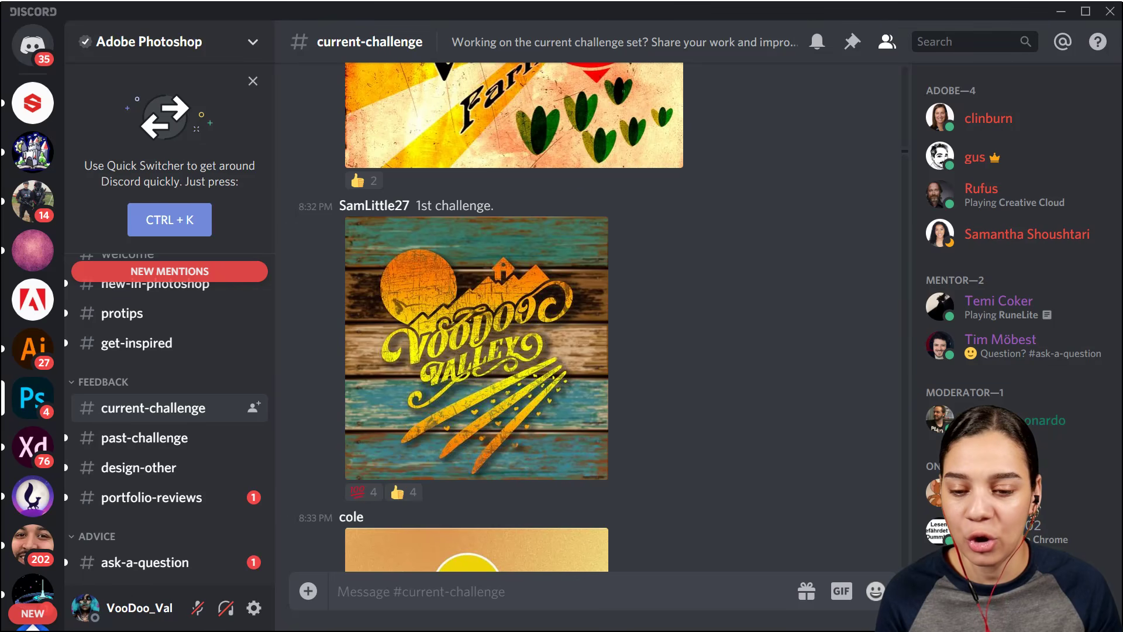
# Step: Switch to Lightroom, minimizing the Behance challenge page and the Discord window
pyautogui.hotkey('alt', 'Tab')
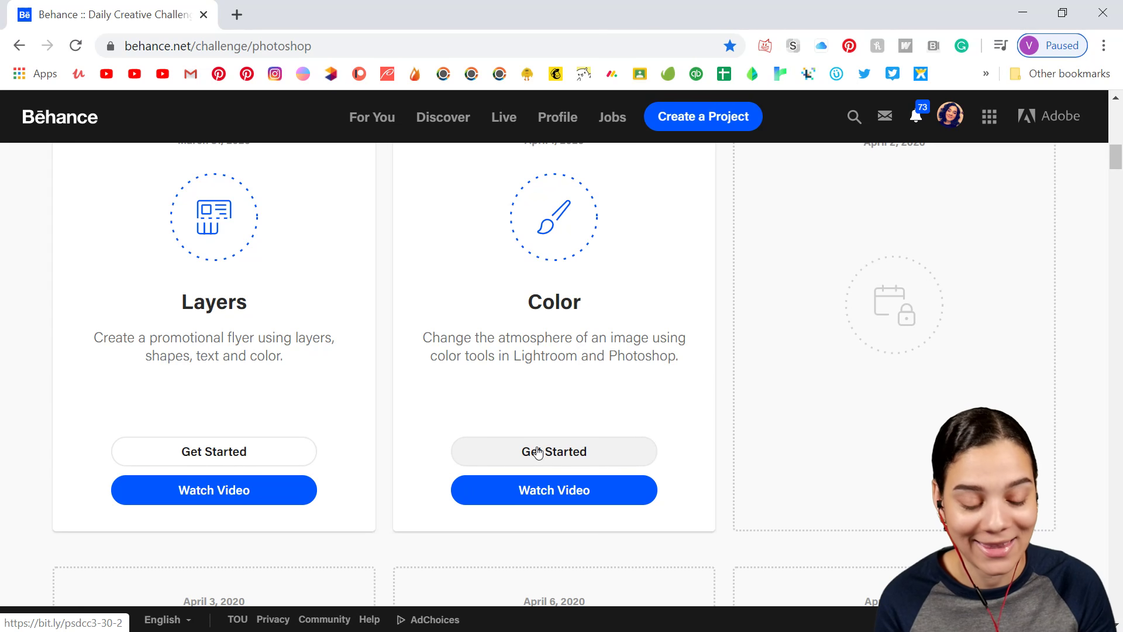
pyautogui.click(1025, 15)
pyautogui.click(1061, 13)
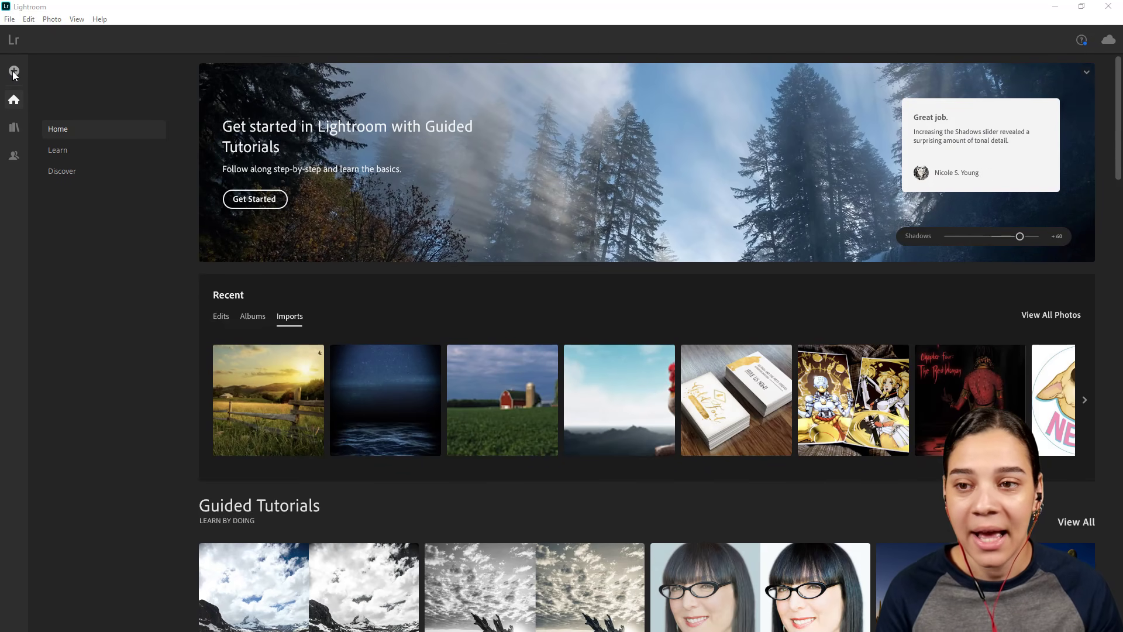
# Step: Open the sunset field photo with the wooden fence from the recent imports and fit the whole image in view
pyautogui.moveTo(948, 0); pyautogui.dragTo(656, 0)
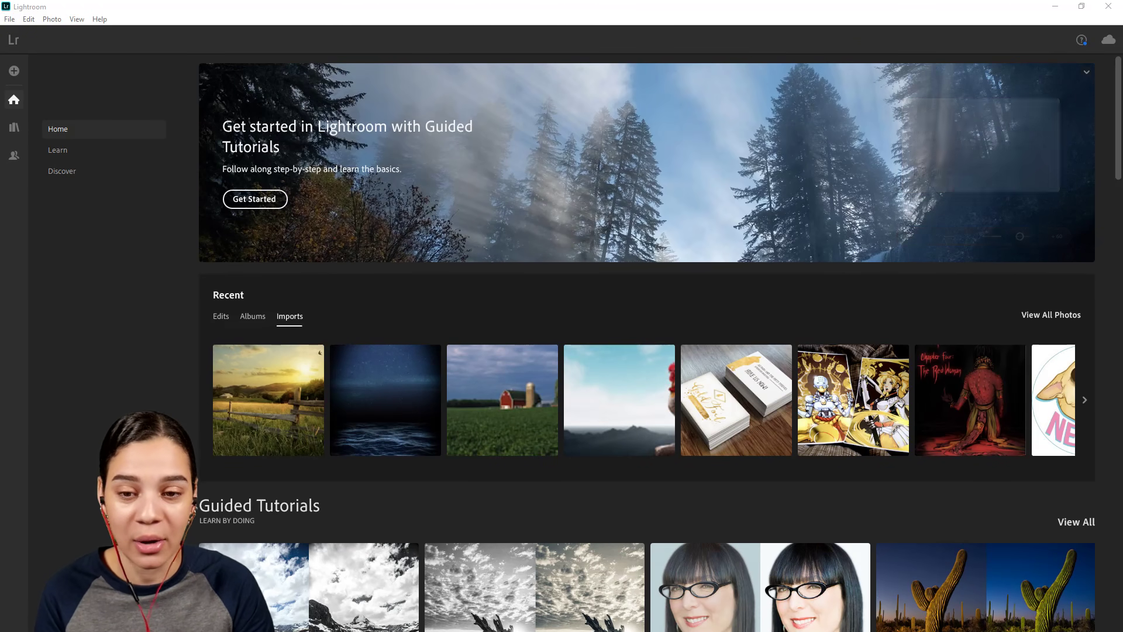
pyautogui.click(282, 405)
pyautogui.click(526, 522)
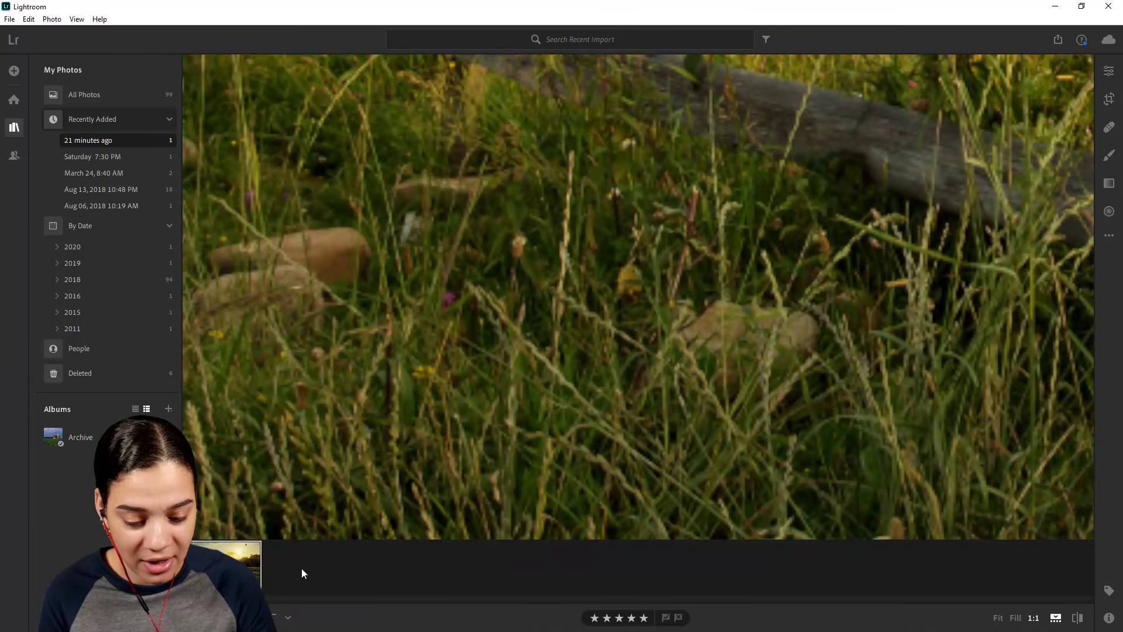
pyautogui.click(930, 388)
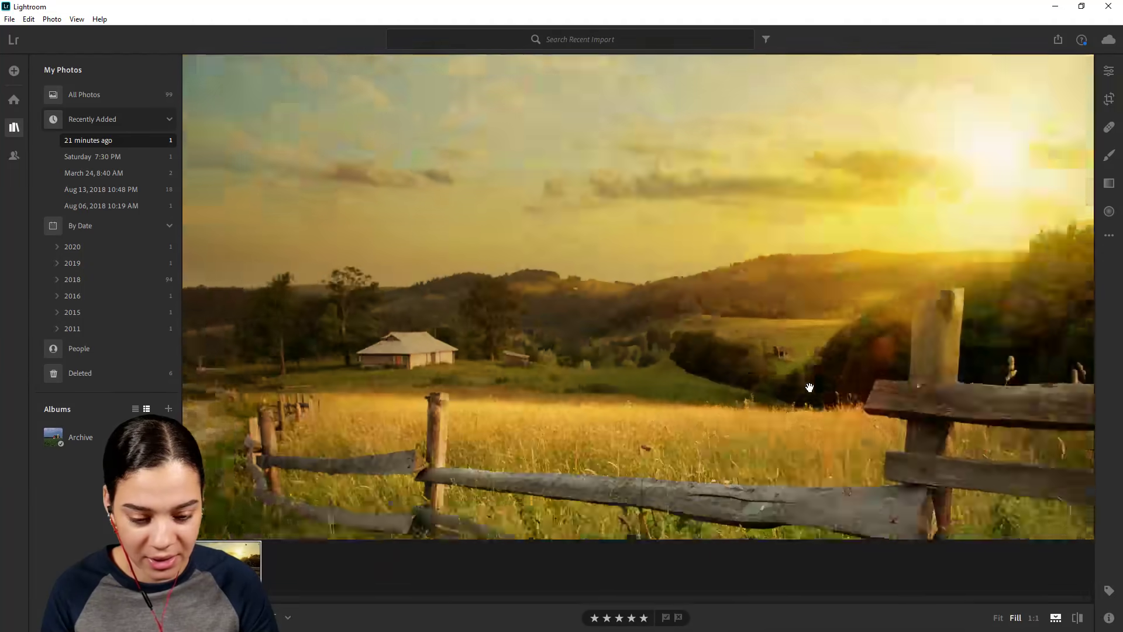
pyautogui.click(810, 387)
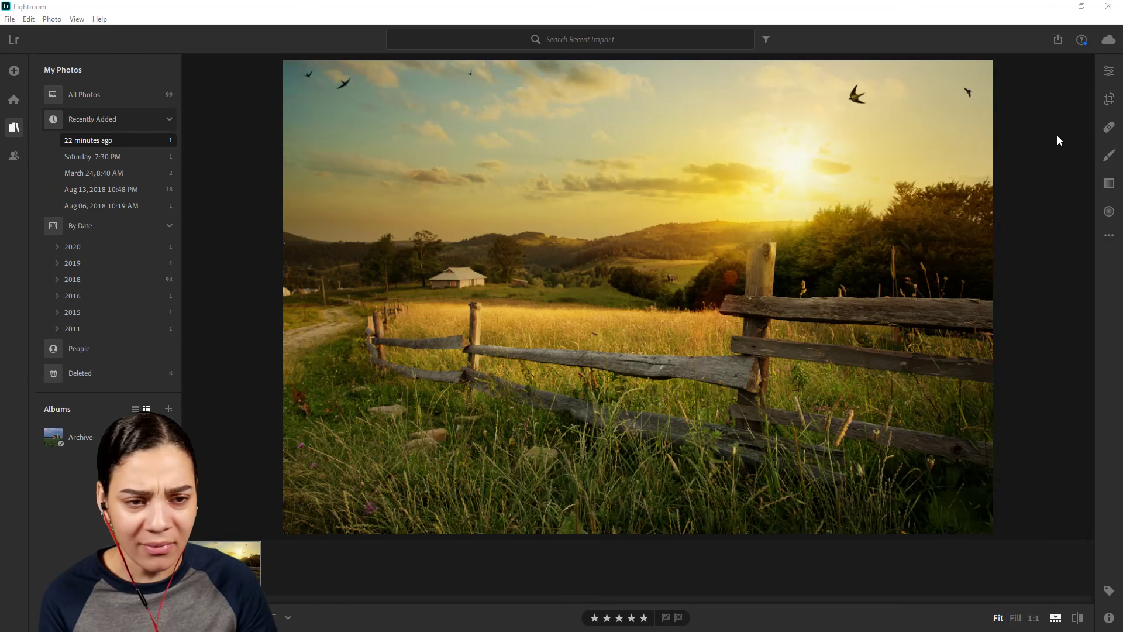
# Step: Open the photo's editing adjustments and look over the available sliders and the crop options
pyautogui.click(1108, 70)
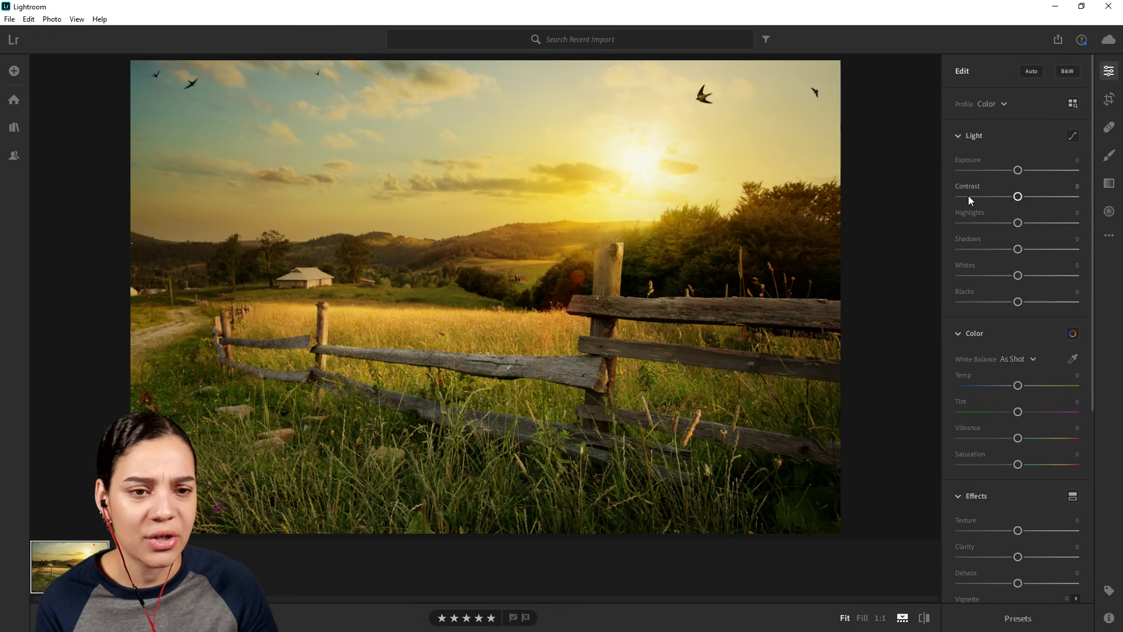
pyautogui.scroll(-4, 1008, 402)
pyautogui.scroll(-1, 1008, 403)
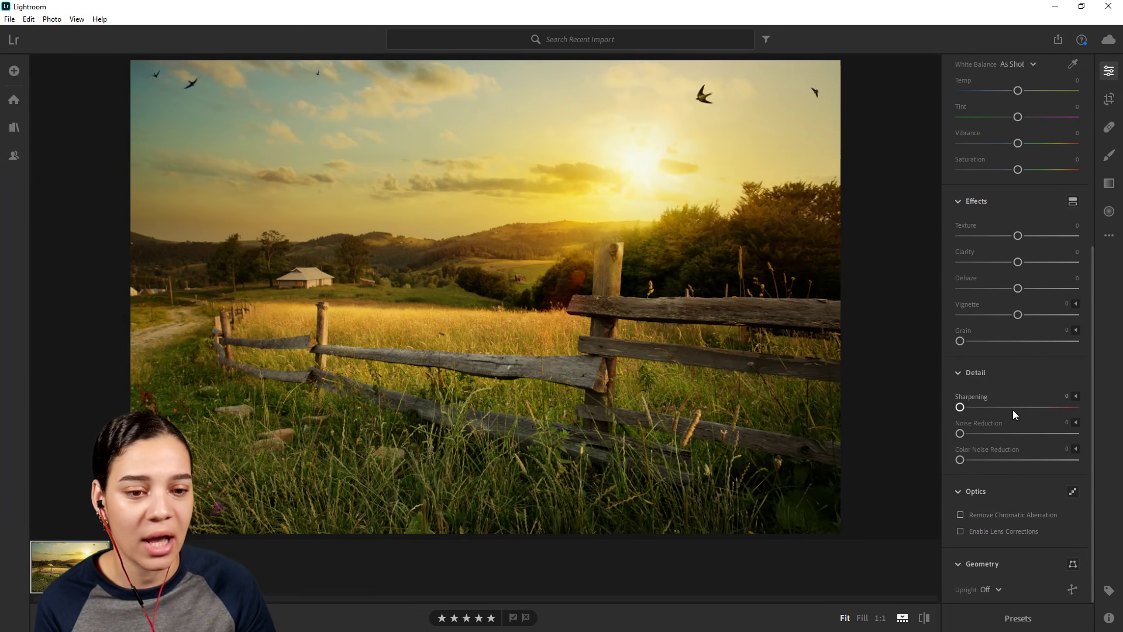
pyautogui.scroll(7, 1033, 528)
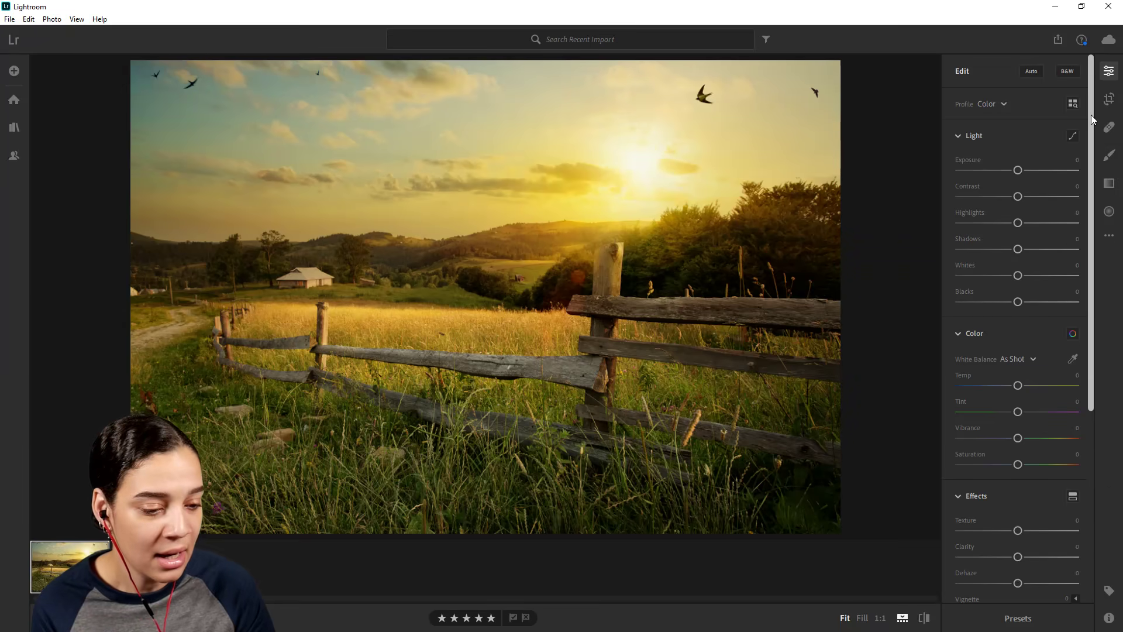
pyautogui.click(1109, 98)
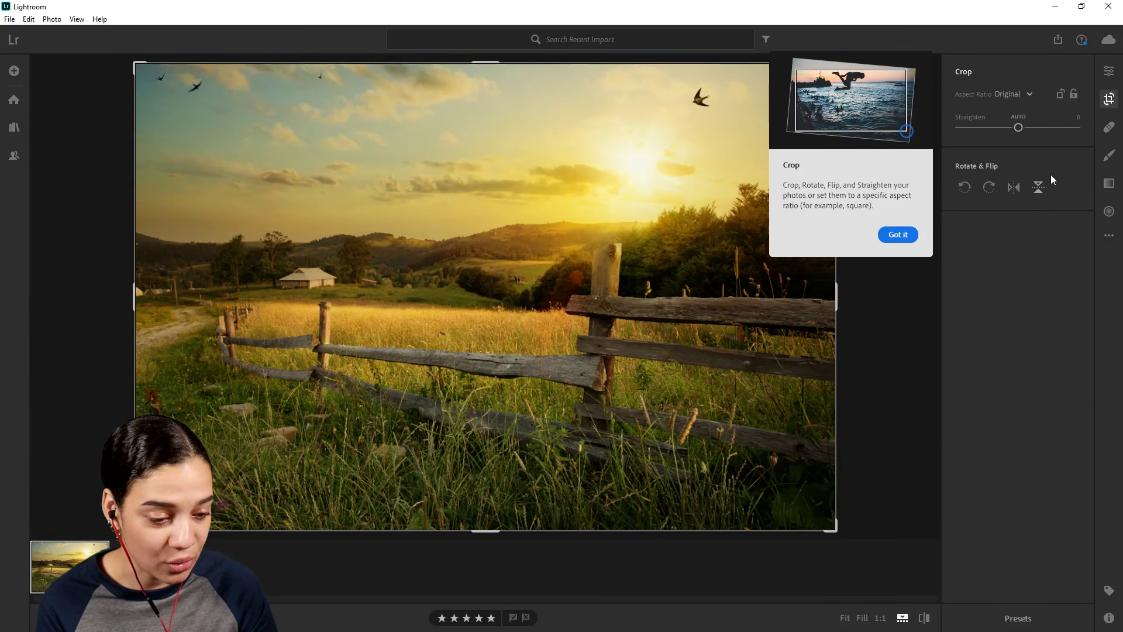
pyautogui.click(1107, 72)
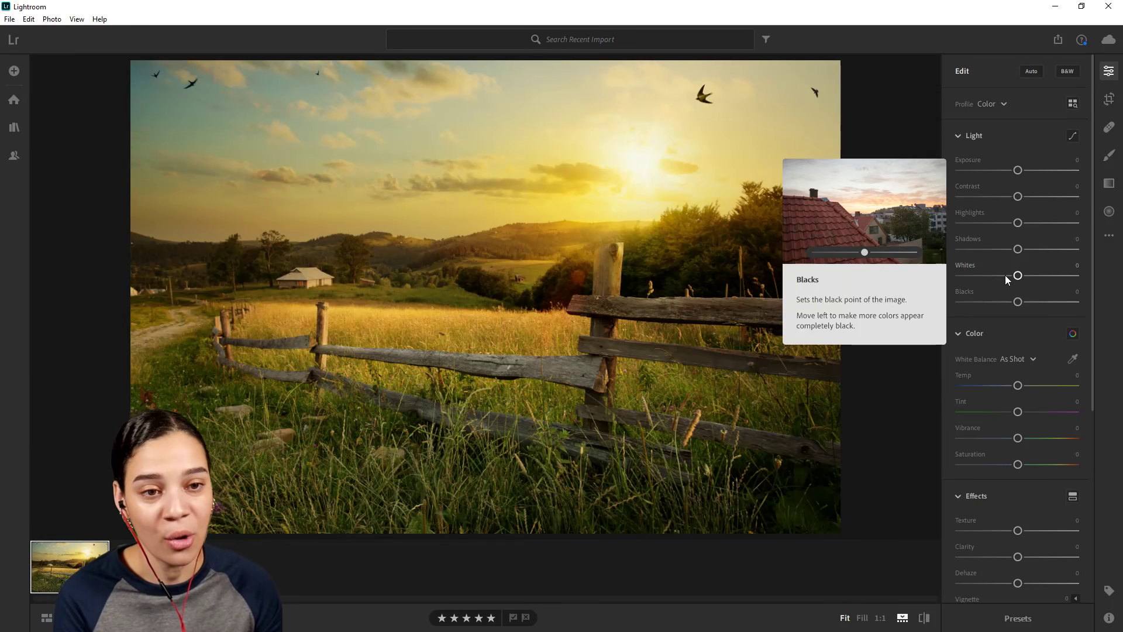
# Step: Experiment with the photo's white balance, settling on Temp +16 and Tint -46
pyautogui.scroll(-5, 1023, 377)
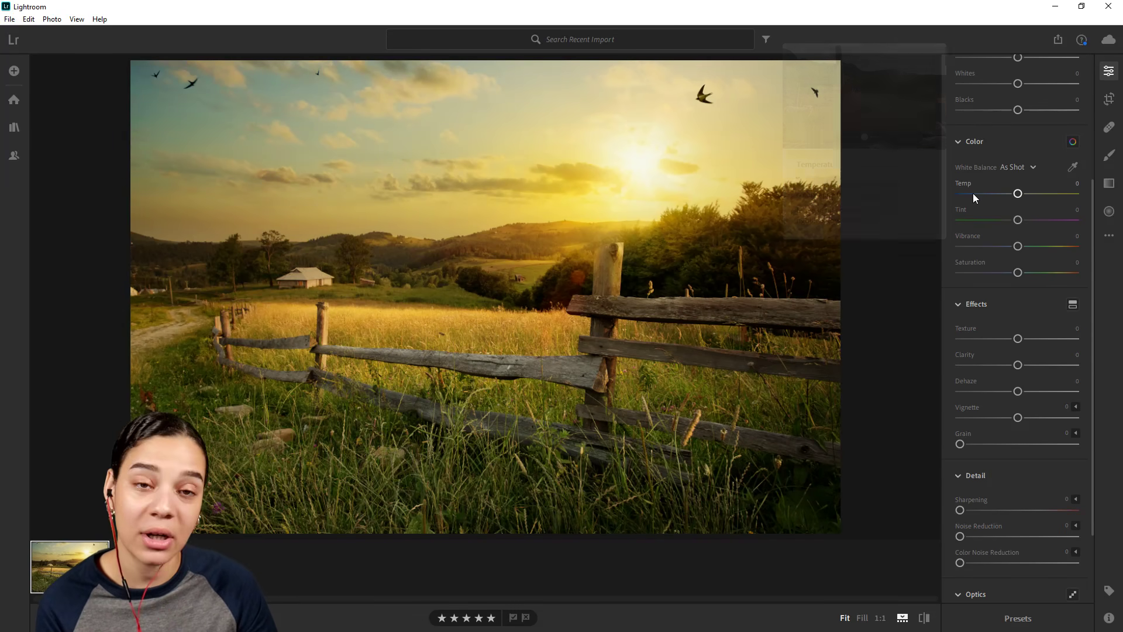
pyautogui.moveTo(967, 242)
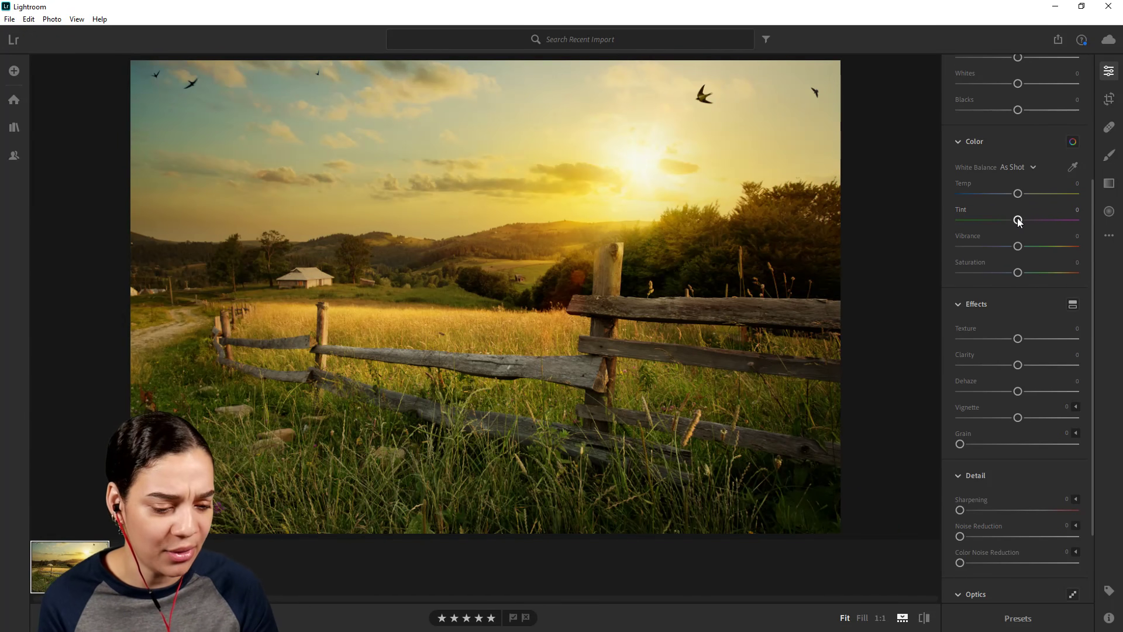
pyautogui.moveTo(1018, 220); pyautogui.dragTo(998, 220)
pyautogui.moveTo(1016, 222); pyautogui.dragTo(1001, 223)
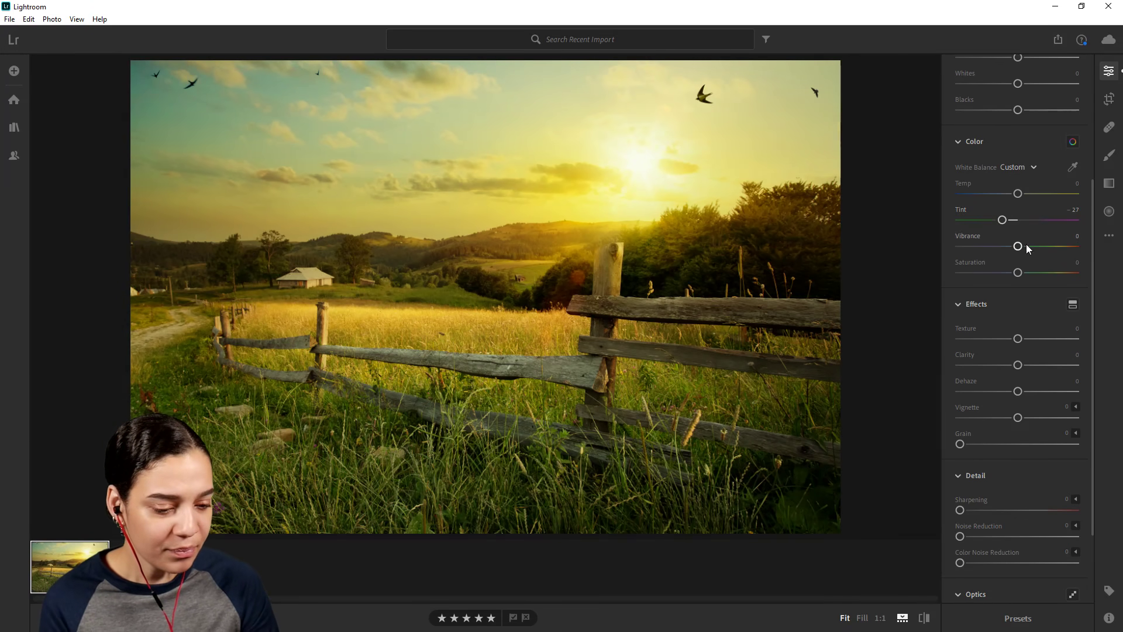
pyautogui.moveTo(1018, 193); pyautogui.dragTo(996, 199)
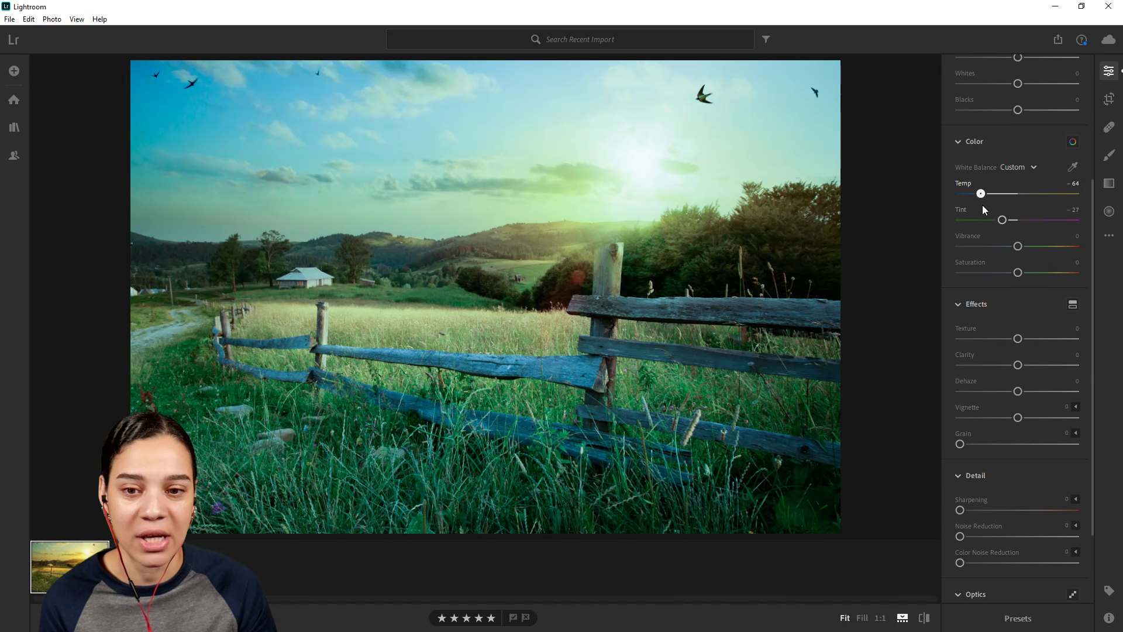
pyautogui.moveTo(982, 205)
pyautogui.mouseDown()
pyautogui.moveTo(996, 205)
pyautogui.moveTo(985, 207)
pyautogui.mouseUp()
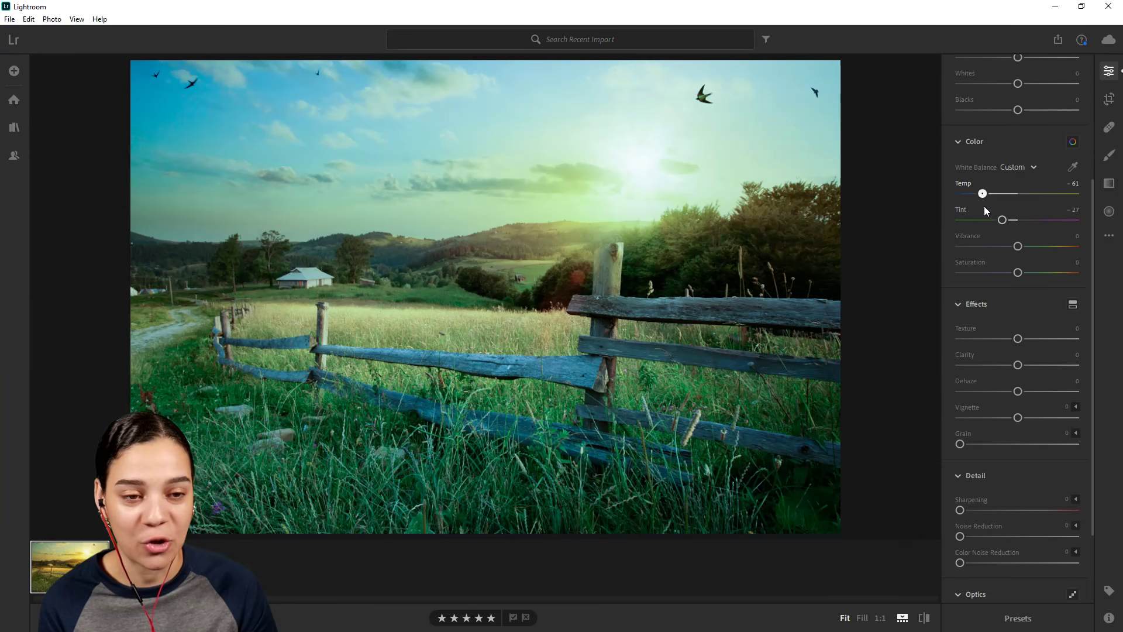
pyautogui.moveTo(985, 207)
pyautogui.mouseDown()
pyautogui.moveTo(1033, 212)
pyautogui.moveTo(992, 225)
pyautogui.mouseUp()
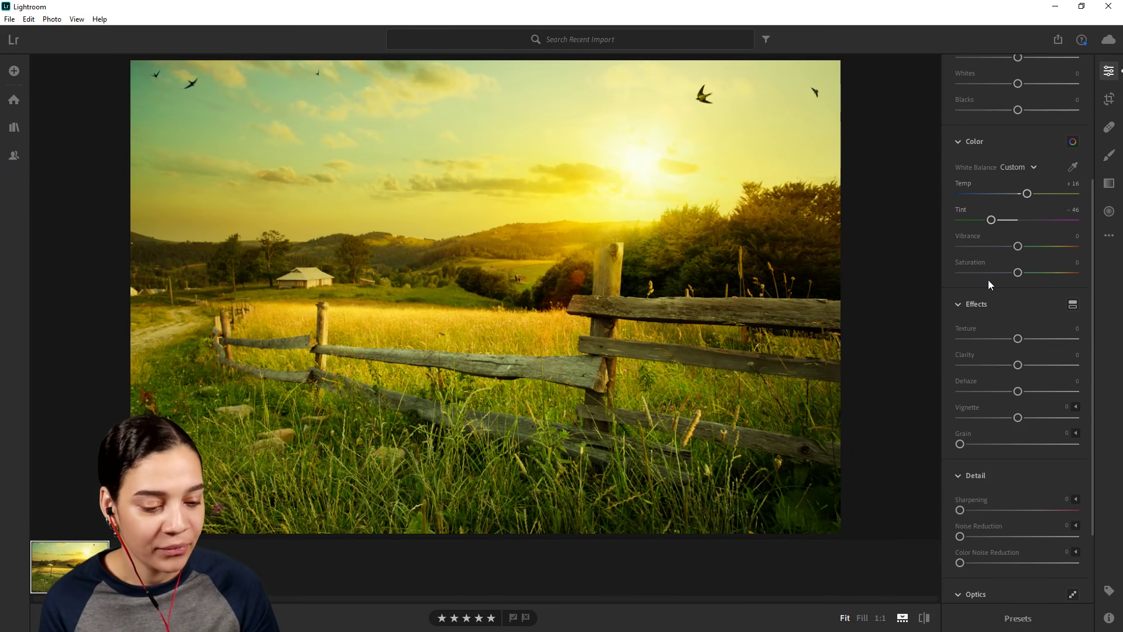
# Step: Set Vibrance to +5 and push the Tint further toward green, to -62
pyautogui.moveTo(1018, 248)
pyautogui.mouseDown()
pyautogui.moveTo(1064, 249)
pyautogui.moveTo(991, 251)
pyautogui.moveTo(1032, 251)
pyautogui.moveTo(1020, 253)
pyautogui.mouseUp()
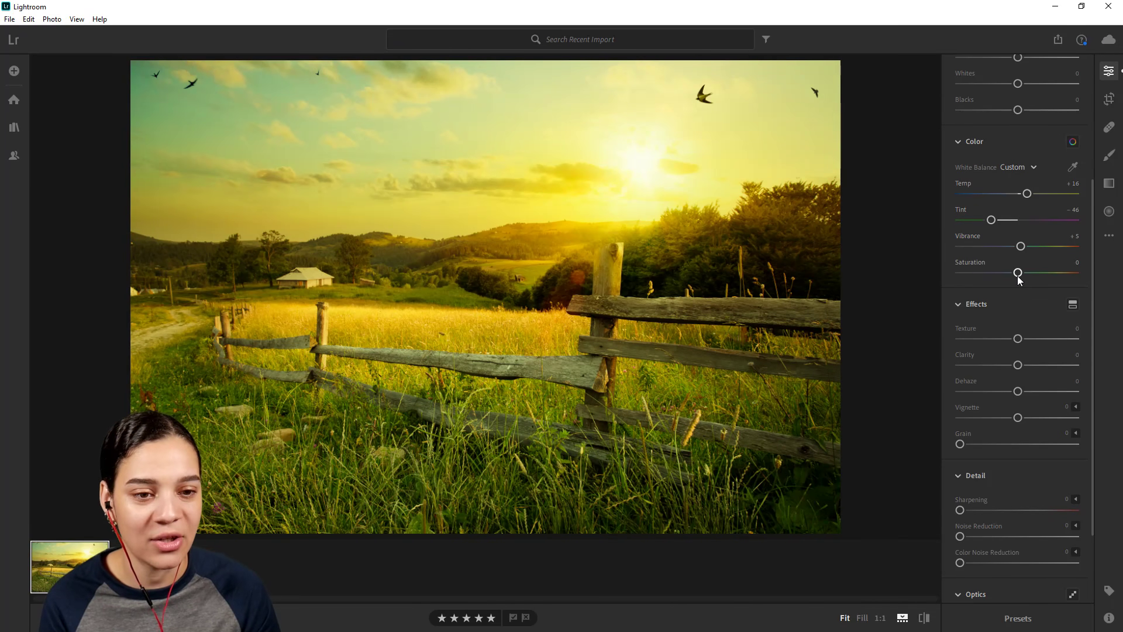
pyautogui.moveTo(1017, 275); pyautogui.dragTo(1017, 273)
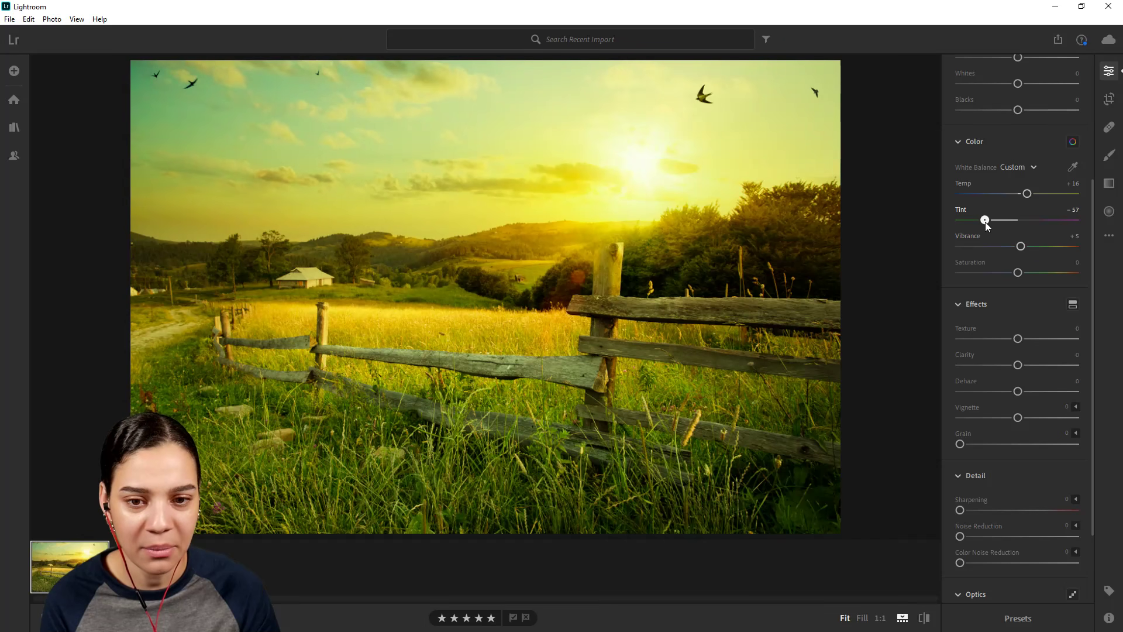
pyautogui.moveTo(984, 223); pyautogui.dragTo(981, 222)
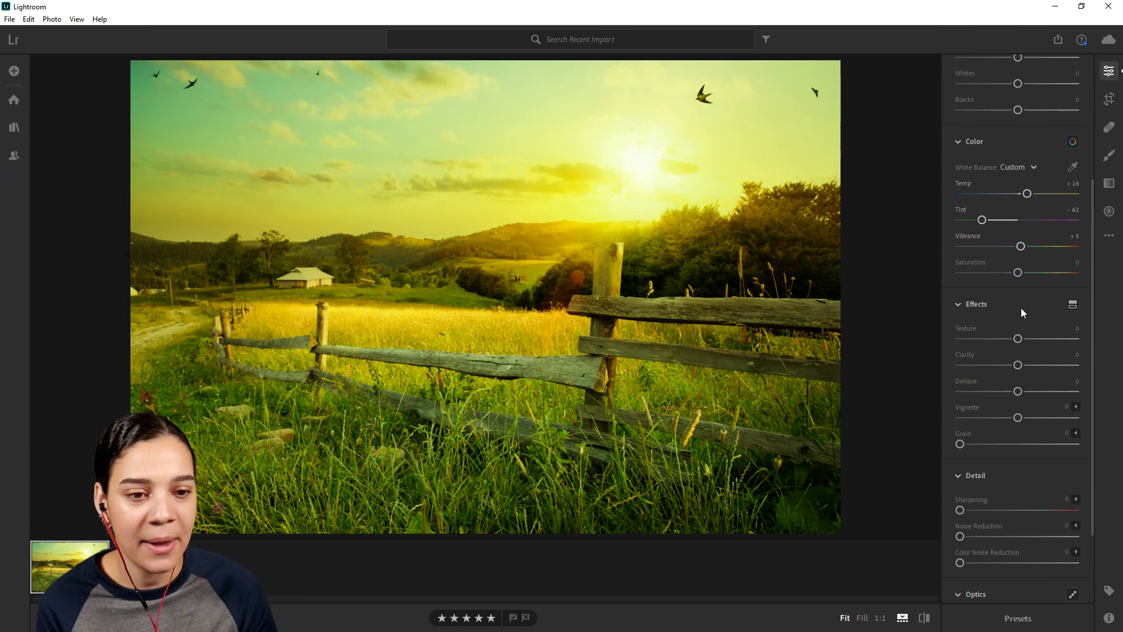
# Step: Lower the photo's Highlights to -13 and Whites to -4 in the Light adjustments
pyautogui.scroll(1, 1061, 153)
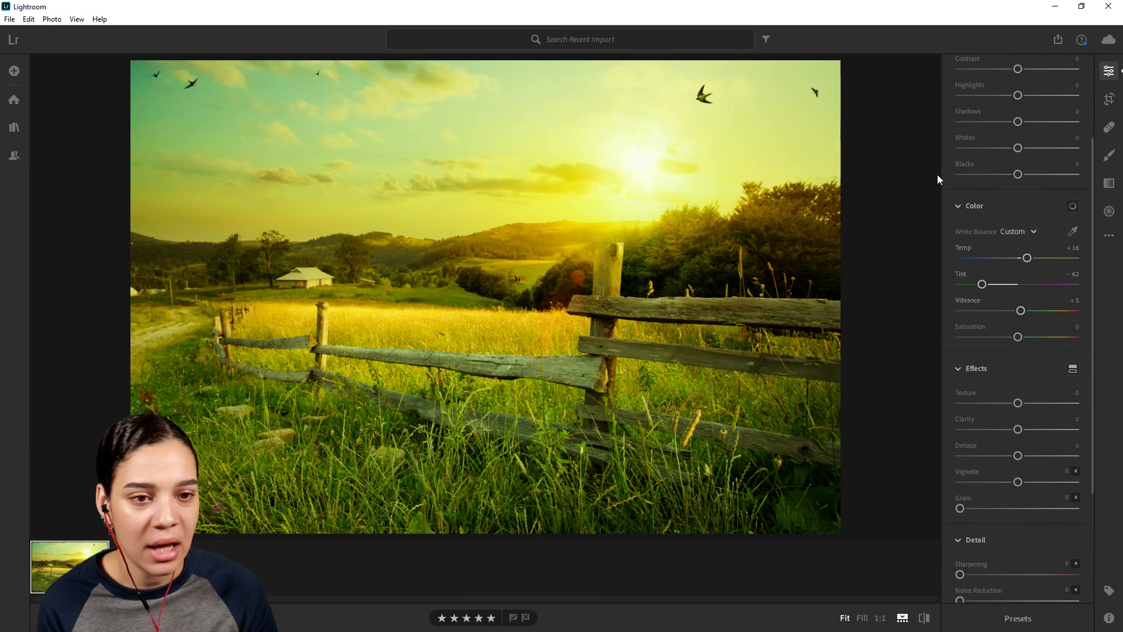
pyautogui.scroll(1, 1041, 149)
pyautogui.scroll(1, 1041, 150)
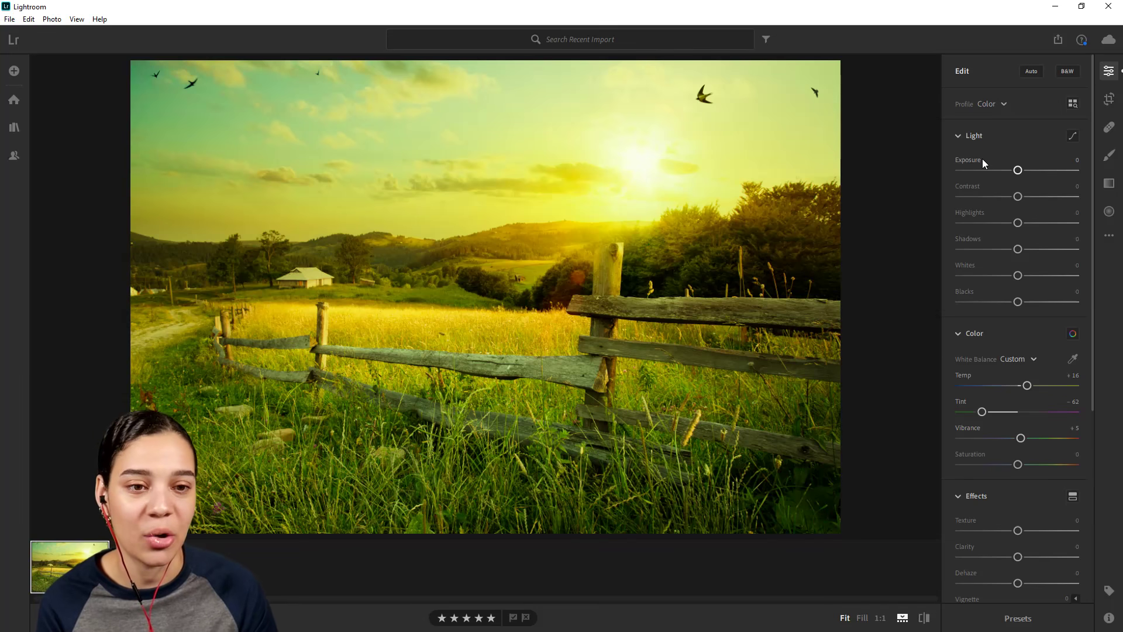
pyautogui.moveTo(967, 191)
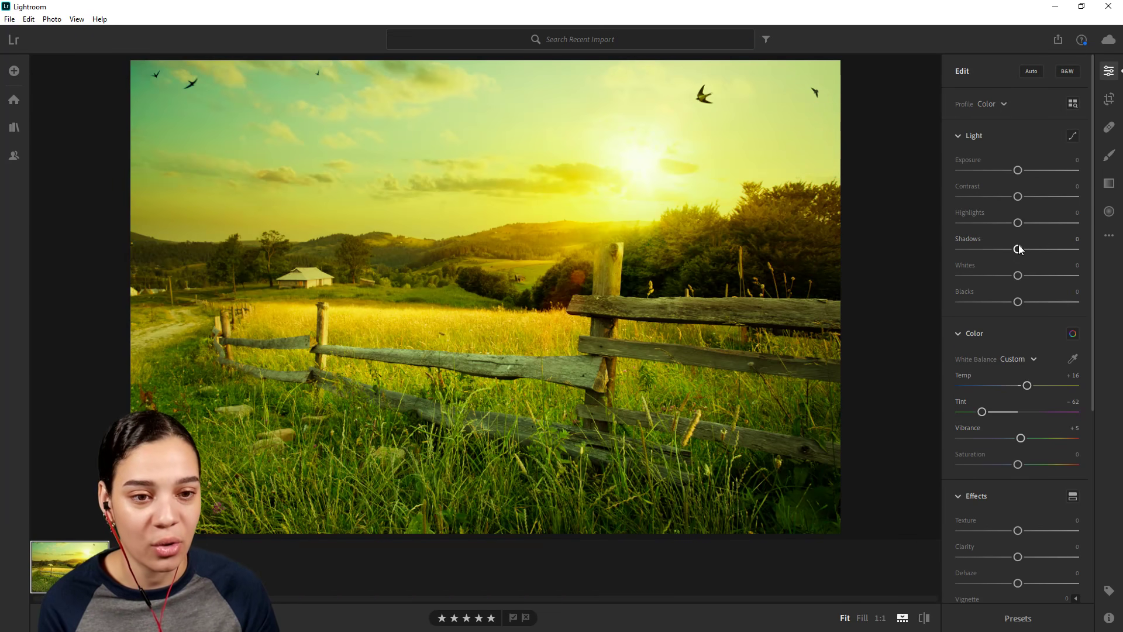
pyautogui.moveTo(1020, 228)
pyautogui.mouseDown()
pyautogui.moveTo(991, 241)
pyautogui.moveTo(1012, 244)
pyautogui.mouseUp()
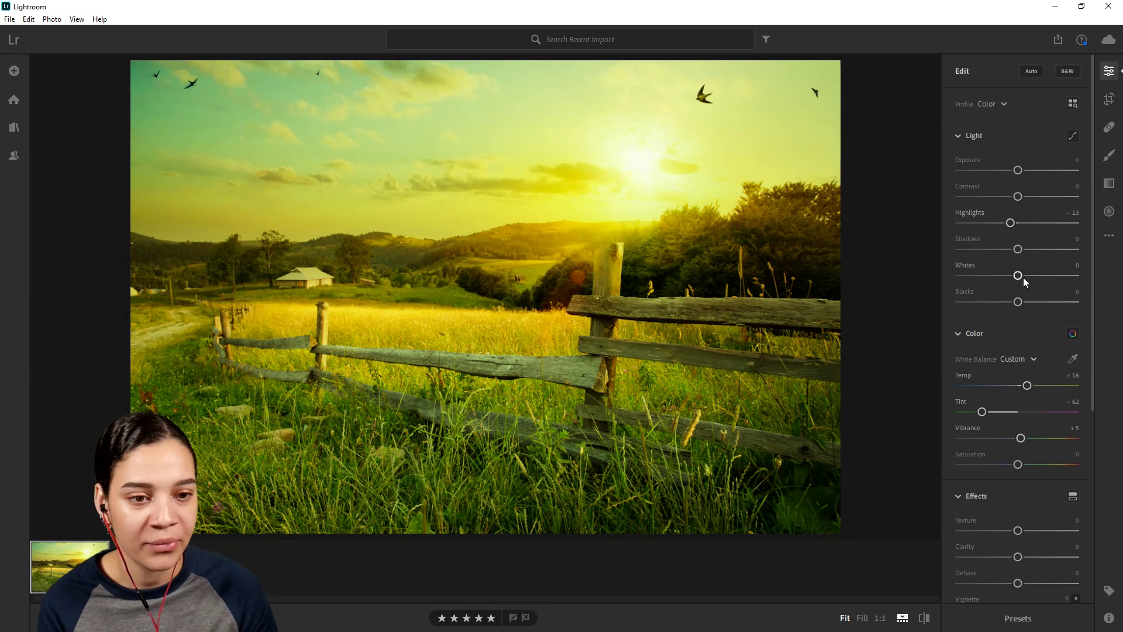
pyautogui.moveTo(1019, 278)
pyautogui.mouseDown()
pyautogui.moveTo(984, 278)
pyautogui.moveTo(1016, 280)
pyautogui.mouseUp()
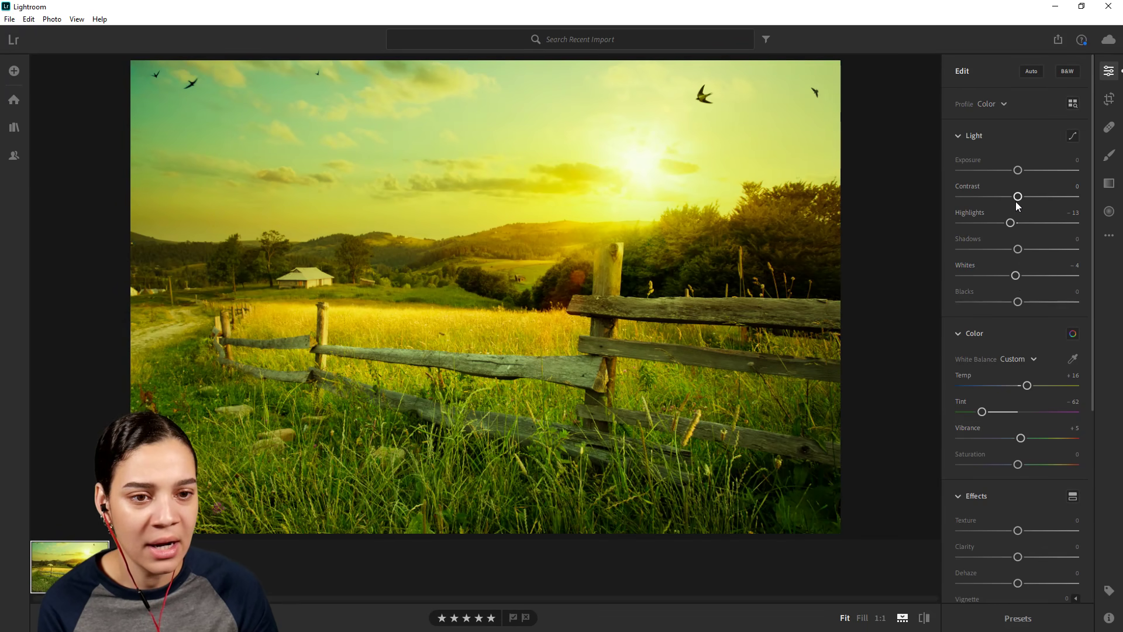
# Step: Set the photo's Exposure to -0.05, Contrast to -24 and Blacks to -1
pyautogui.moveTo(1018, 170)
pyautogui.mouseDown()
pyautogui.moveTo(1006, 181)
pyautogui.moveTo(1014, 188)
pyautogui.mouseUp()
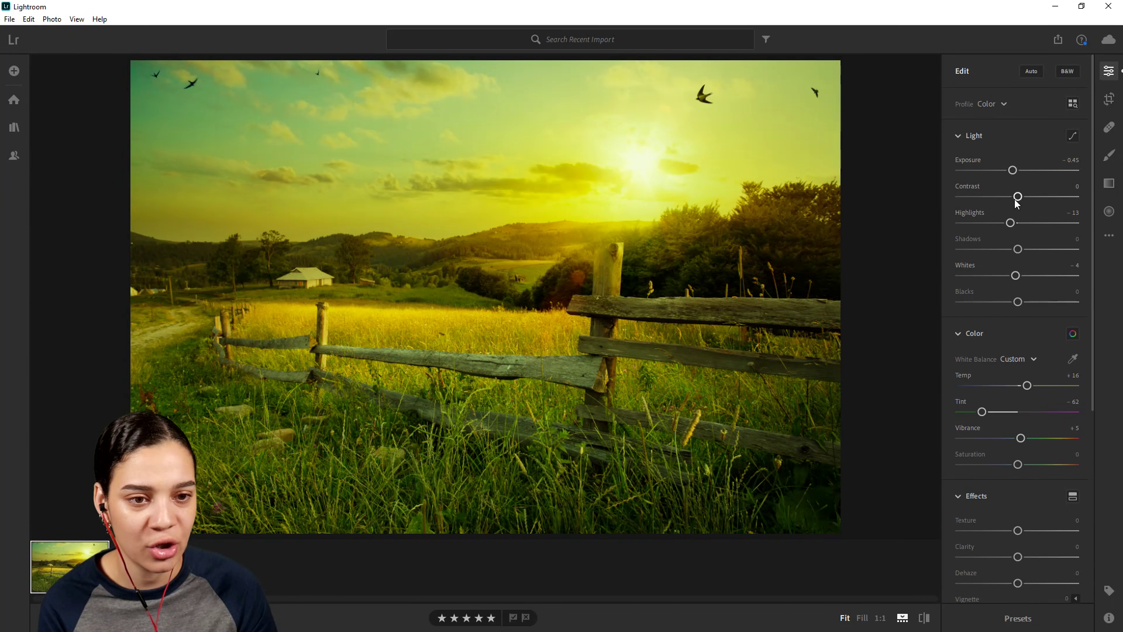
pyautogui.moveTo(1019, 200); pyautogui.dragTo(1011, 204)
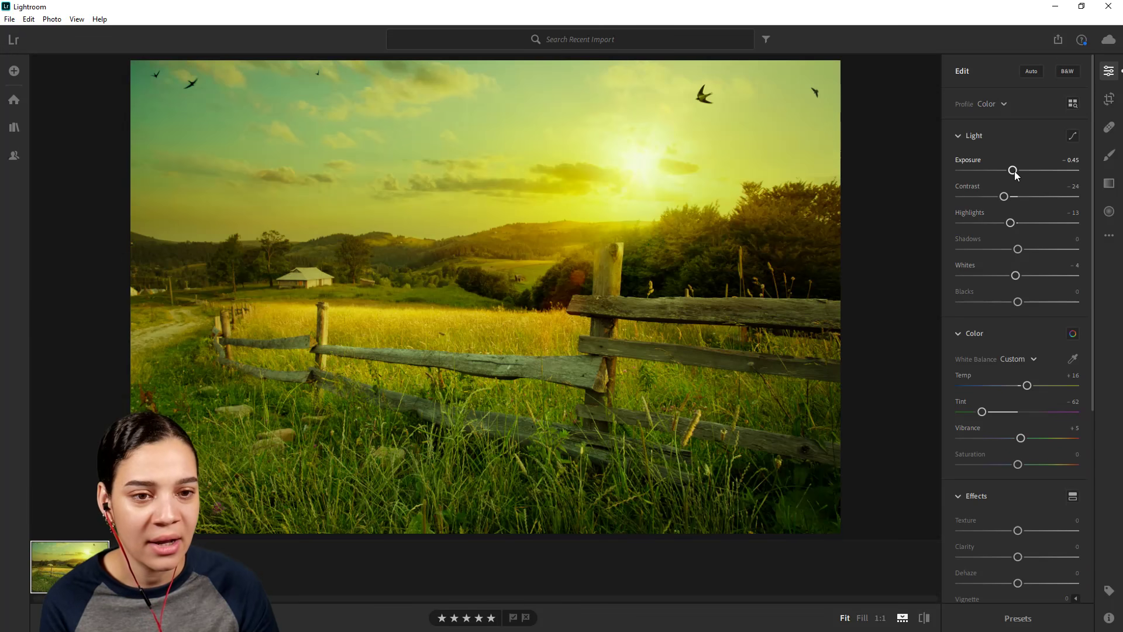
pyautogui.moveTo(1016, 170); pyautogui.dragTo(1020, 175)
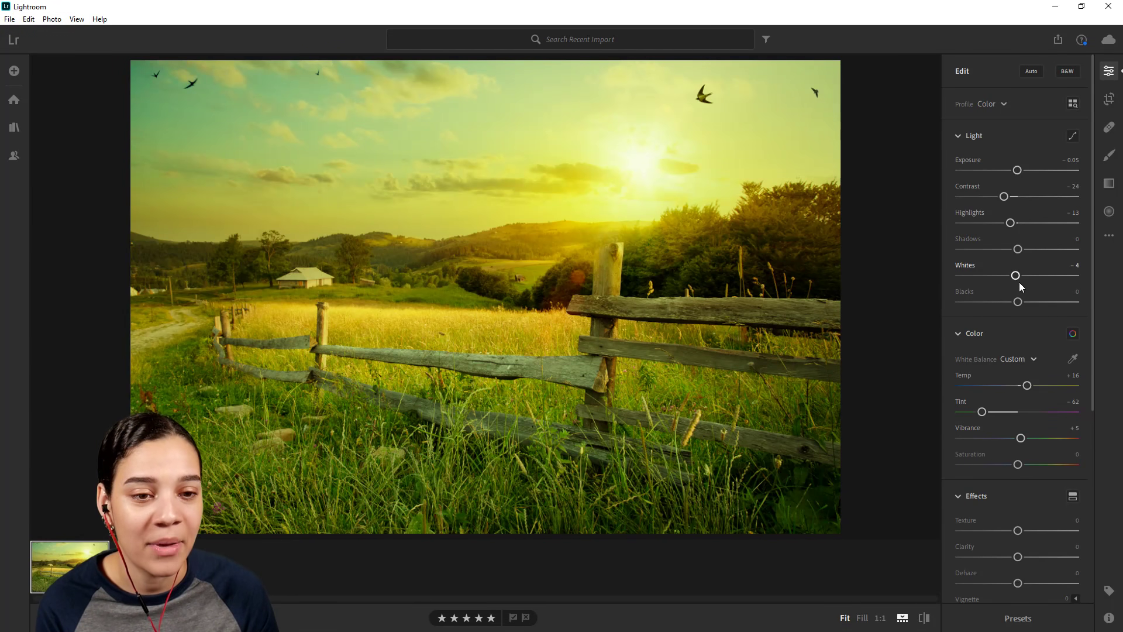
pyautogui.moveTo(1018, 301)
pyautogui.mouseDown()
pyautogui.moveTo(1030, 302)
pyautogui.moveTo(978, 304)
pyautogui.moveTo(1014, 307)
pyautogui.mouseUp()
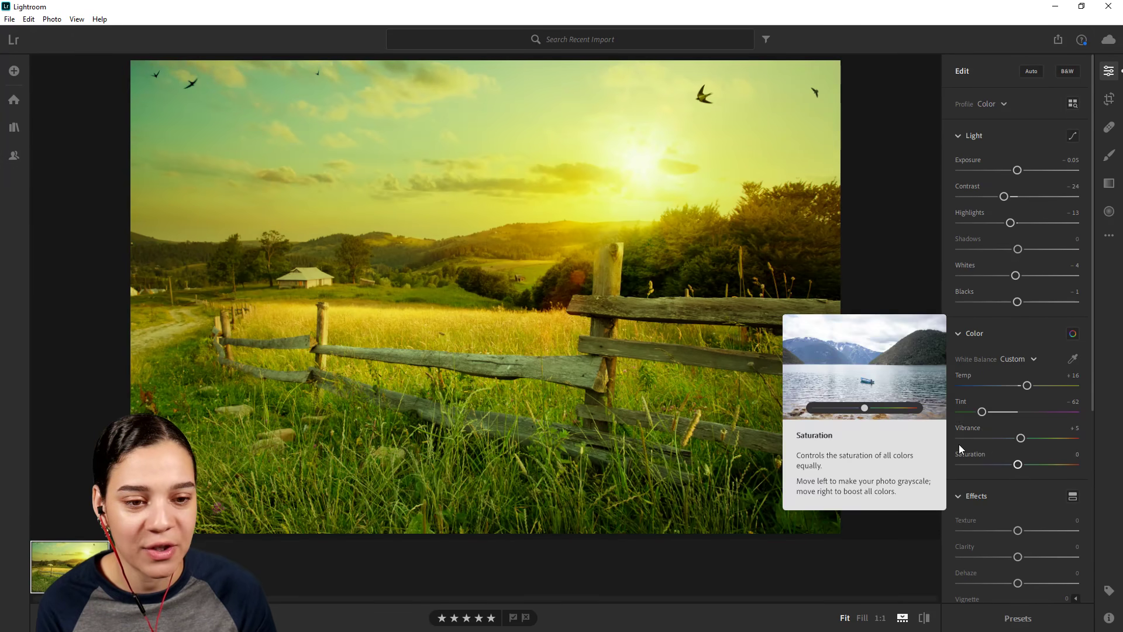
# Step: Apply light effects to the photo: Texture +2, Clarity +3, Dehaze +7 and Grain 22
pyautogui.scroll(-2, 1011, 495)
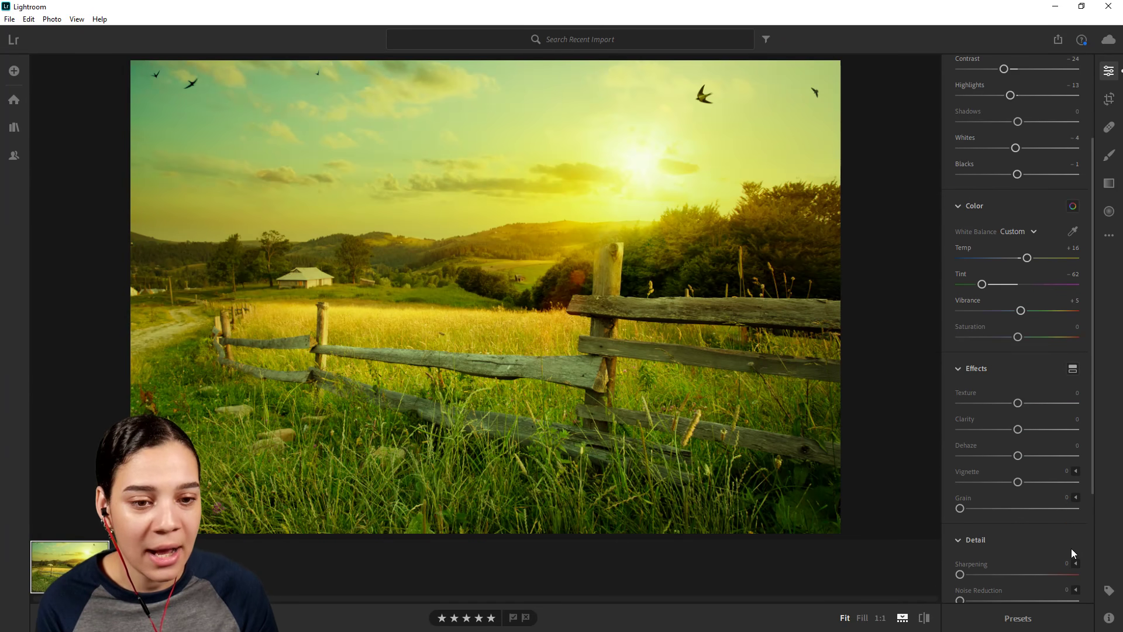
pyautogui.scroll(-1, 1072, 549)
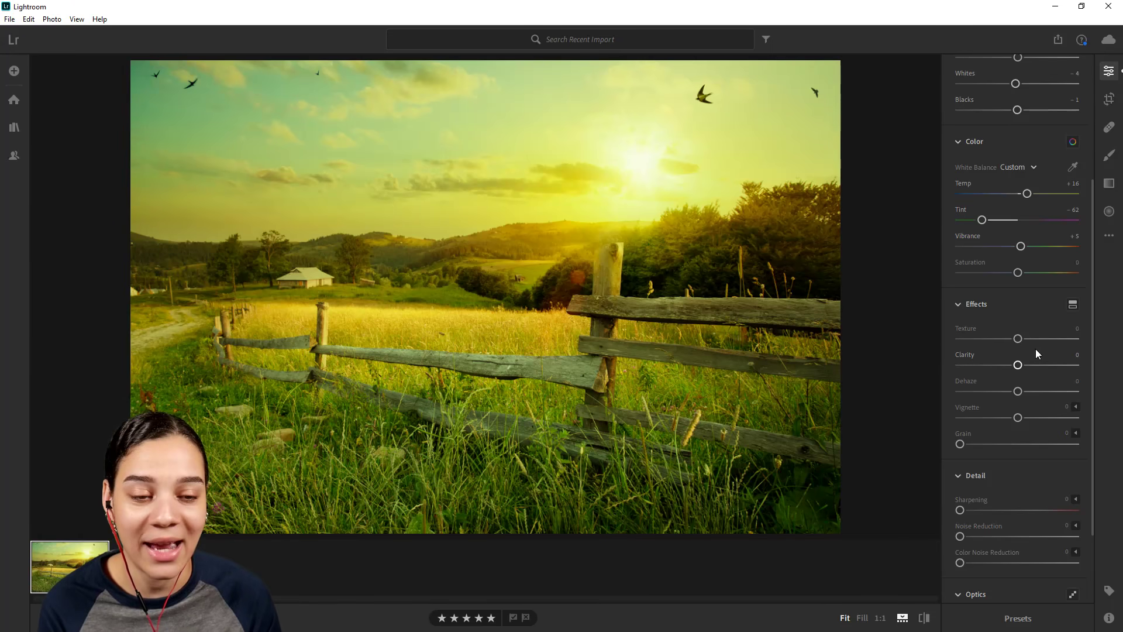
pyautogui.moveTo(1017, 339); pyautogui.dragTo(1019, 422)
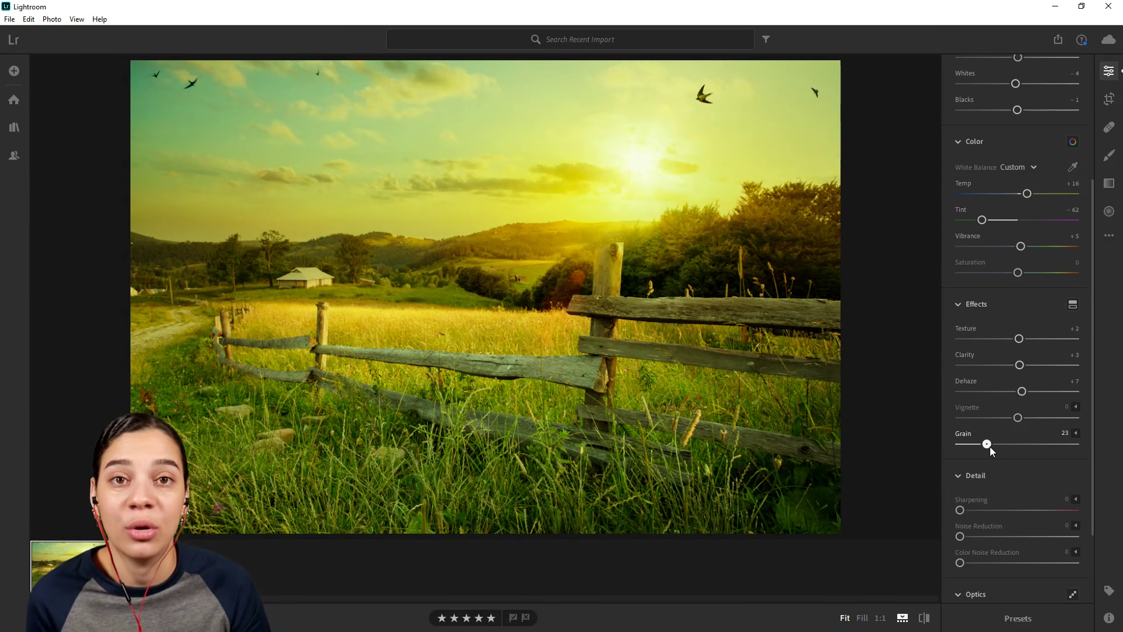
pyautogui.moveTo(989, 442); pyautogui.dragTo(987, 444)
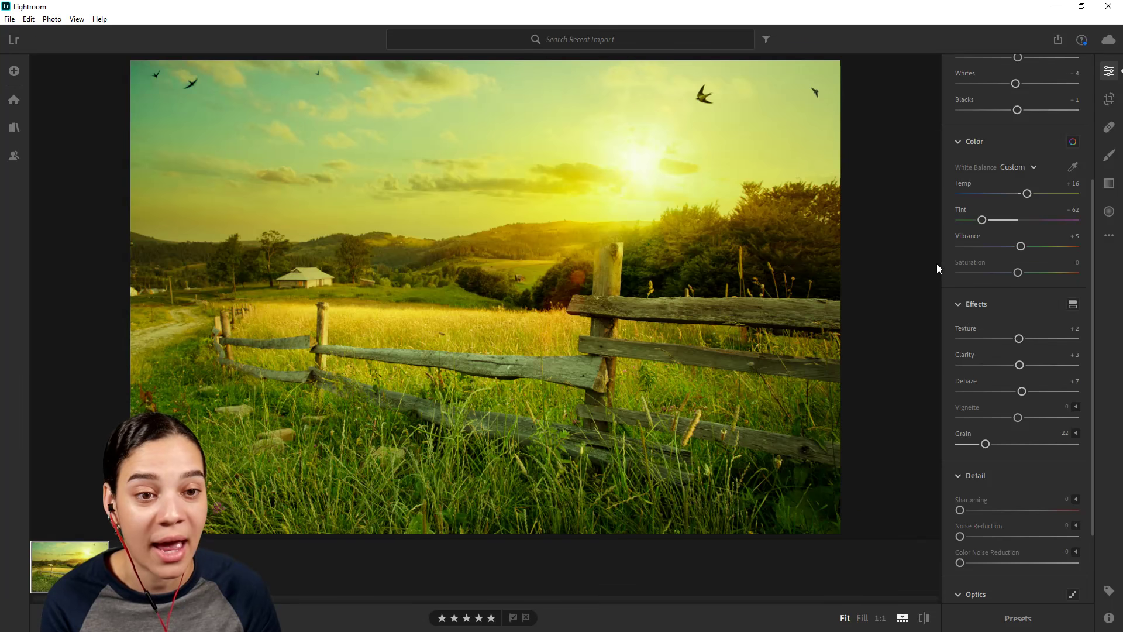
# Step: Mute the colors with Vibrance -22 and Saturation -21, and raise Contrast to +20
pyautogui.scroll(3, 953, 243)
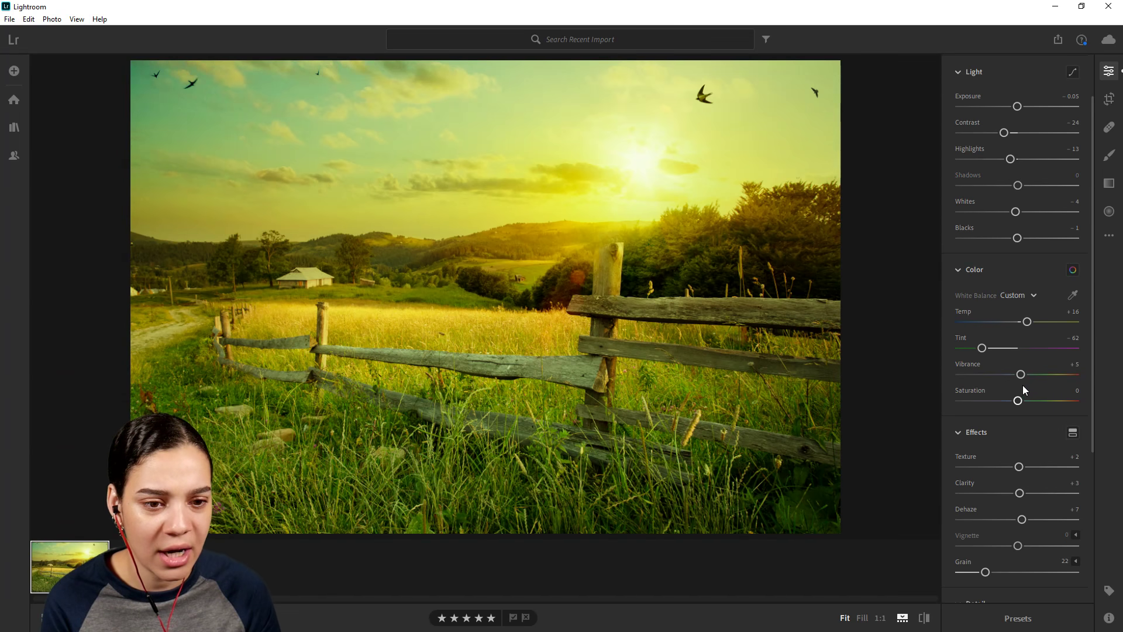
pyautogui.moveTo(1020, 405); pyautogui.dragTo(1004, 380)
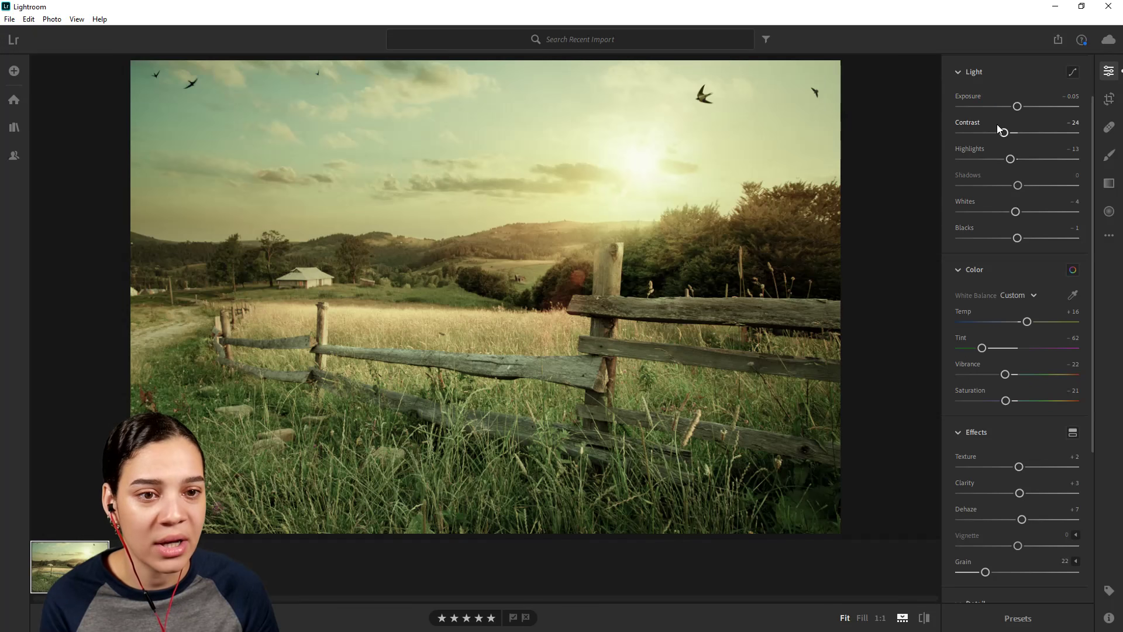
pyautogui.moveTo(1013, 135); pyautogui.dragTo(1032, 136)
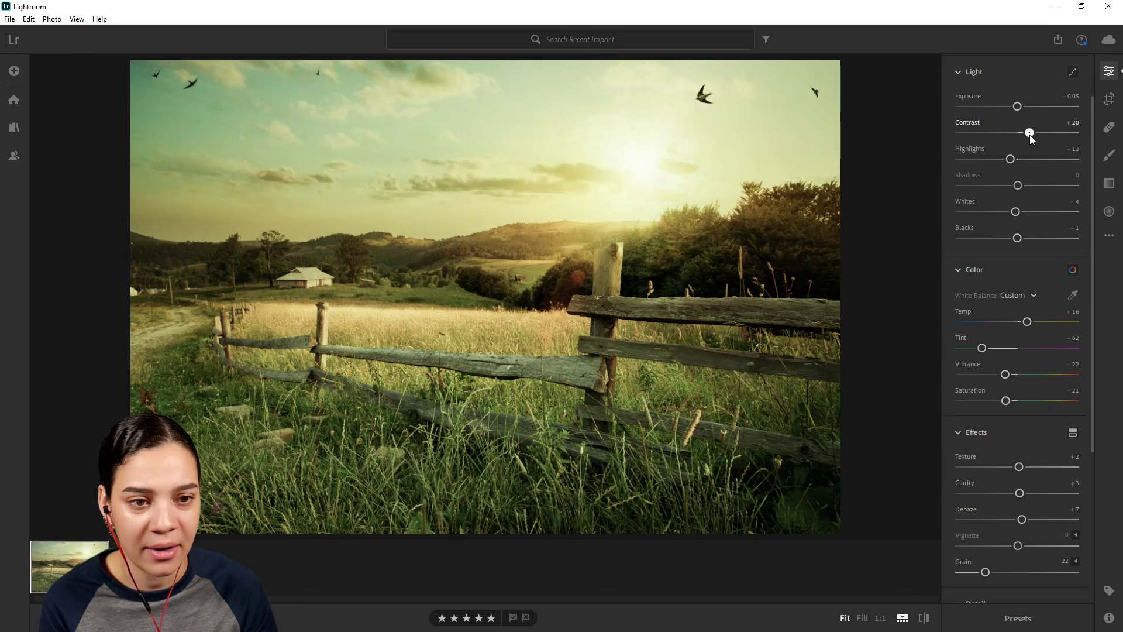
pyautogui.scroll(-3, 945, 464)
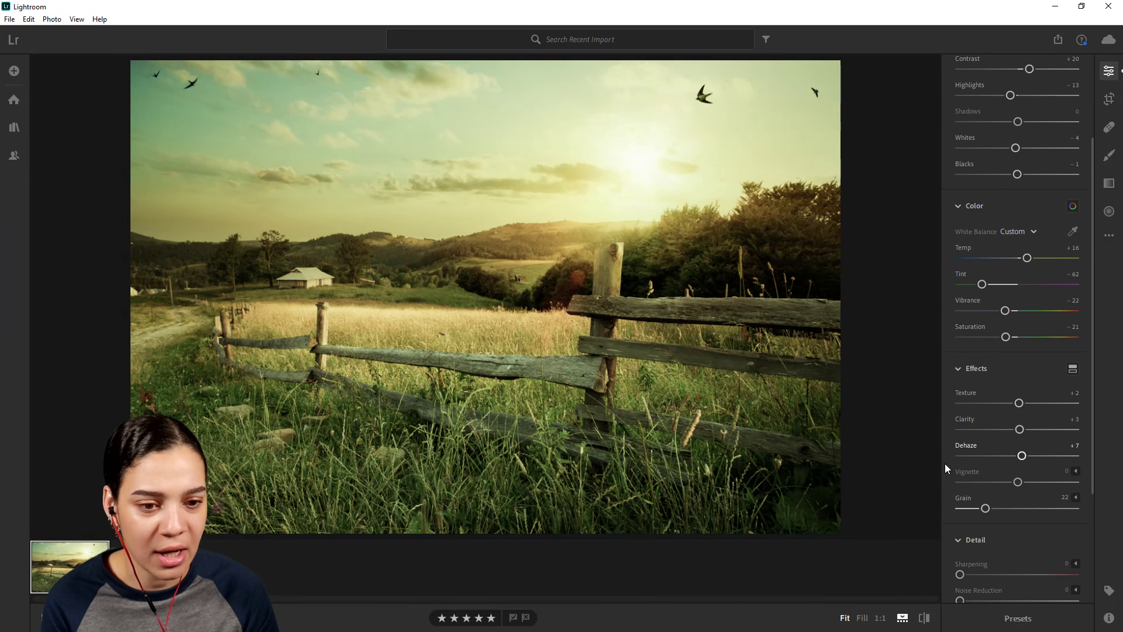
# Step: Raise the photo's Clarity to +28 and Grain to 69, lower Saturation to -46, and set Vignette to +10
pyautogui.moveTo(1019, 365); pyautogui.dragTo(1032, 366)
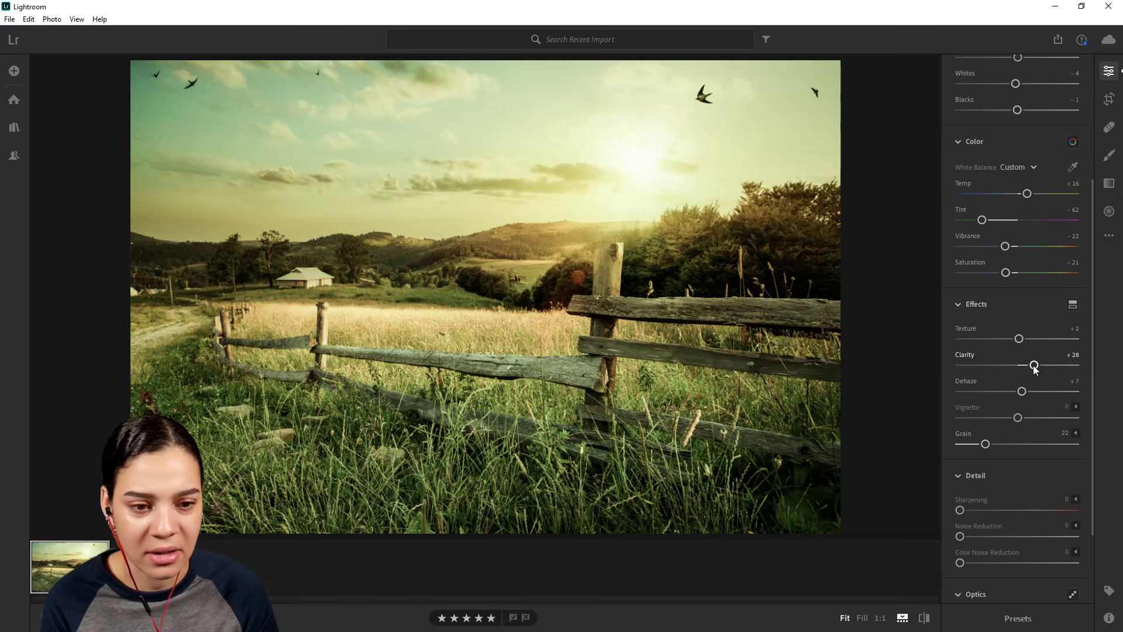
pyautogui.moveTo(986, 443); pyautogui.dragTo(1040, 443)
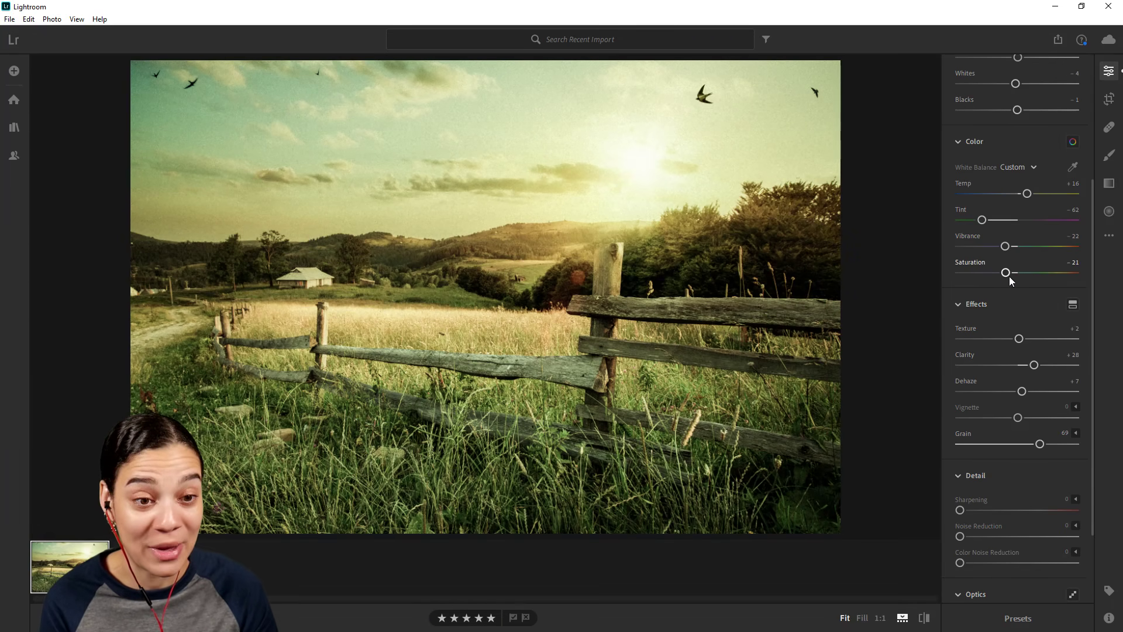
pyautogui.moveTo(1006, 276); pyautogui.dragTo(991, 280)
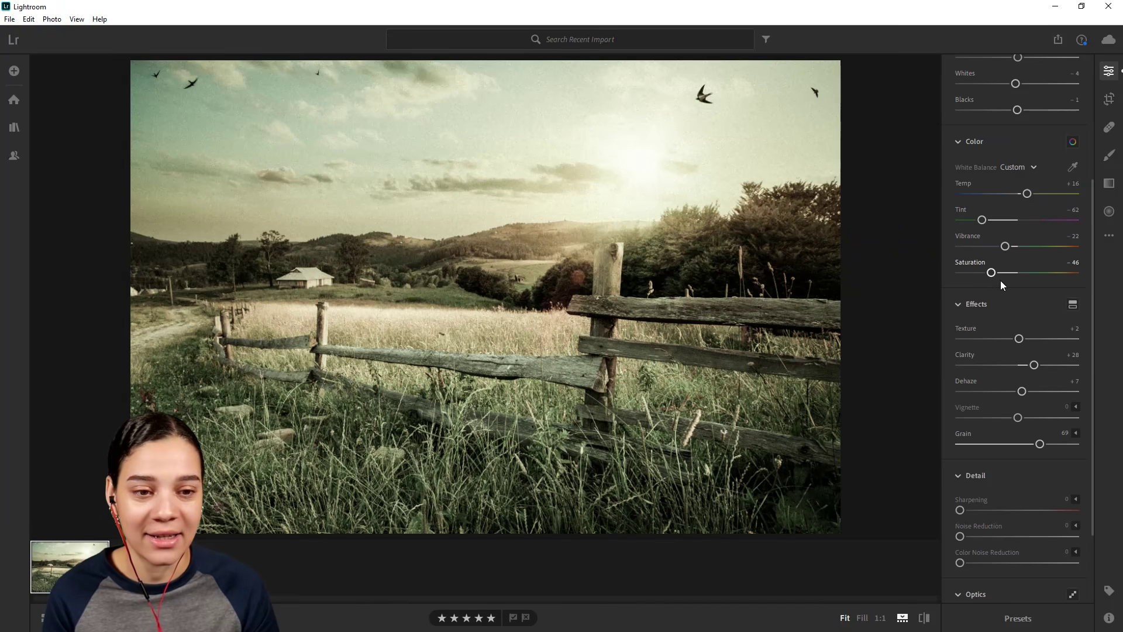
pyautogui.moveTo(1016, 416)
pyautogui.mouseDown()
pyautogui.moveTo(1000, 419)
pyautogui.moveTo(1040, 415)
pyautogui.moveTo(1010, 417)
pyautogui.moveTo(1020, 423)
pyautogui.mouseUp()
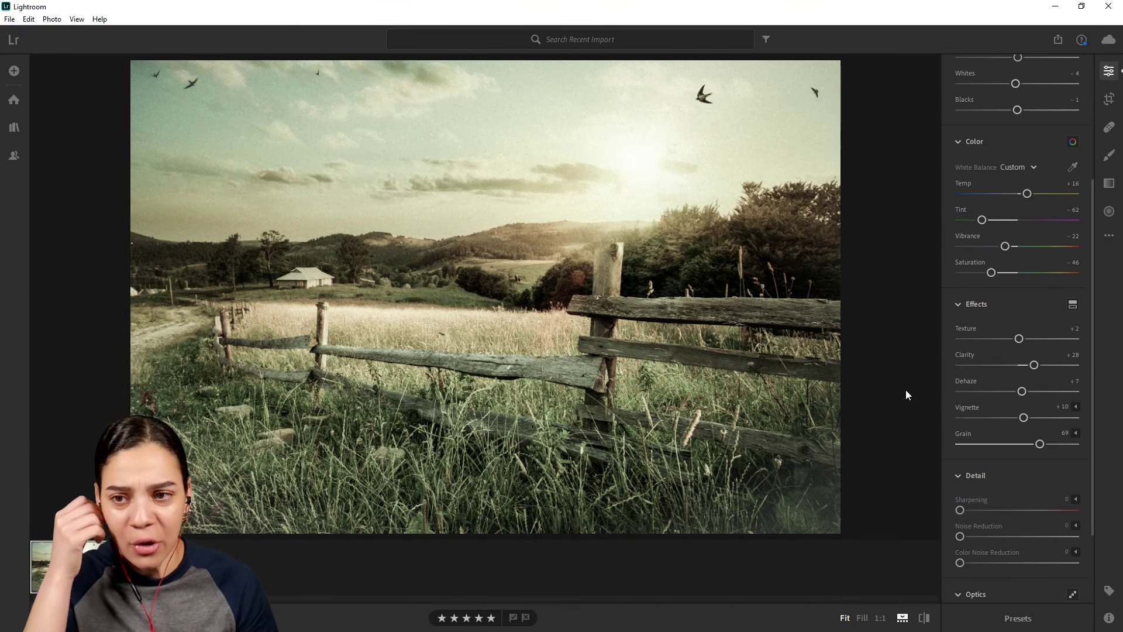
# Step: View the photo's export options, switch to the VooDooValley Promo document in Photoshop, and inspect Group 15's layers with the Group 14 logo hidden
pyautogui.click(9, 18)
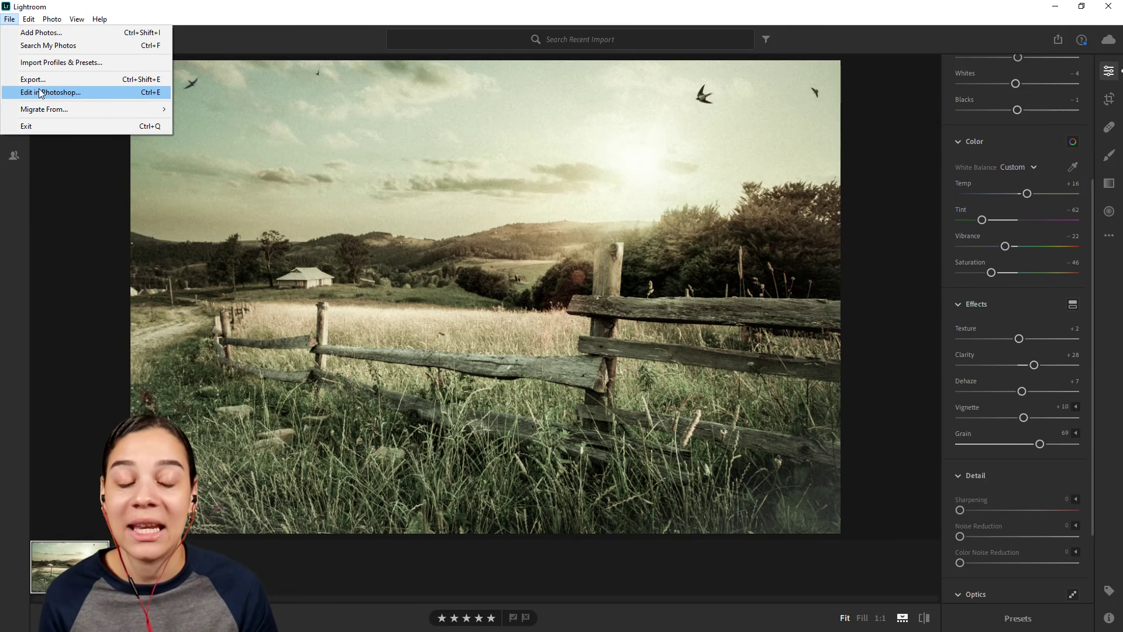
pyautogui.moveTo(112, 114)
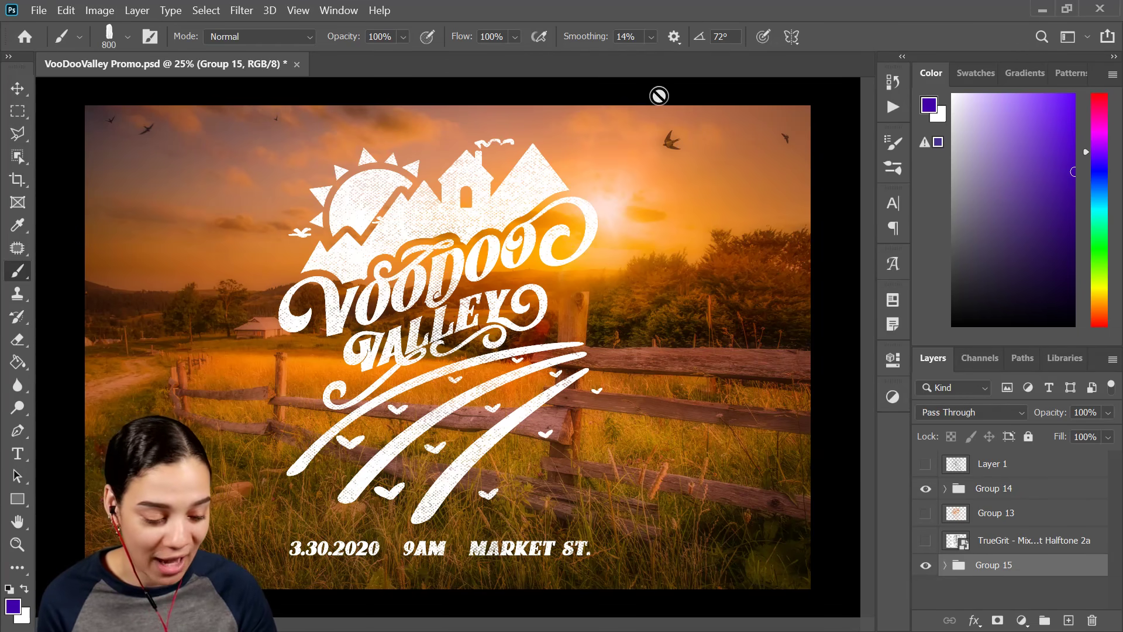
pyautogui.click(925, 489)
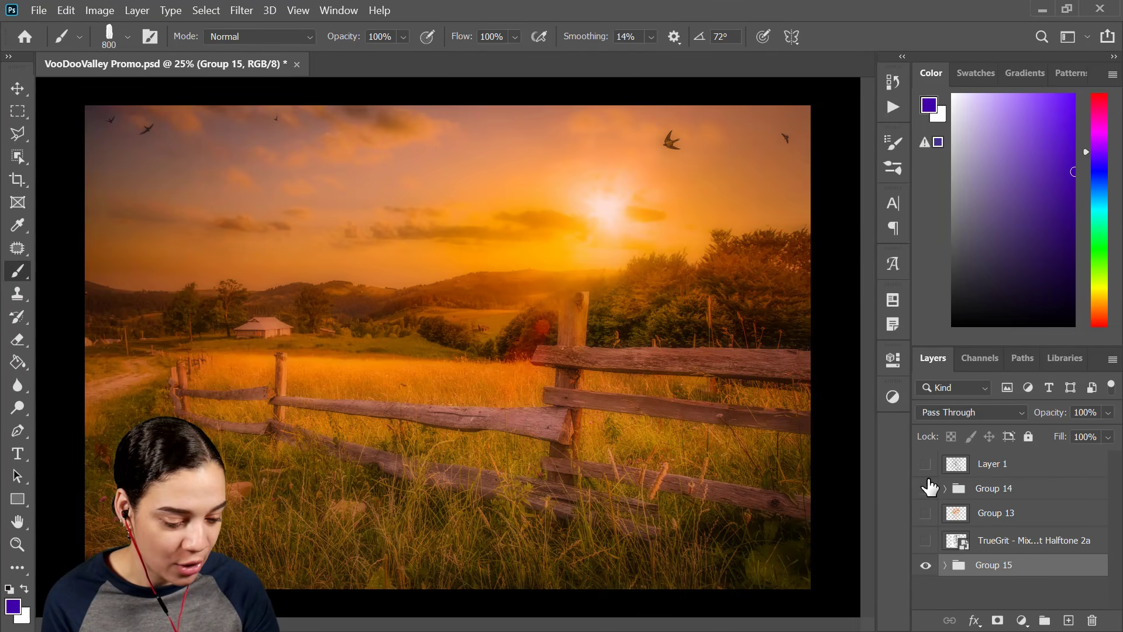
pyautogui.click(944, 565)
pyautogui.scroll(-2, 1010, 521)
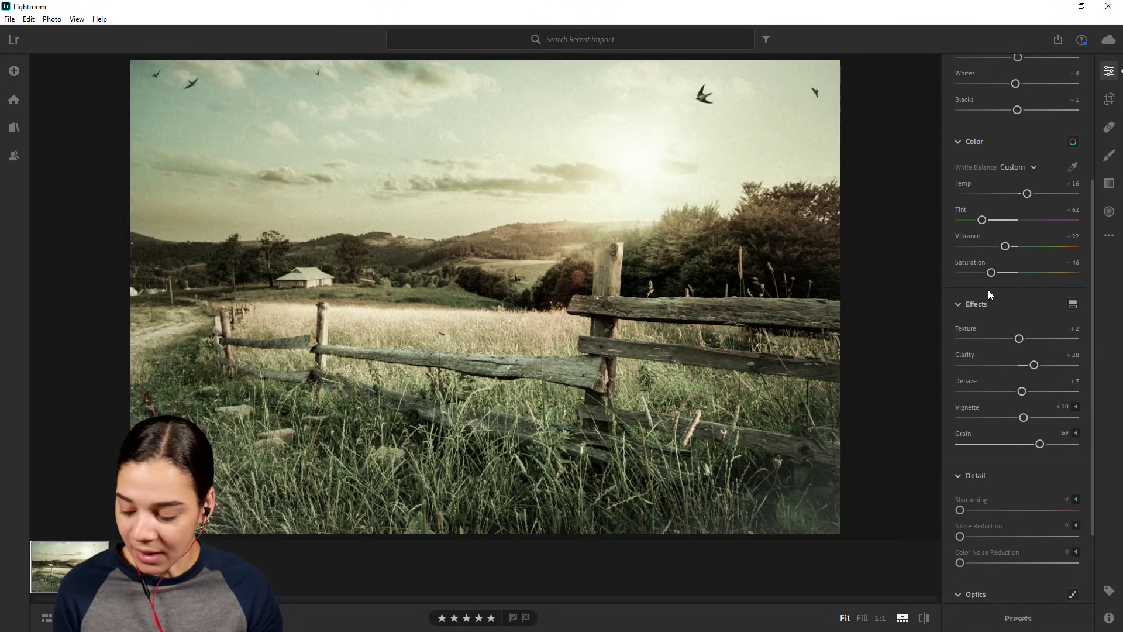
# Step: Switch to Lightroom, undo all light, color and effects edits back to the original photo, and return to the edit adjustments
pyautogui.hotkey('ctrl', 'z')
pyautogui.hotkey('ctrl', 'z')
pyautogui.hotkey('ctrl', 'z')
pyautogui.hotkey('ctrl', 'z')
pyautogui.hotkey('ctrl', 'z')
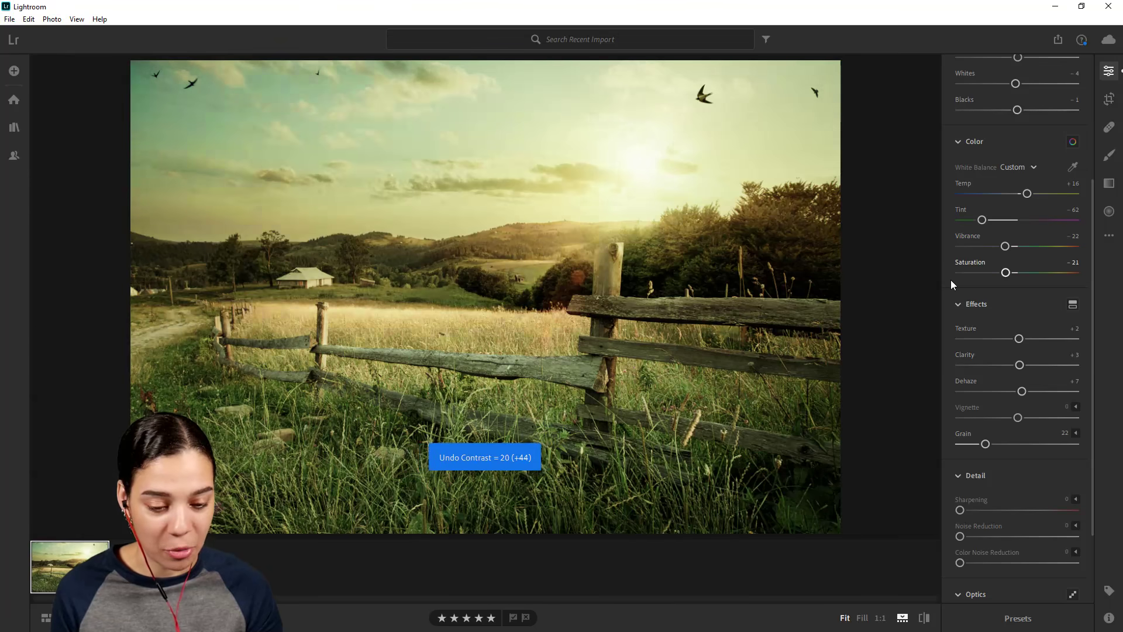
pyautogui.hotkey('ctrl', 'z')
pyautogui.hotkey('ctrl', 'z')
pyautogui.hotkey('ctrl', 'z')
pyautogui.hotkey('ctrl', 'z')
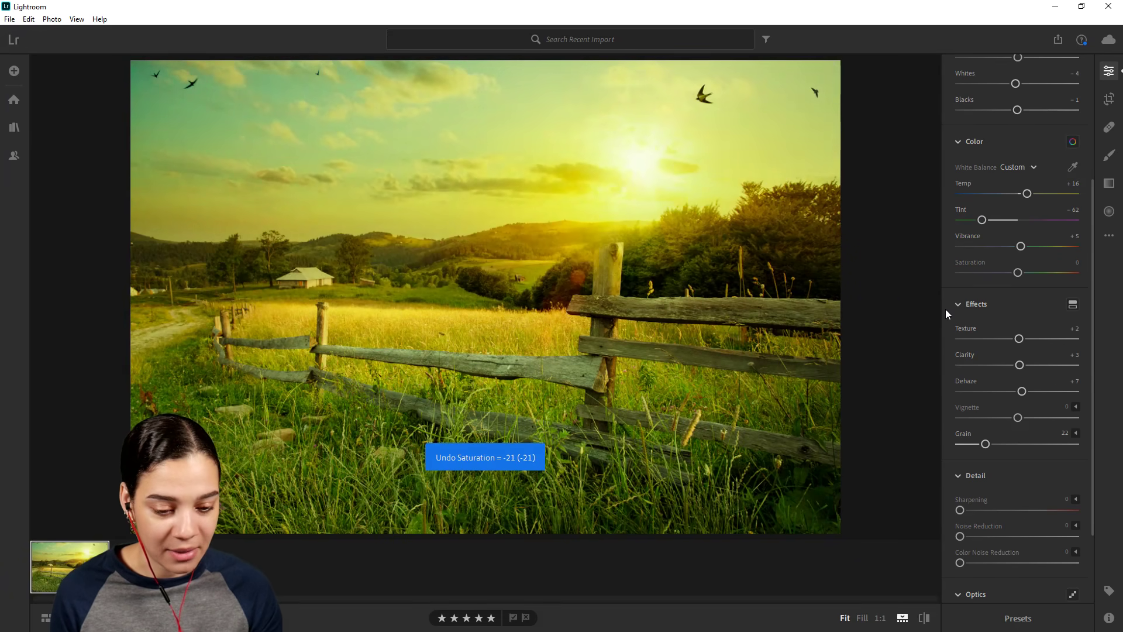
pyautogui.hotkey('ctrl', 'z')
pyautogui.hotkey('ctrl', 'z')
pyautogui.hotkey('ctrl', 'z')
pyautogui.hotkey('ctrl', 'z')
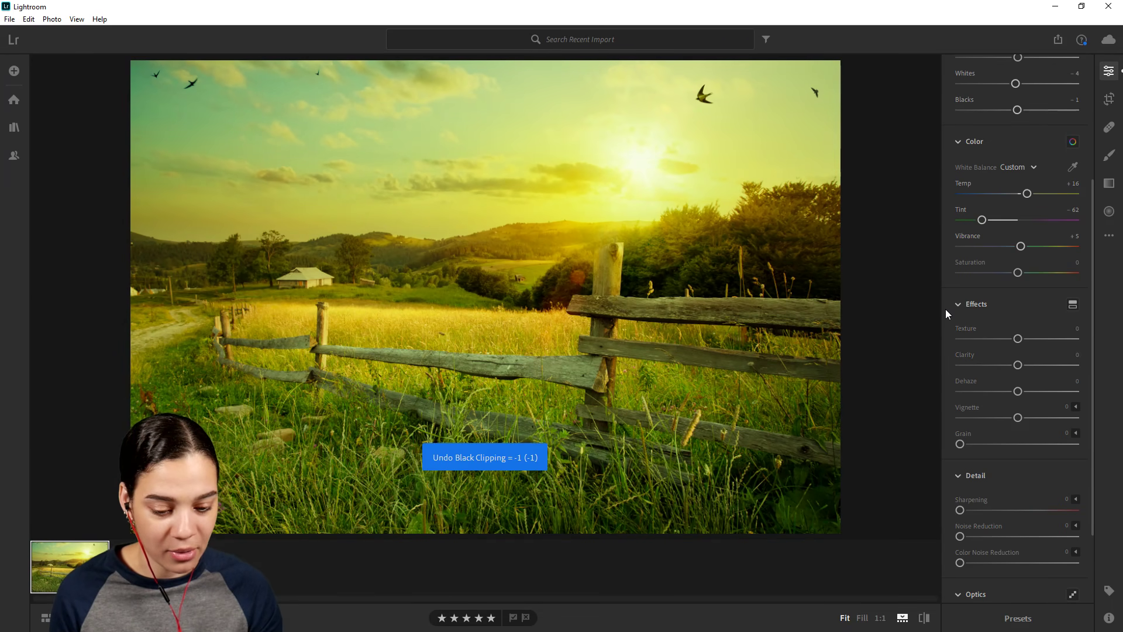
pyautogui.hotkey('ctrl', 'z')
pyautogui.hotkey('ctrl', 'z')
pyautogui.hotkey('ctrl', 'z')
pyautogui.hotkey('ctrl', 'z')
pyautogui.hotkey('ctrl', 'z')
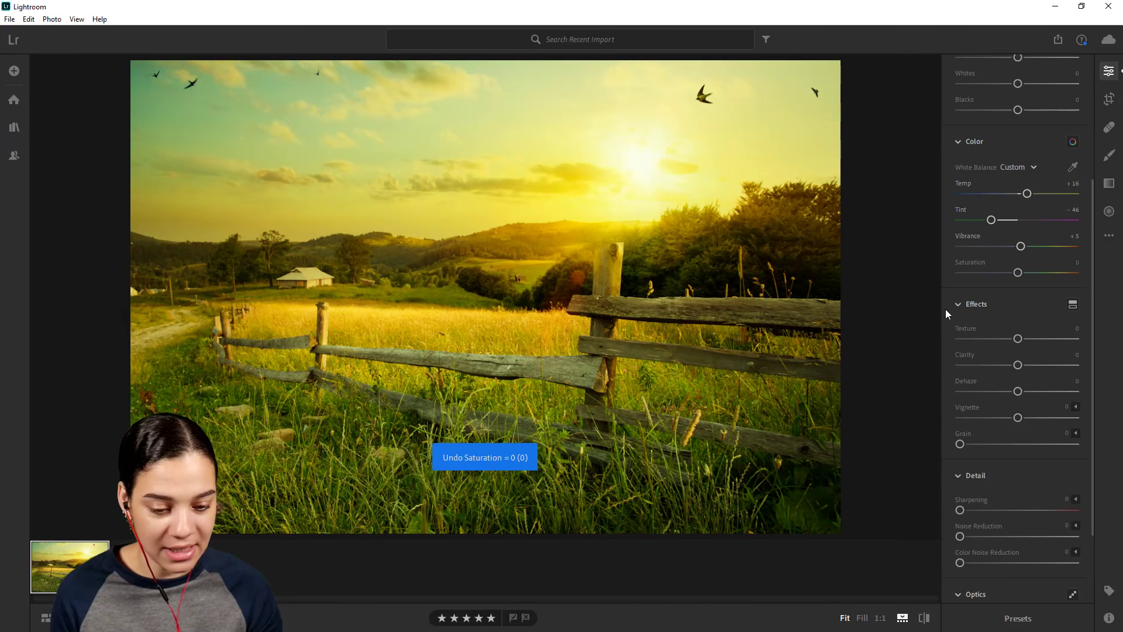
pyautogui.press('c')
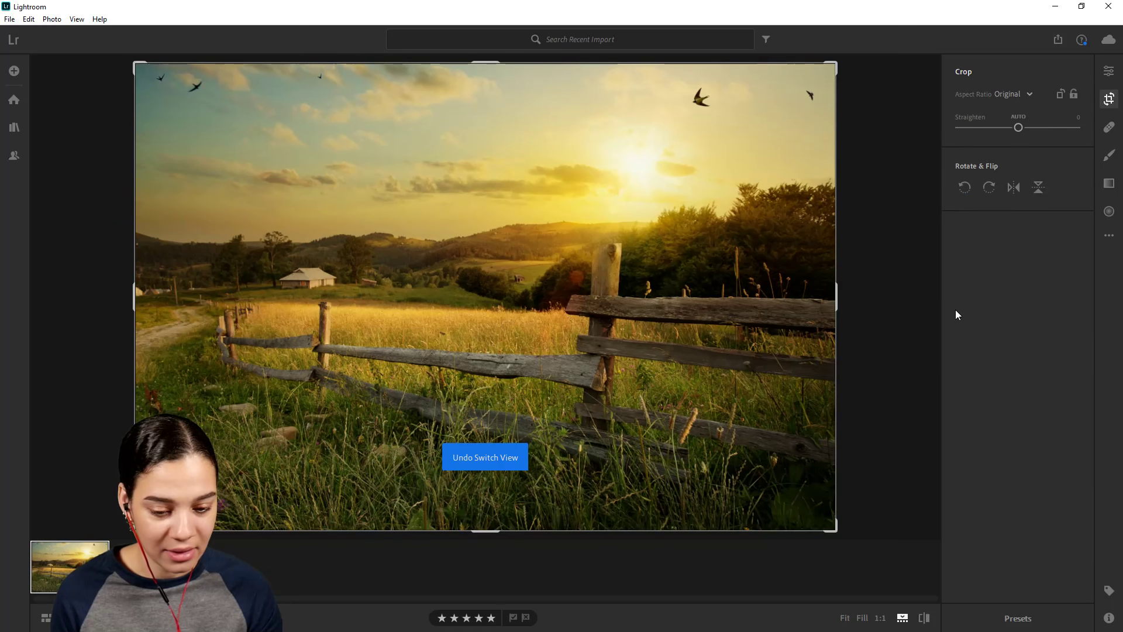
pyautogui.click(1107, 71)
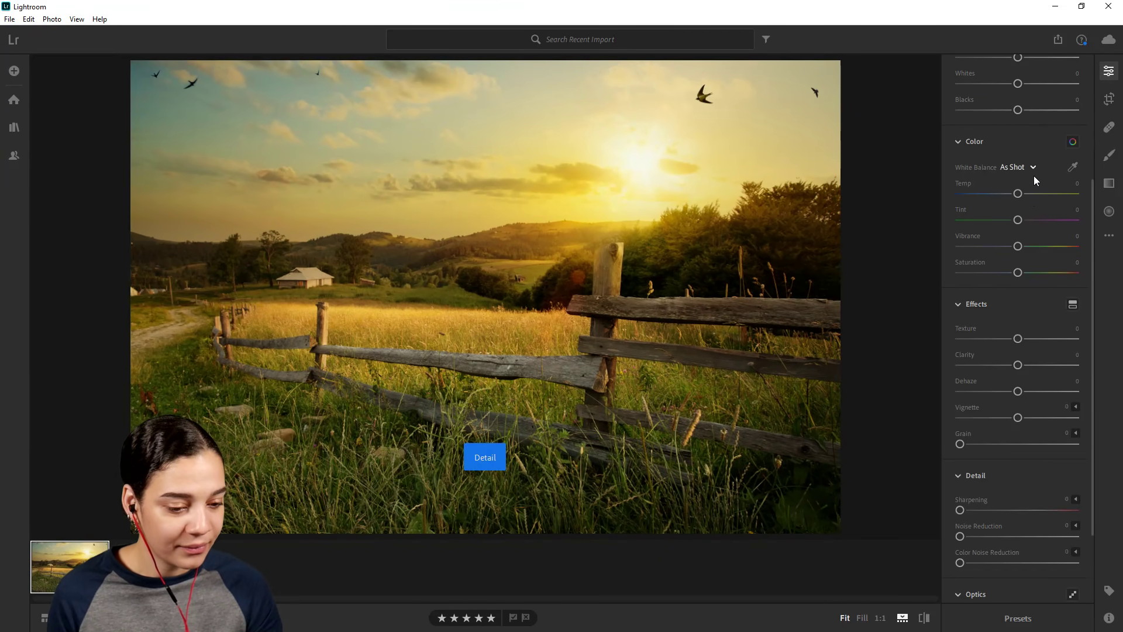
# Step: Warm the photo with Temp +27 and soften it with Texture -22, Clarity -31 and a slightly lower Dehaze
pyautogui.moveTo(1019, 193); pyautogui.dragTo(1034, 193)
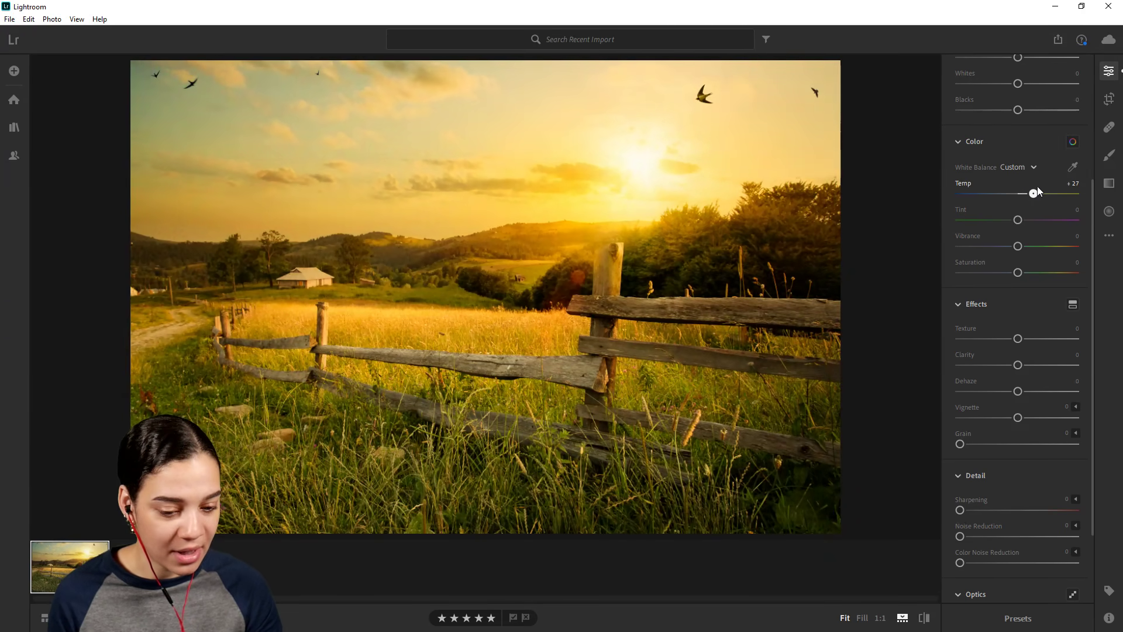
pyautogui.scroll(-2, 944, 371)
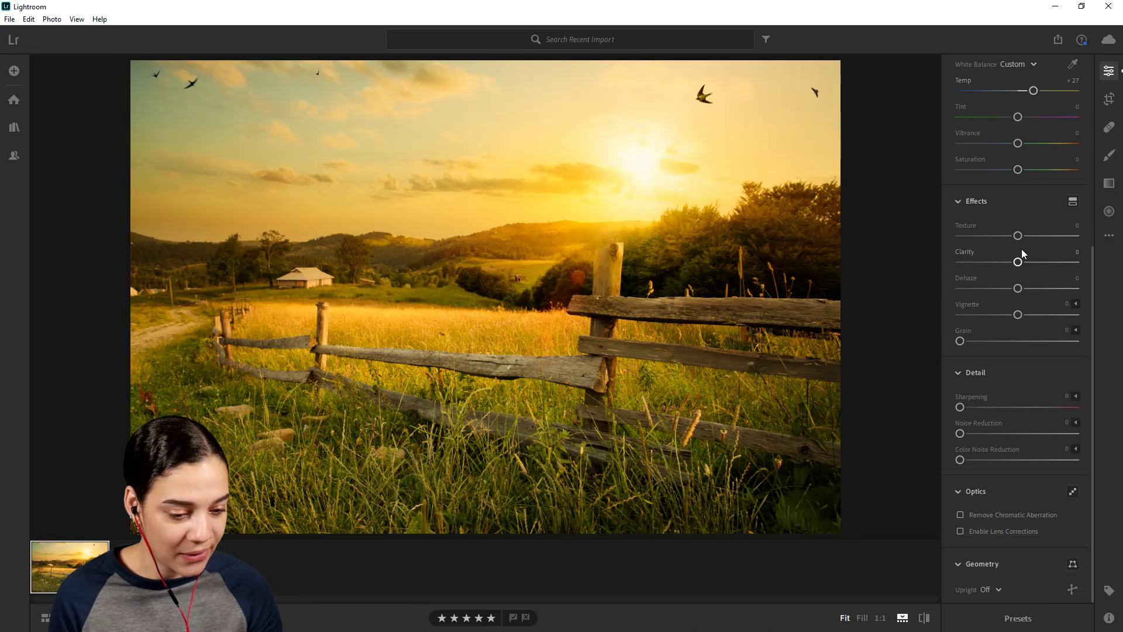
pyautogui.moveTo(1018, 265); pyautogui.dragTo(1004, 239)
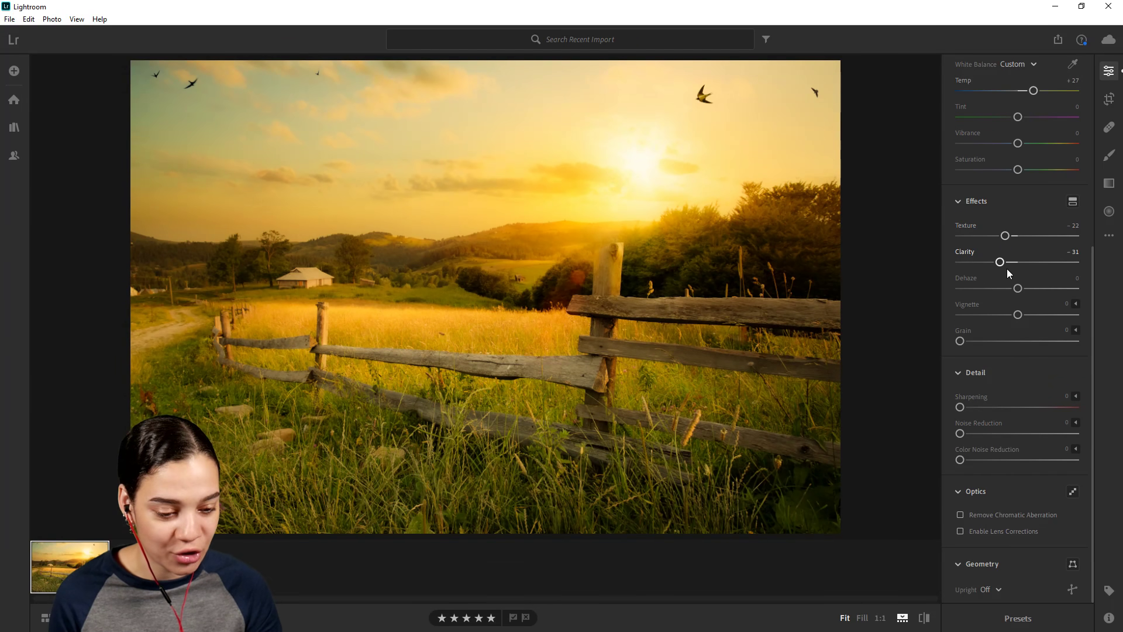
pyautogui.moveTo(1017, 291); pyautogui.dragTo(1009, 291)
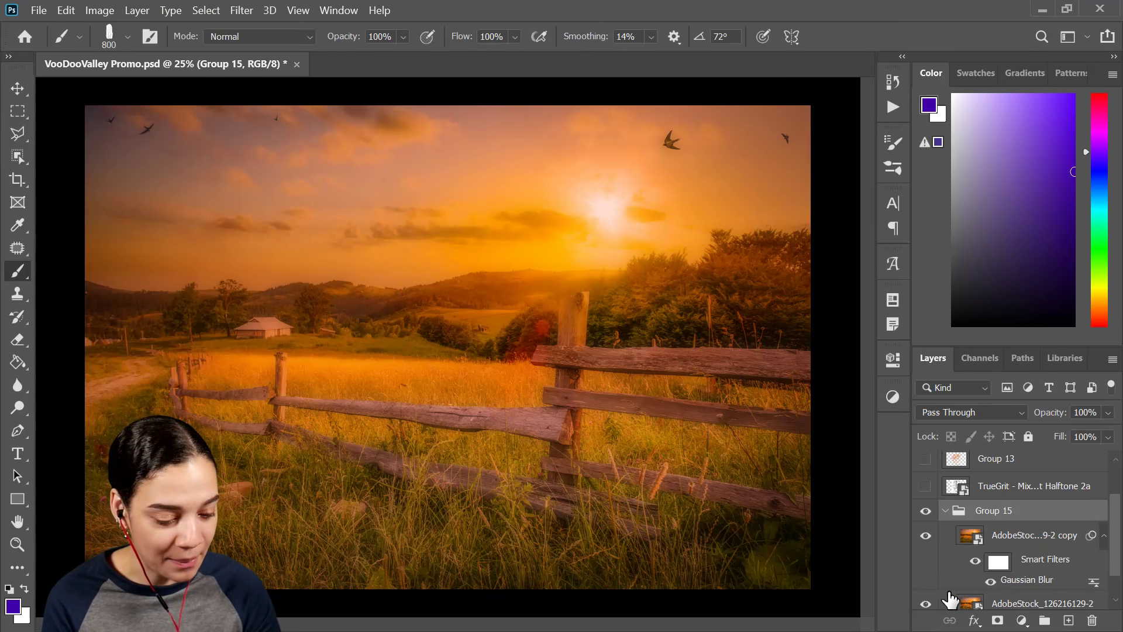
pyautogui.click(925, 536)
pyautogui.click(925, 603)
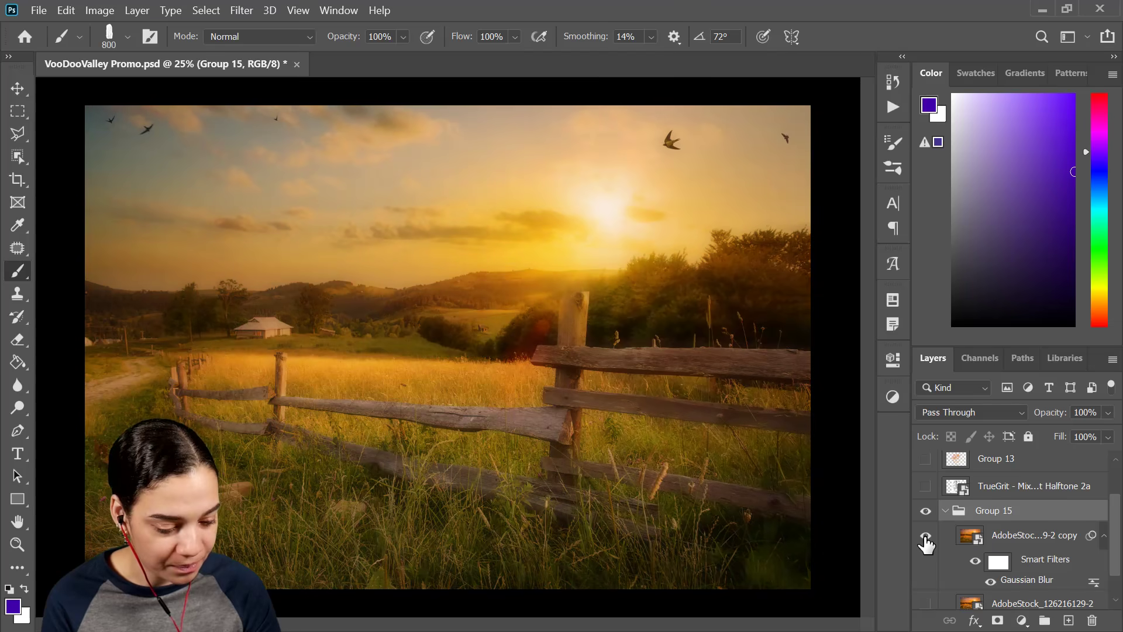
pyautogui.scroll(-1, 960, 545)
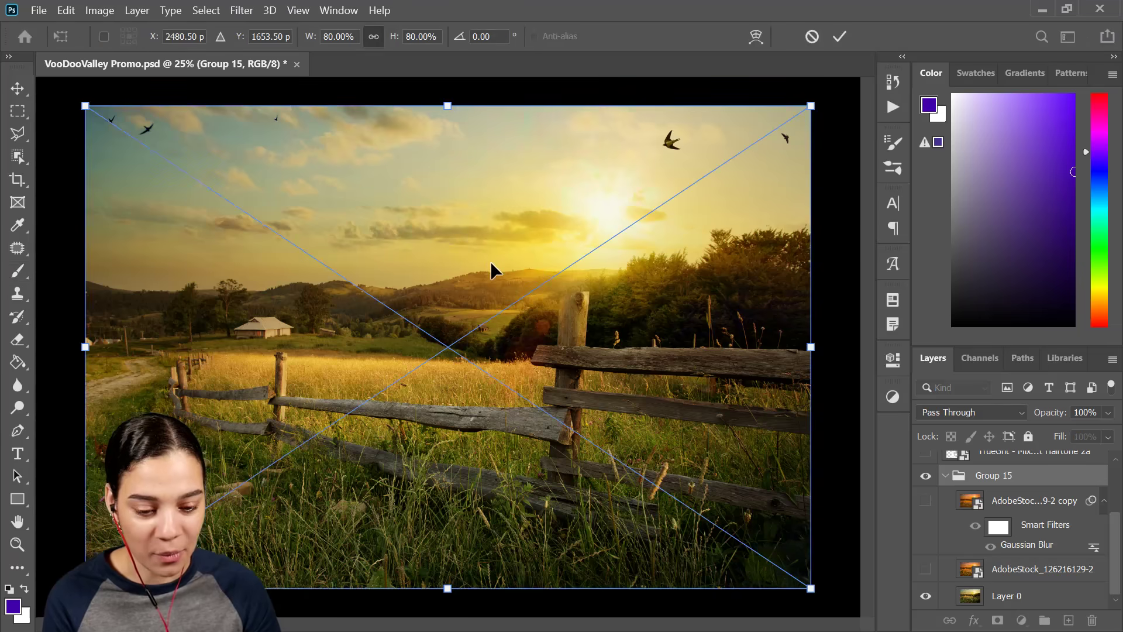
pyautogui.press('Return')
pyautogui.press('b')
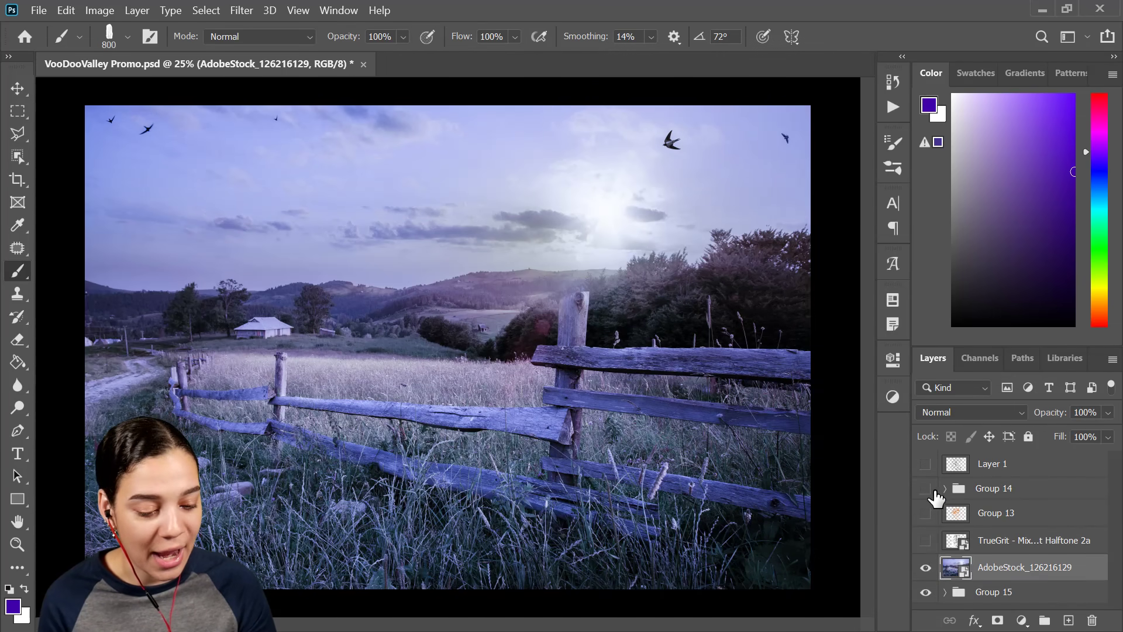
# Step: Hide the placed AdobeStock_126216129 photo and show the Group 14 logo over the blurred AdobeStock copy in Group 15
pyautogui.click(927, 567)
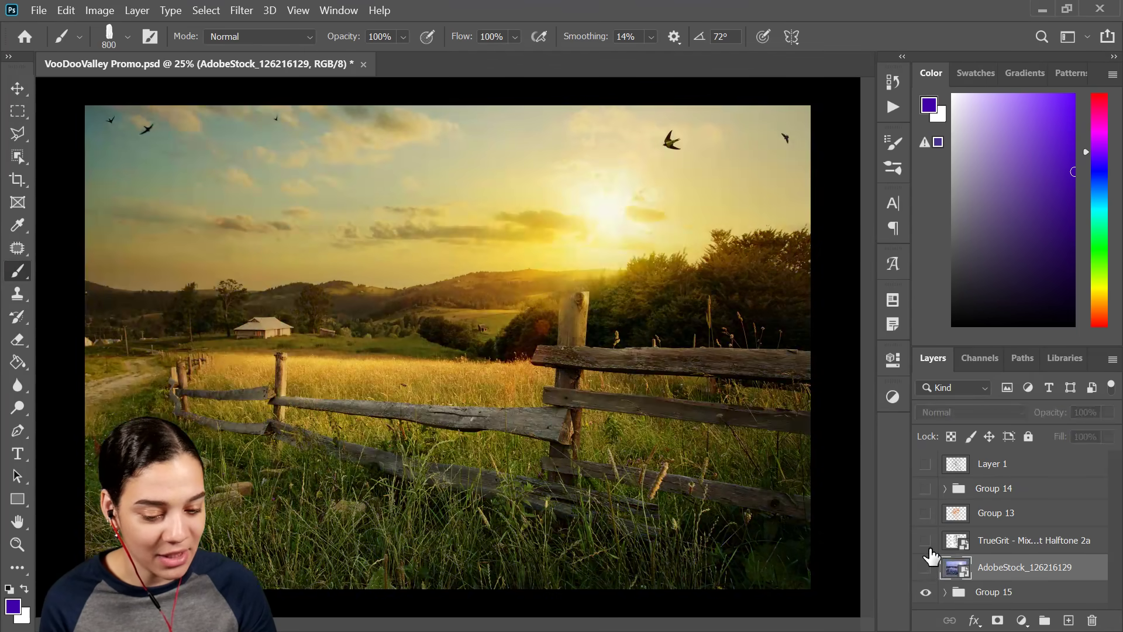
pyautogui.click(926, 489)
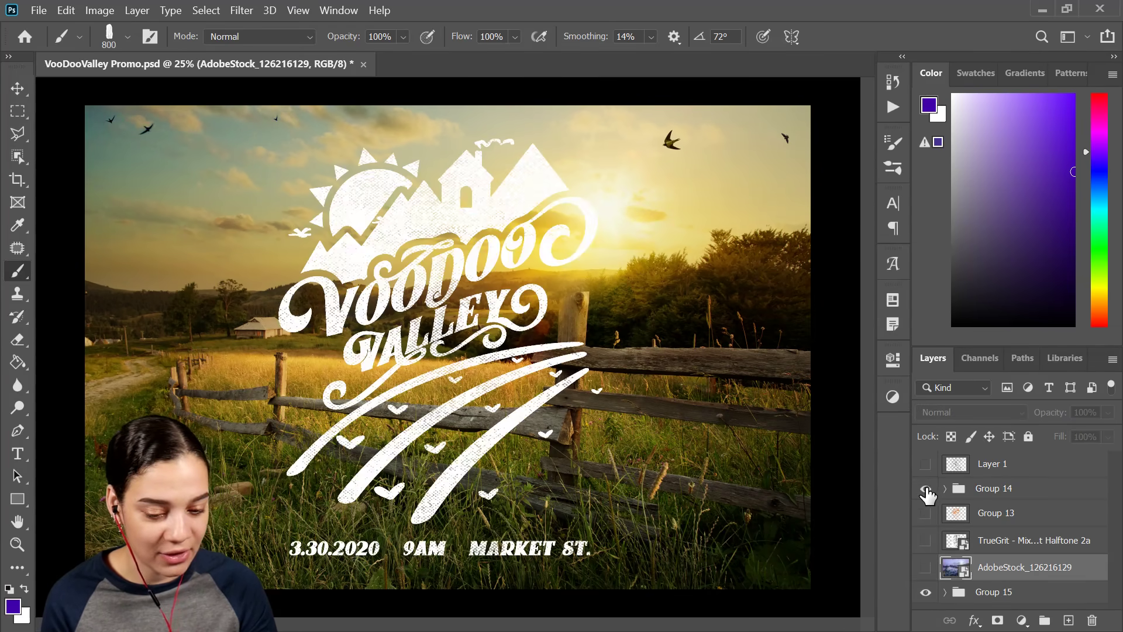
pyautogui.click(945, 592)
pyautogui.scroll(-2, 954, 579)
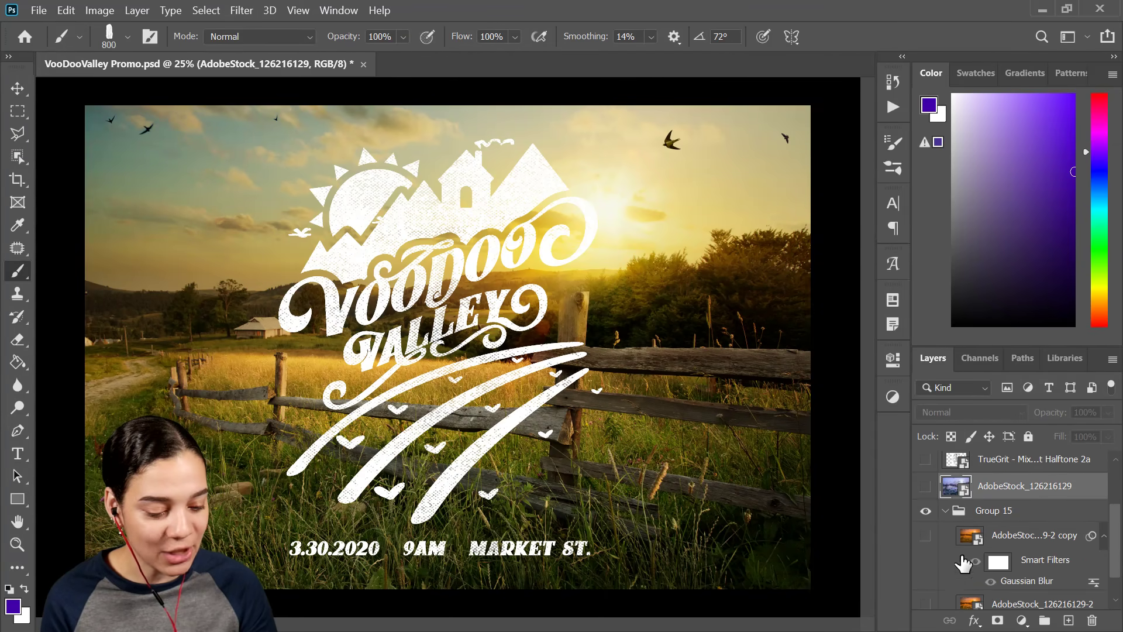
pyautogui.click(925, 536)
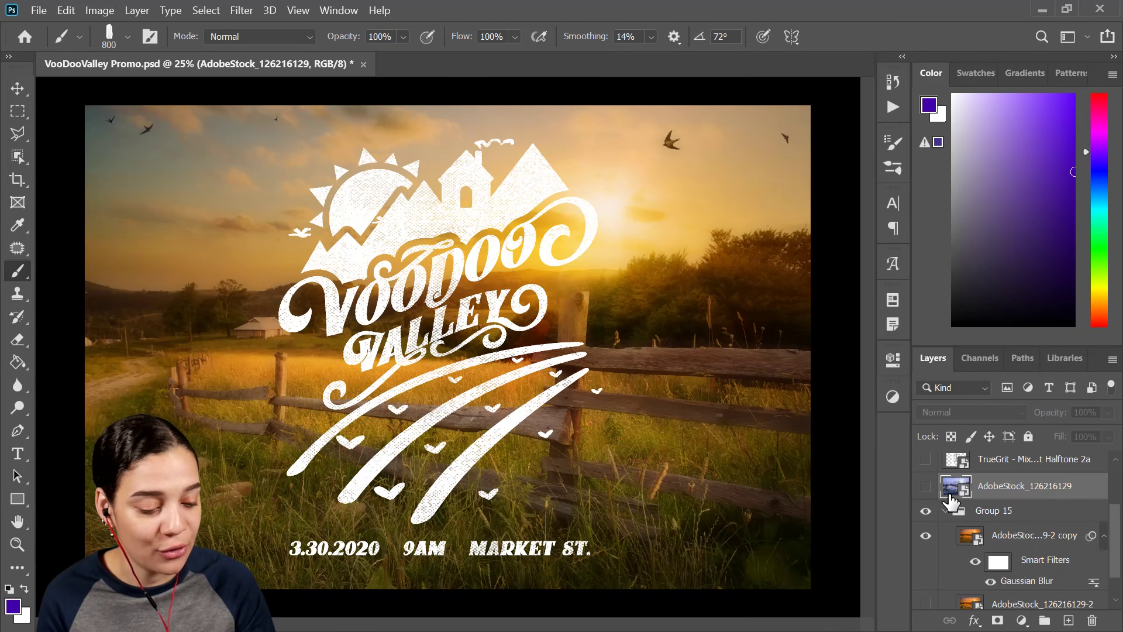
pyautogui.scroll(-1, 1002, 510)
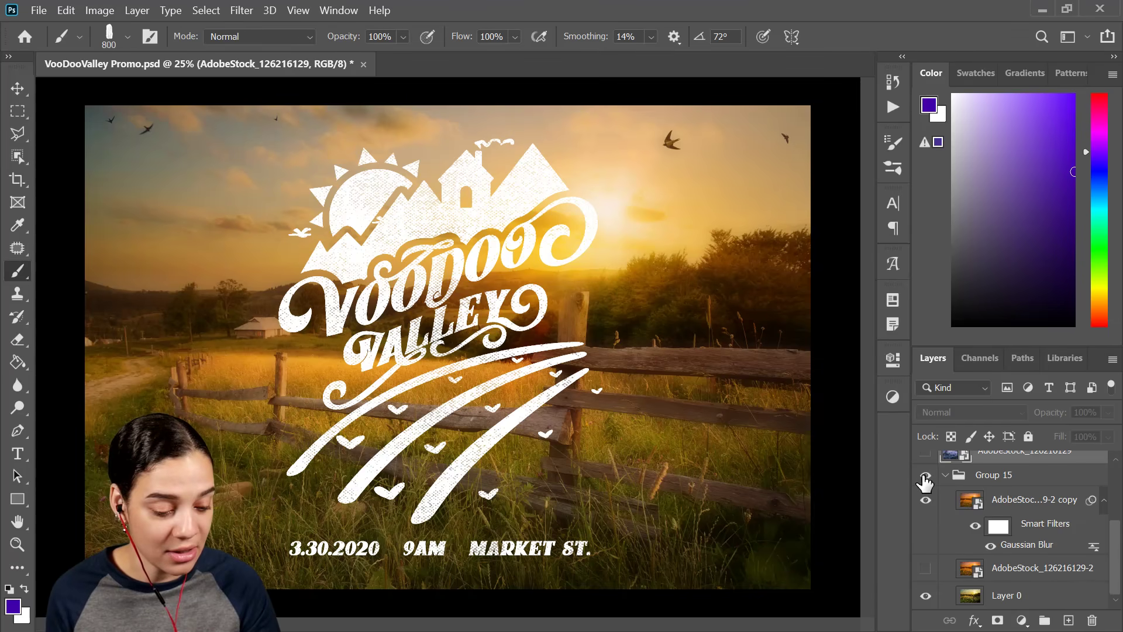
pyautogui.click(945, 474)
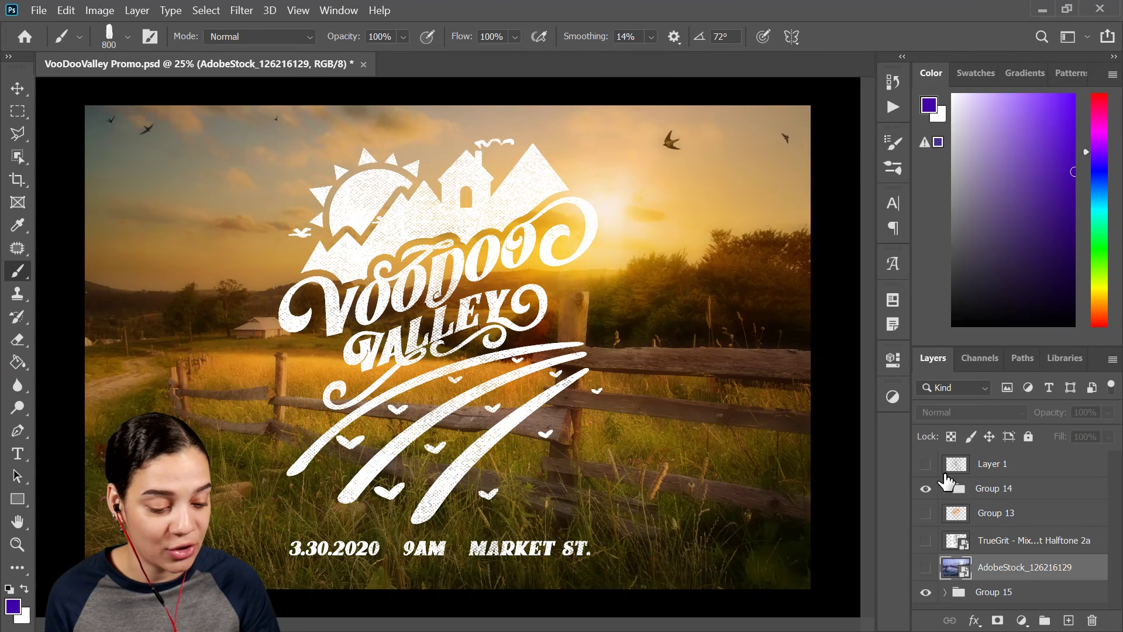
# Step: Hide Group 15 and save the white logo to the computer as White_logo.png using the large file size option
pyautogui.click(925, 592)
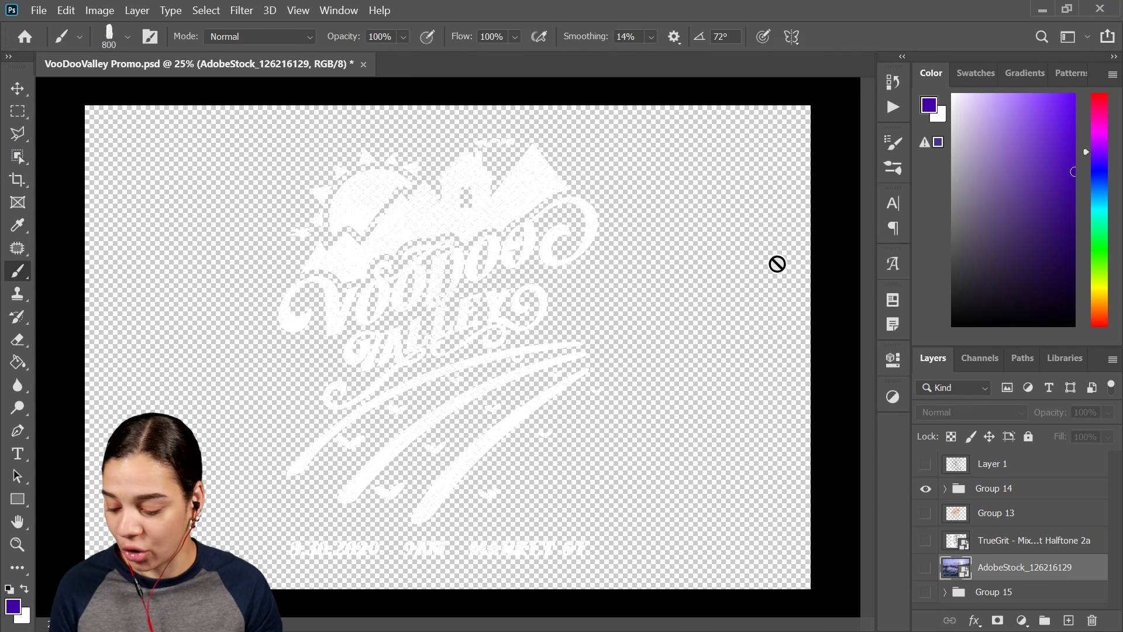
pyautogui.hotkey('ctrl', 'shift', 's')
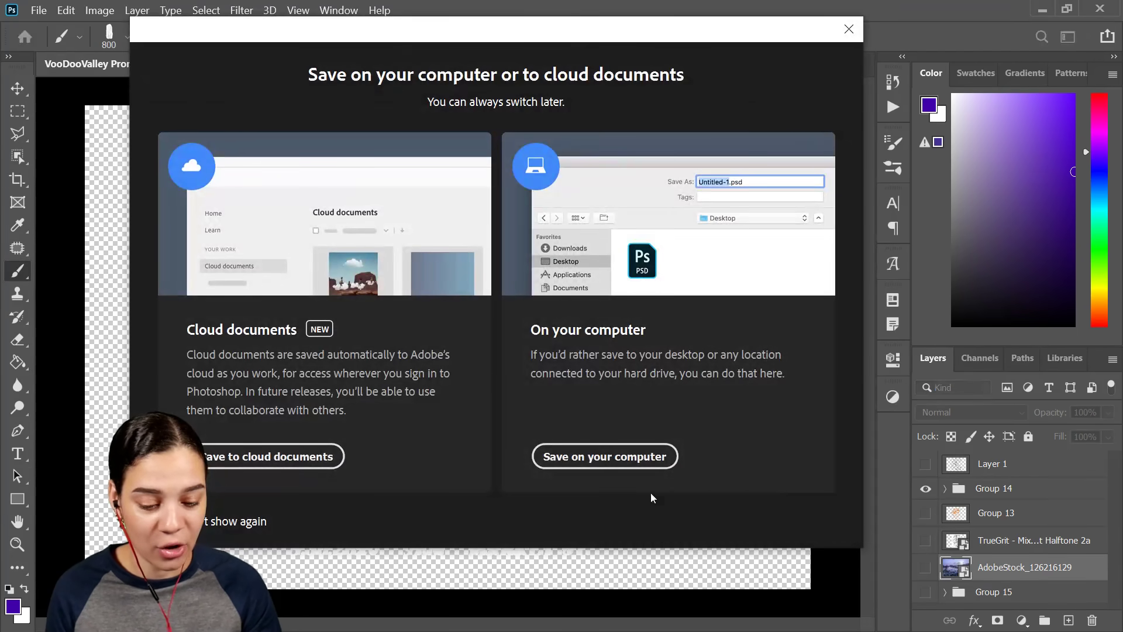
pyautogui.click(630, 462)
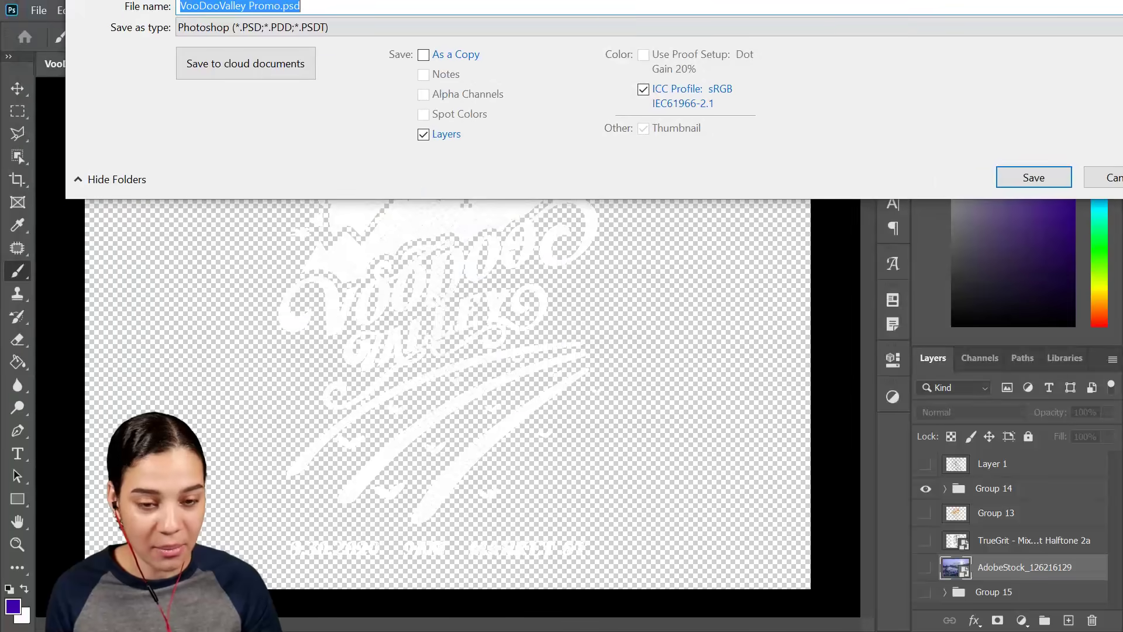
pyautogui.press('Escape')
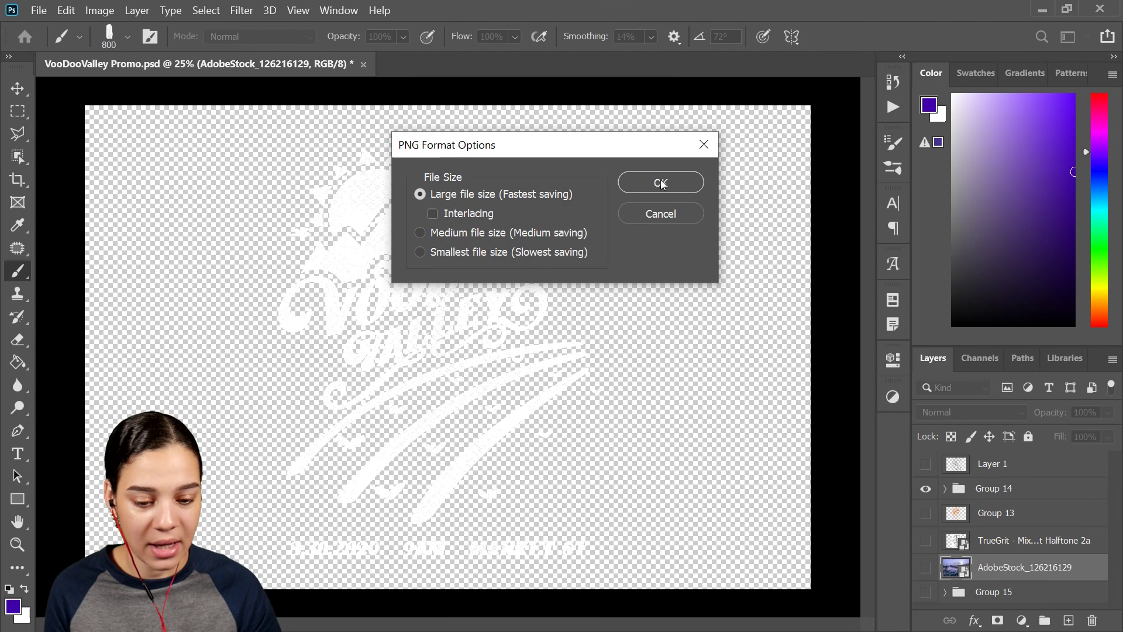
pyautogui.click(660, 183)
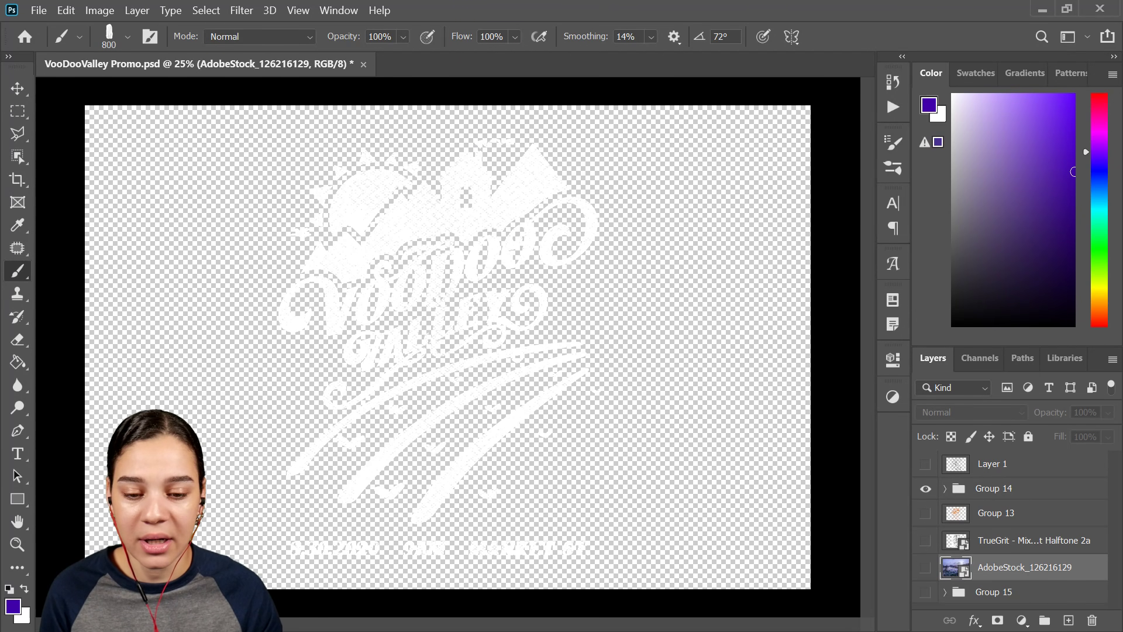
# Step: Switch to Discord and post White_logo.png in #current-challenge with the comment "Here is my white transparent promo design for you all to use!"
pyautogui.click(1047, 10)
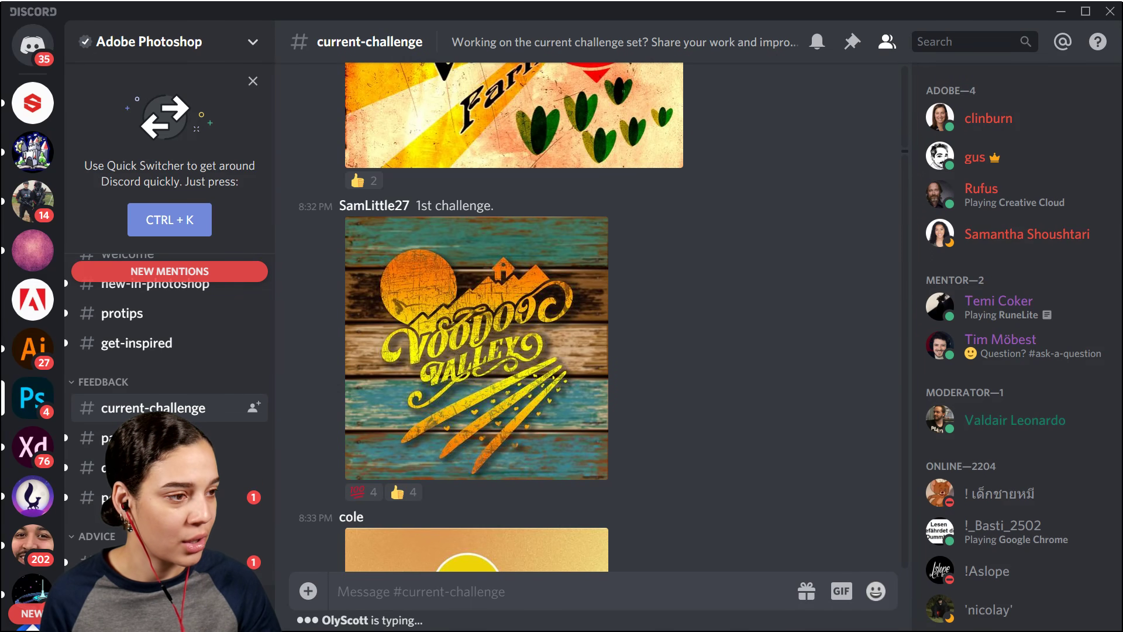
pyautogui.moveTo(1122, 410); pyautogui.dragTo(586, 401)
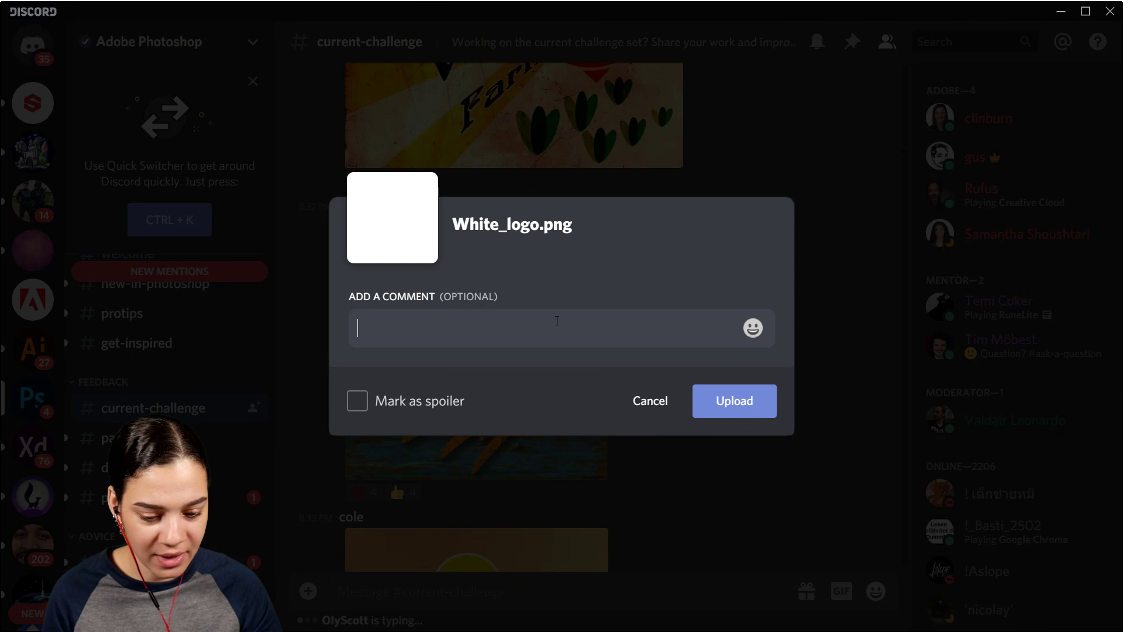
pyautogui.write('Here is my ')
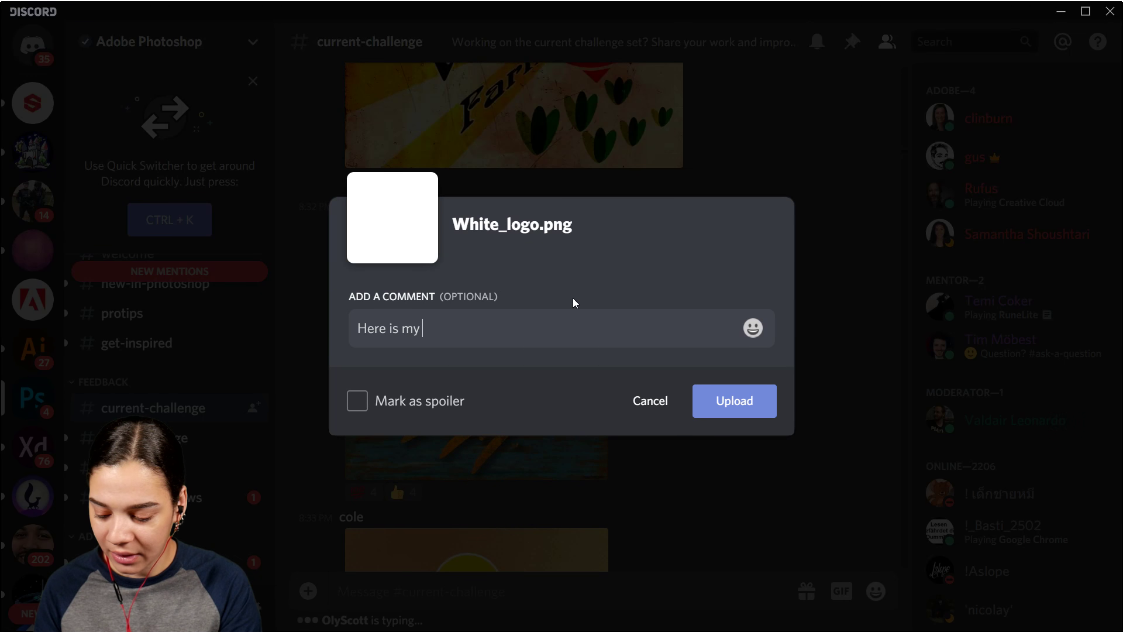
pyautogui.write('white ')
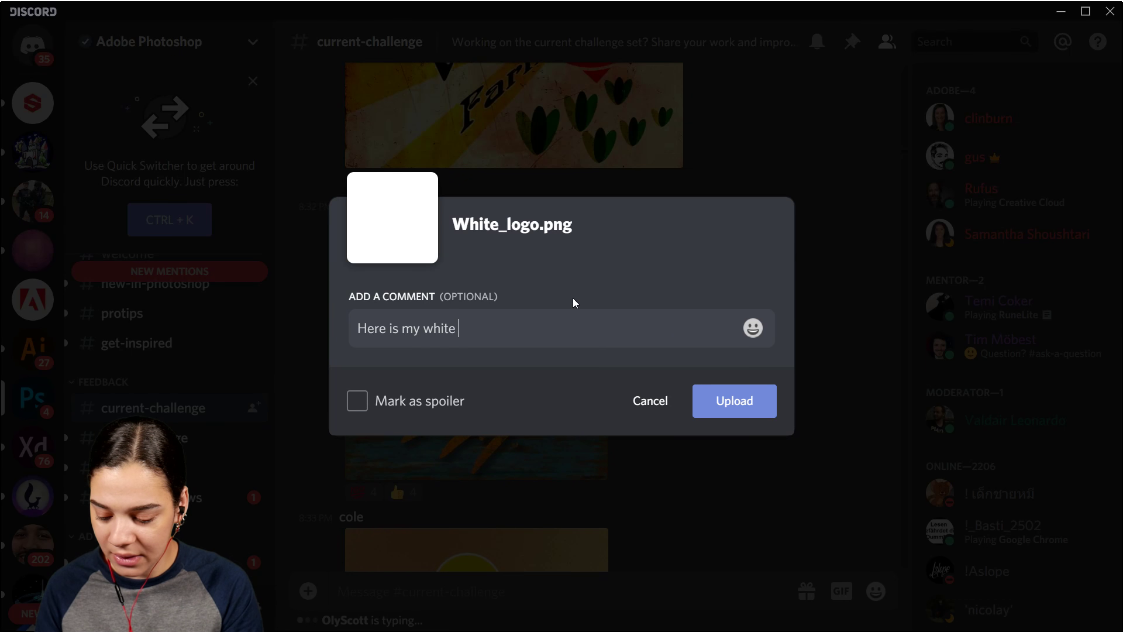
pyautogui.write('transpare')
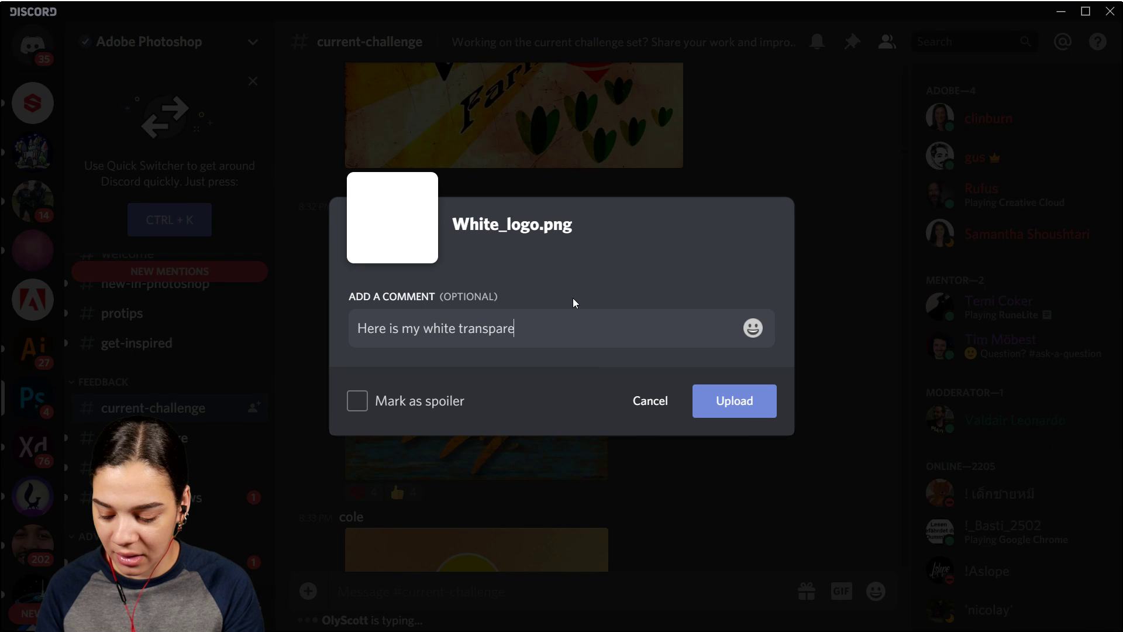
pyautogui.write('nt promo desin')
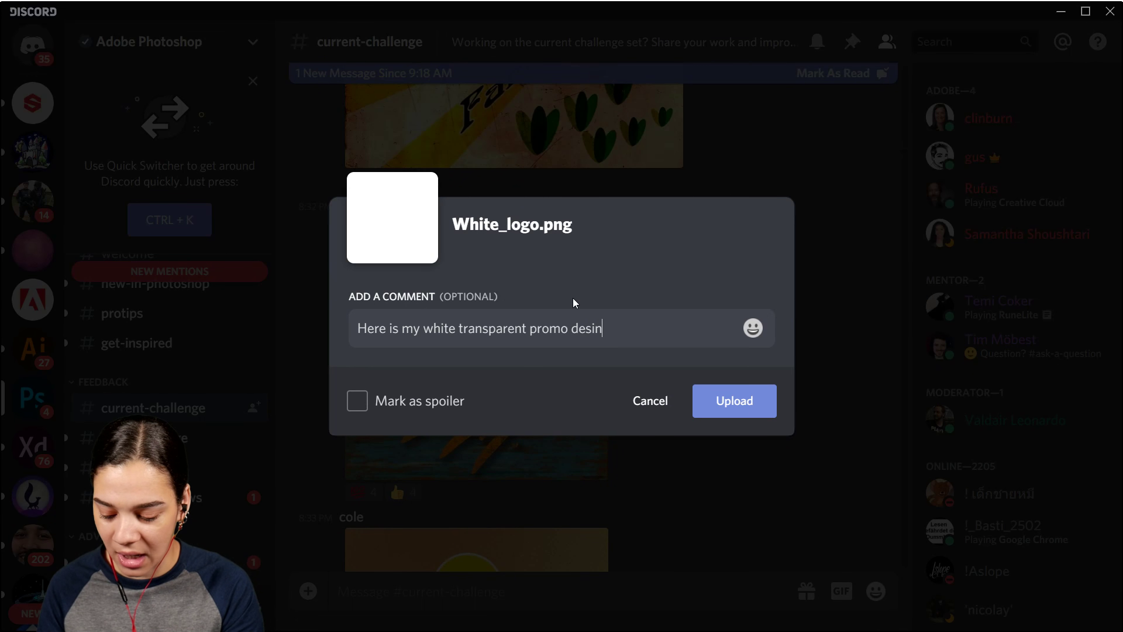
pyautogui.press('BackSpace')
pyautogui.write('gn for')
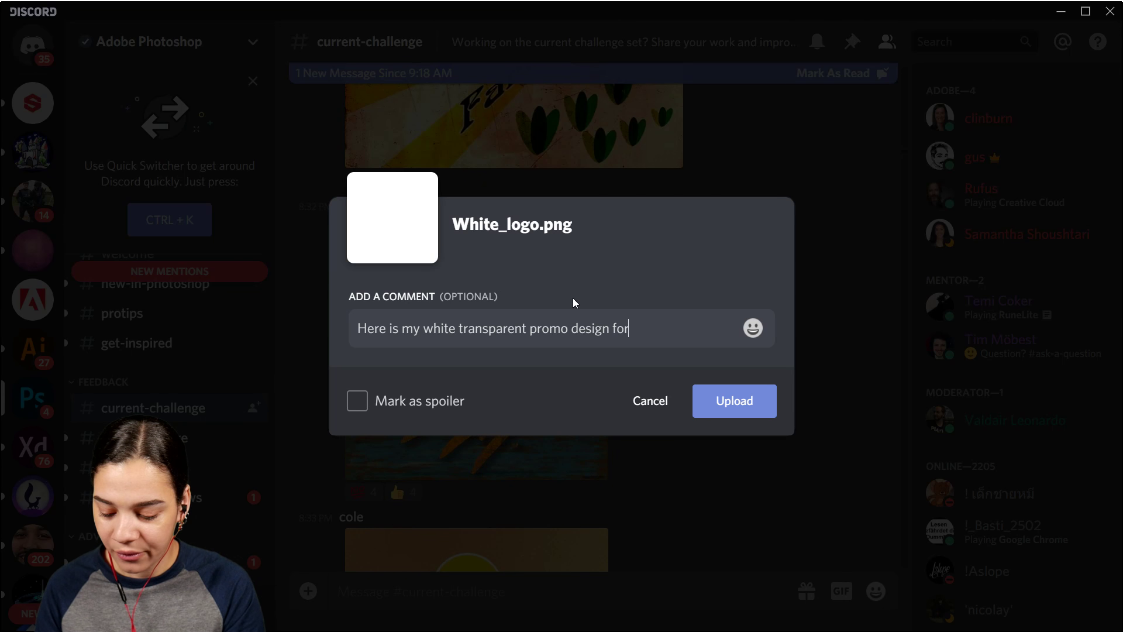
pyautogui.write(' you all to use!')
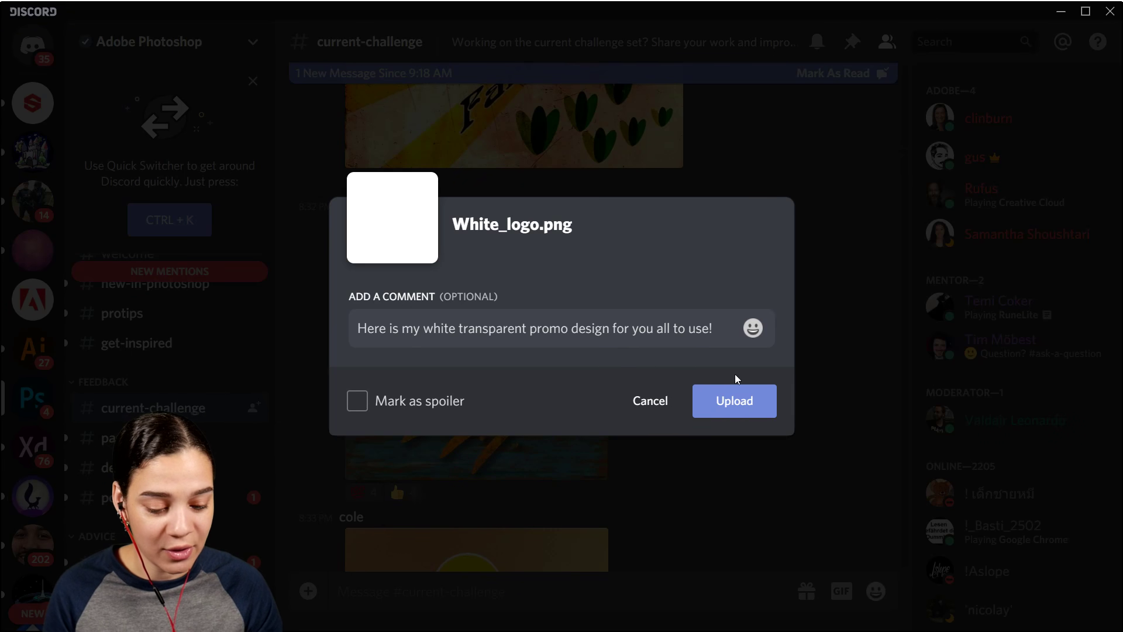
pyautogui.click(738, 404)
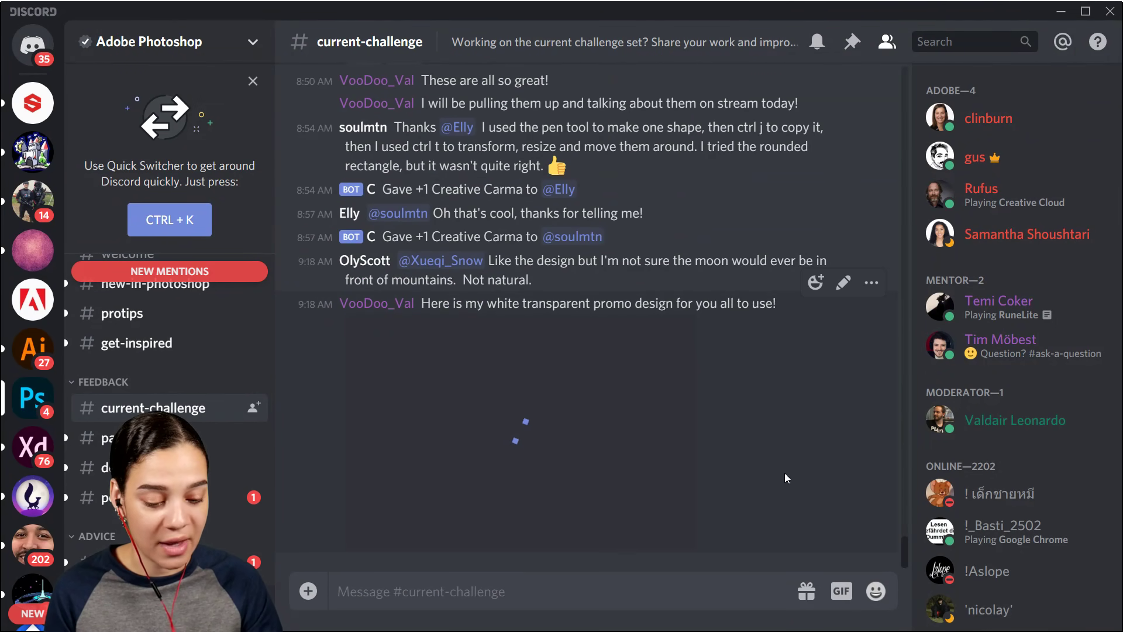
# Step: Pin the white transparent logo message to the #current-challenge channel
pyautogui.click(873, 287)
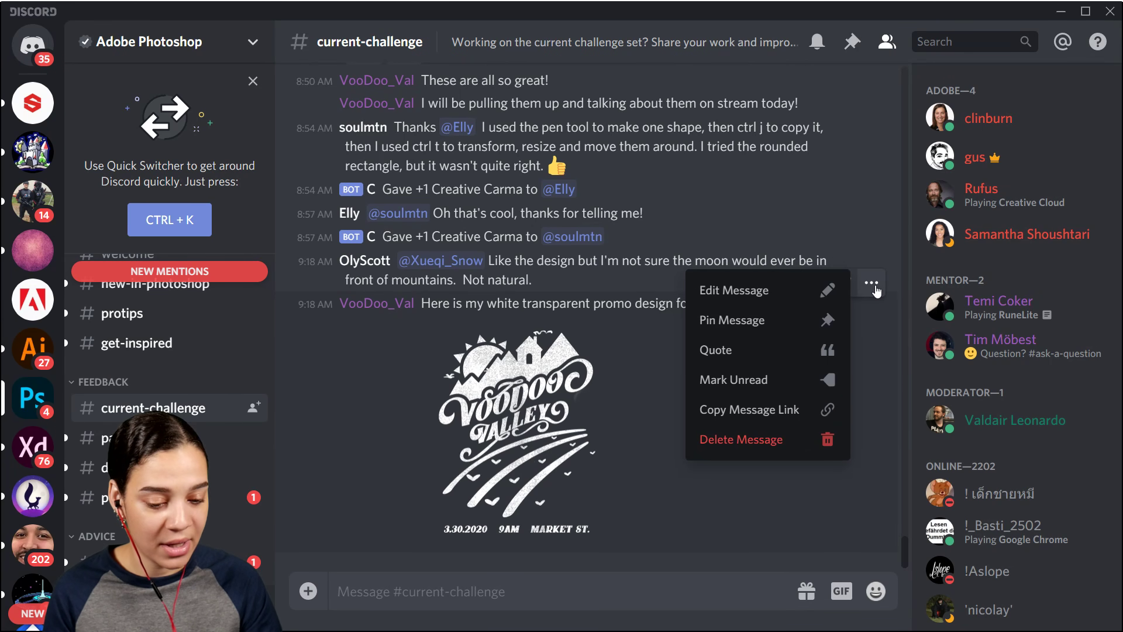
pyautogui.click(781, 322)
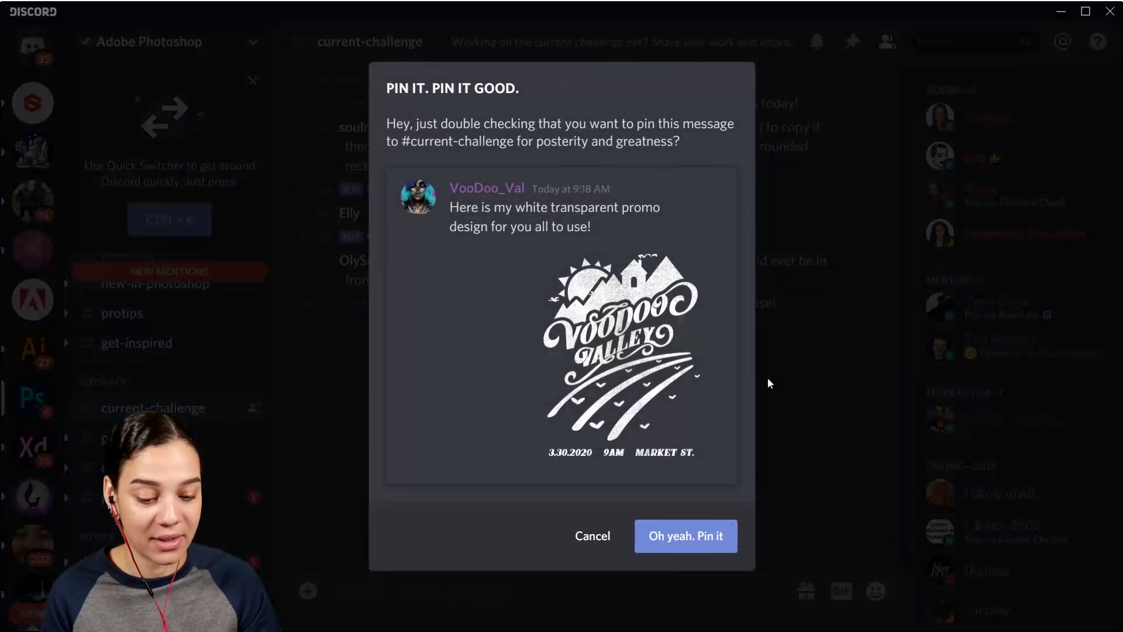
pyautogui.click(690, 541)
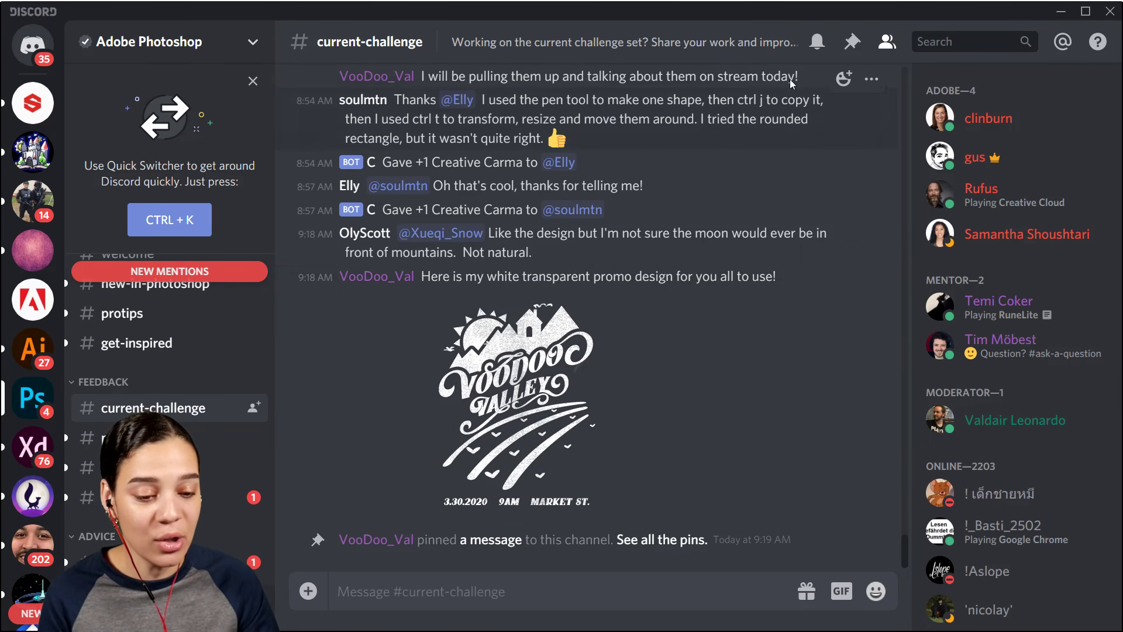
# Step: Review the channel's pinned messages and view the posted white VooDoo Valley logo enlarged
pyautogui.click(851, 51)
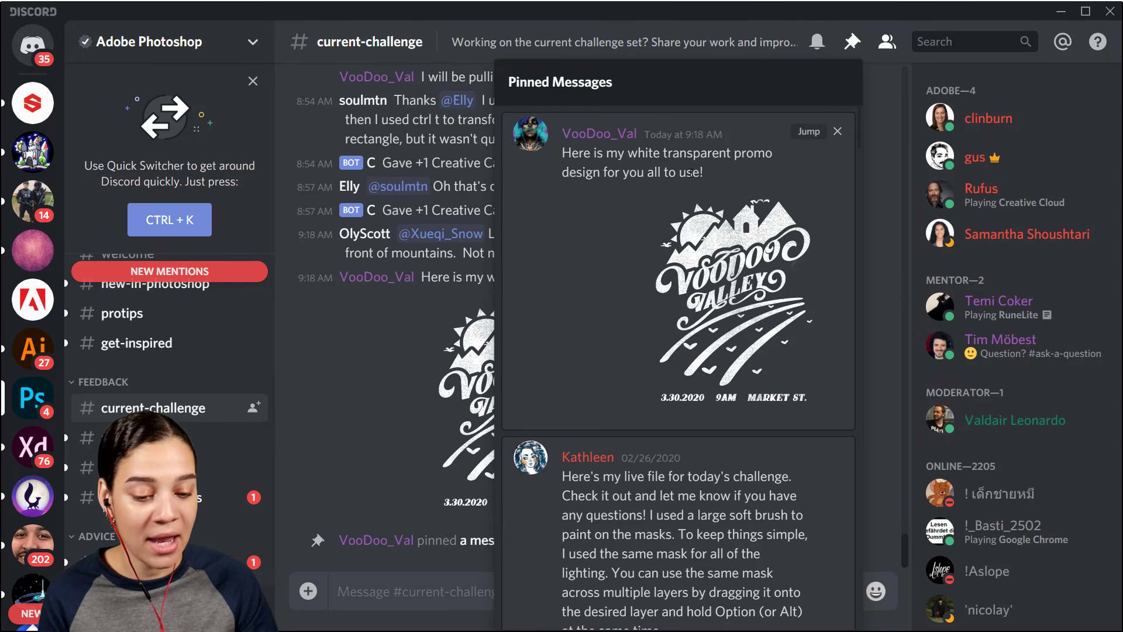
pyautogui.scroll(-9, 702, 258)
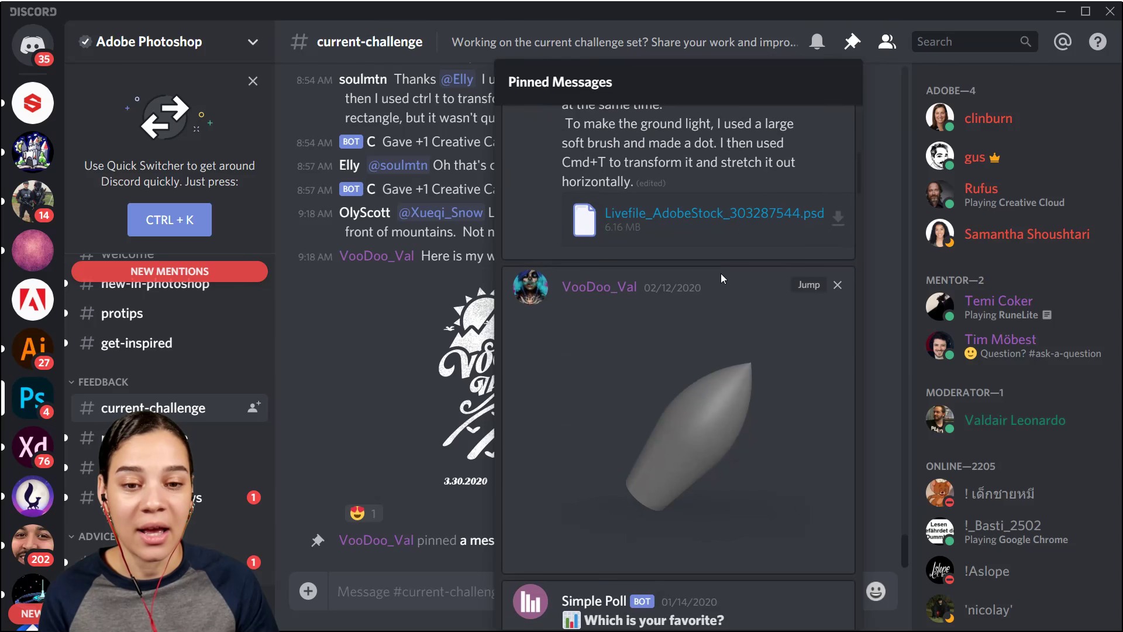
pyautogui.scroll(-10, 723, 278)
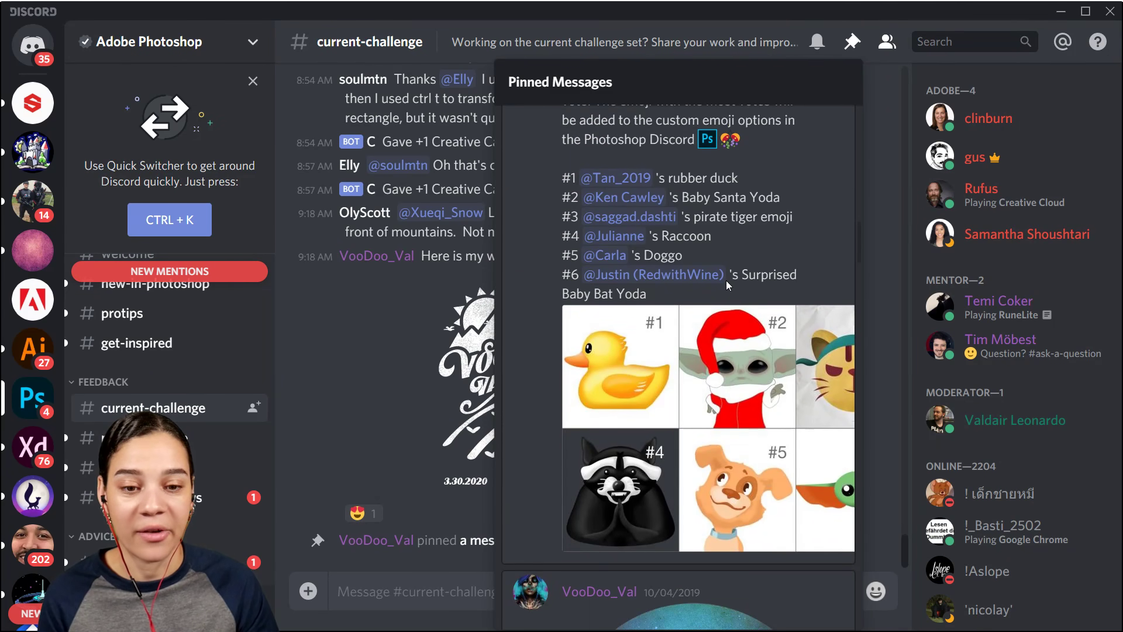
pyautogui.scroll(-12, 727, 286)
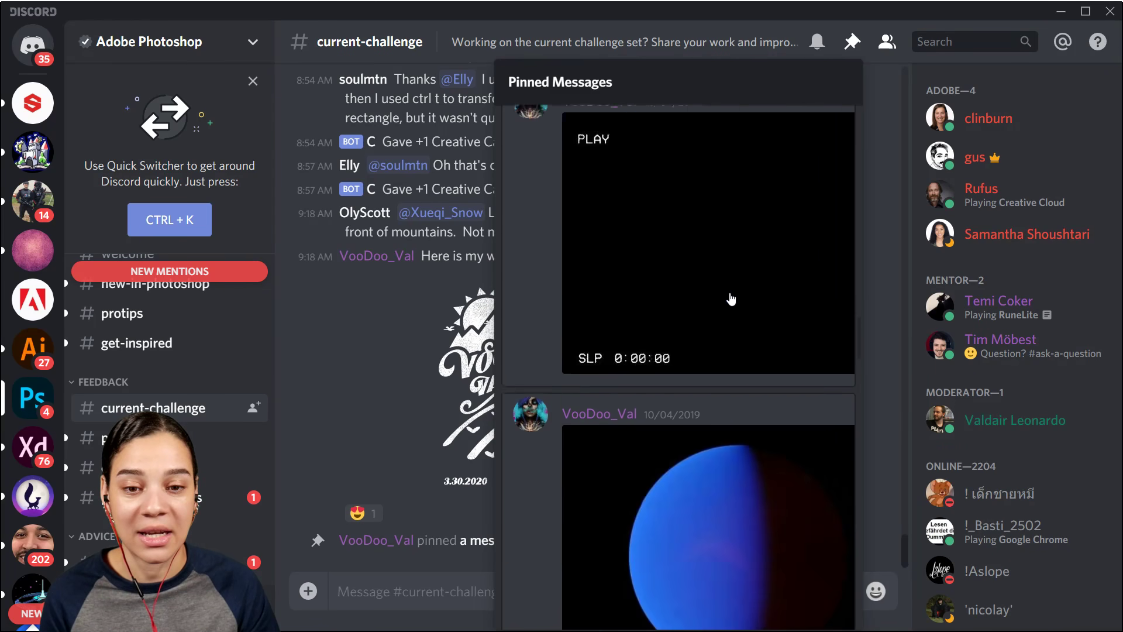
pyautogui.scroll(-12, 731, 299)
pyautogui.scroll(7, 731, 300)
pyautogui.scroll(15, 719, 287)
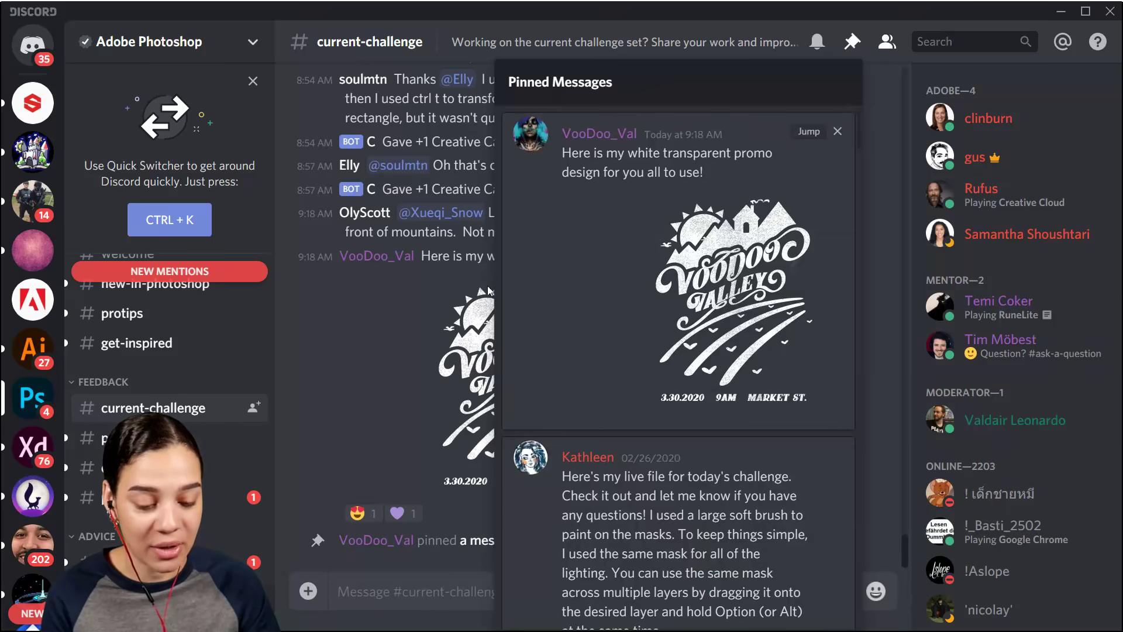
pyautogui.click(410, 296)
pyautogui.click(480, 320)
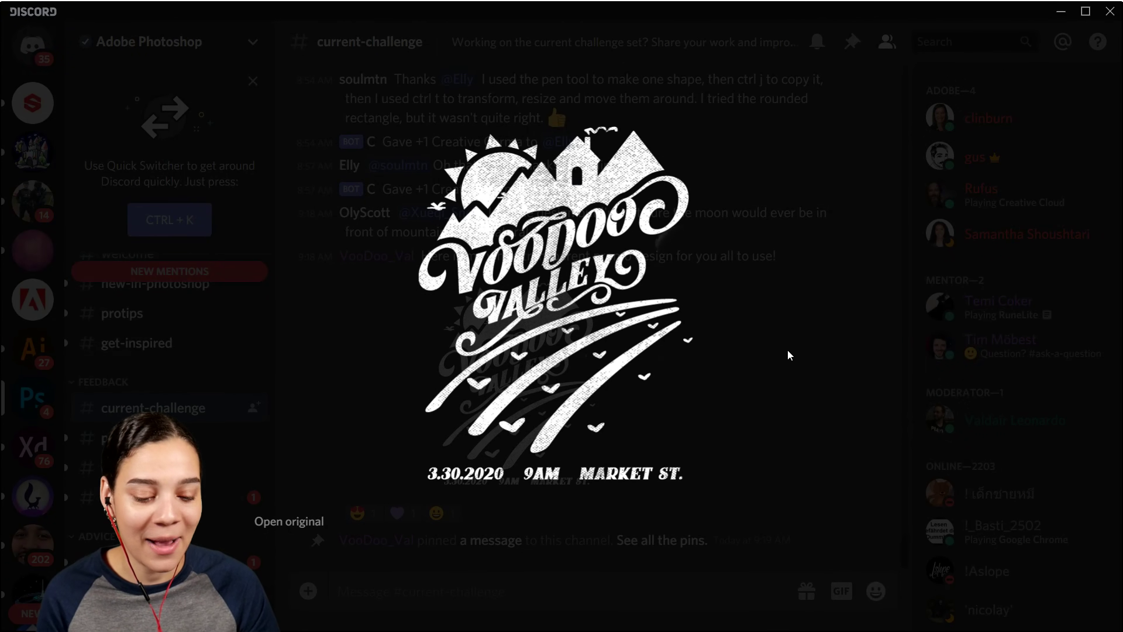
pyautogui.click(705, 601)
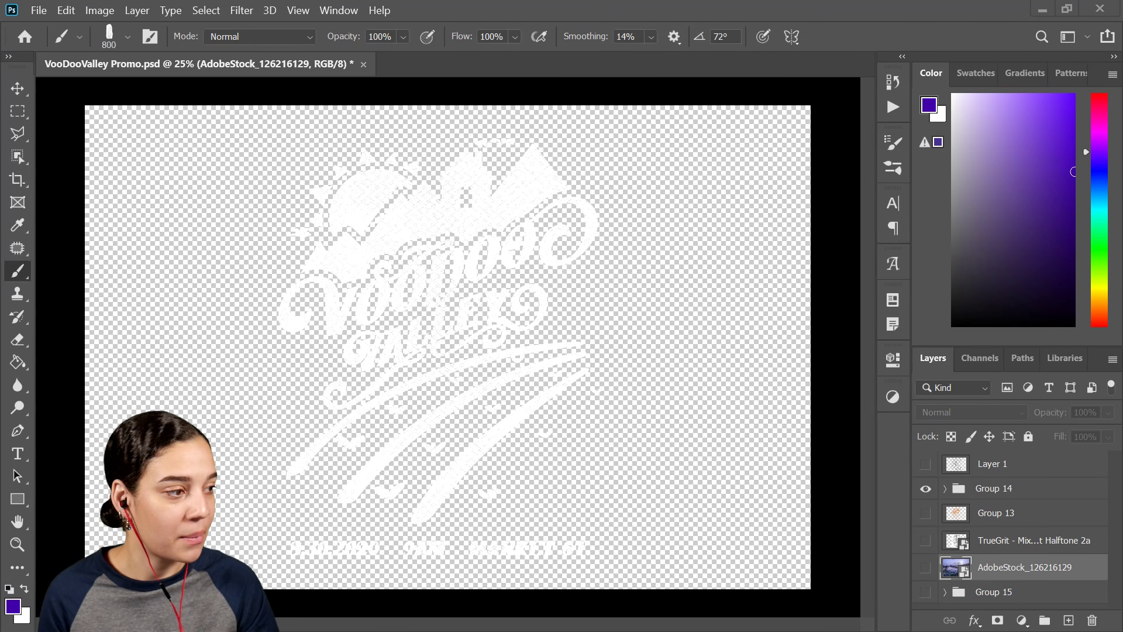
# Step: Switch to Photoshop and open VooDooValley Promo.jpg in its own document
pyautogui.moveTo(437, 2); pyautogui.dragTo(496, 83)
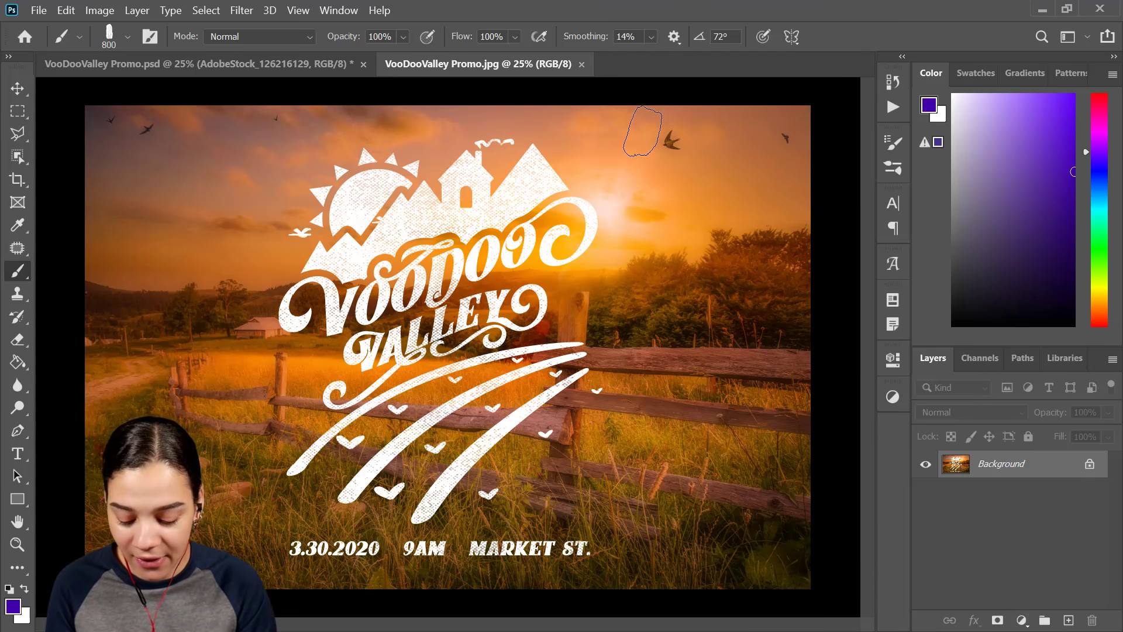
# Step: Try to resize the promo JPG to a width of 8 inches
pyautogui.hotkey('alt', 'i')
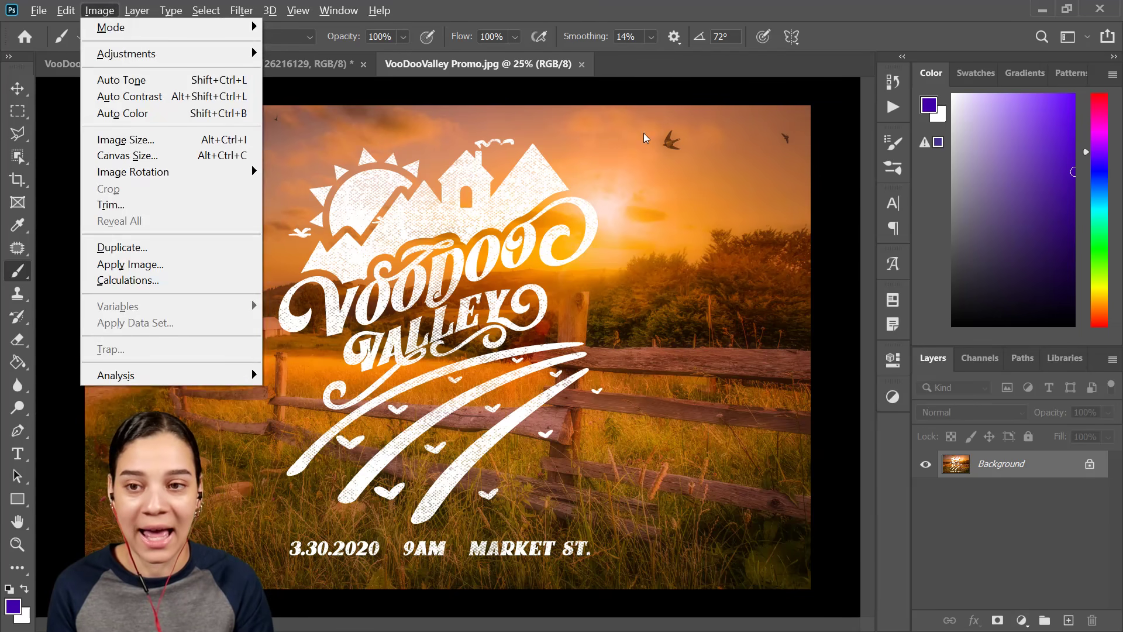
pyautogui.click(701, 237)
pyautogui.click(702, 244)
pyautogui.hotkey('ctrl', 'alt', 'i')
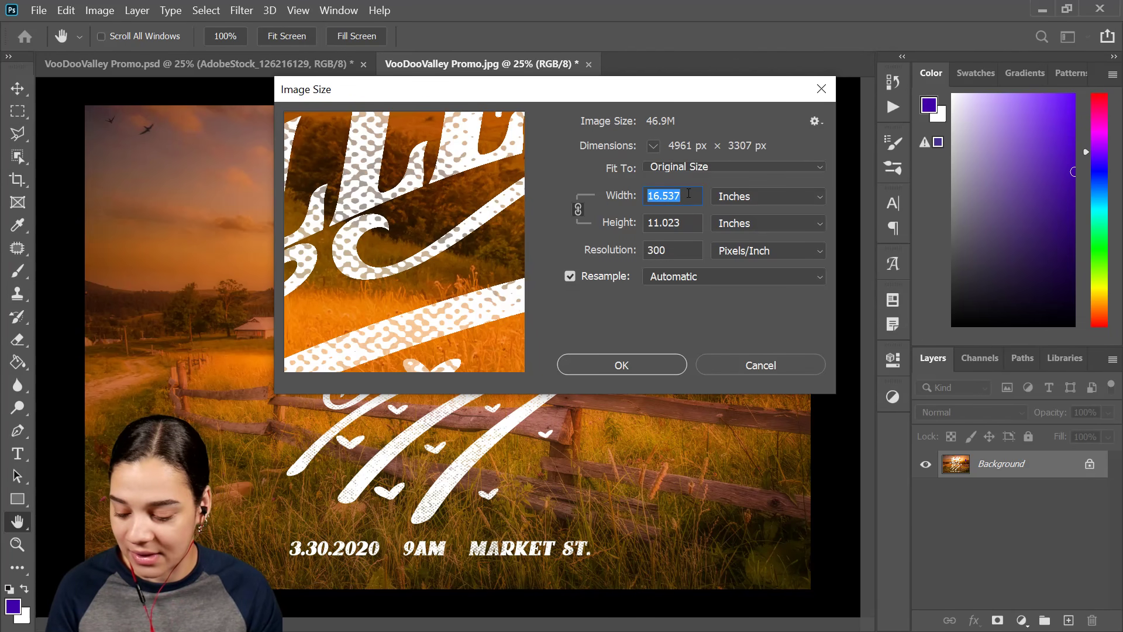
pyautogui.write('8')
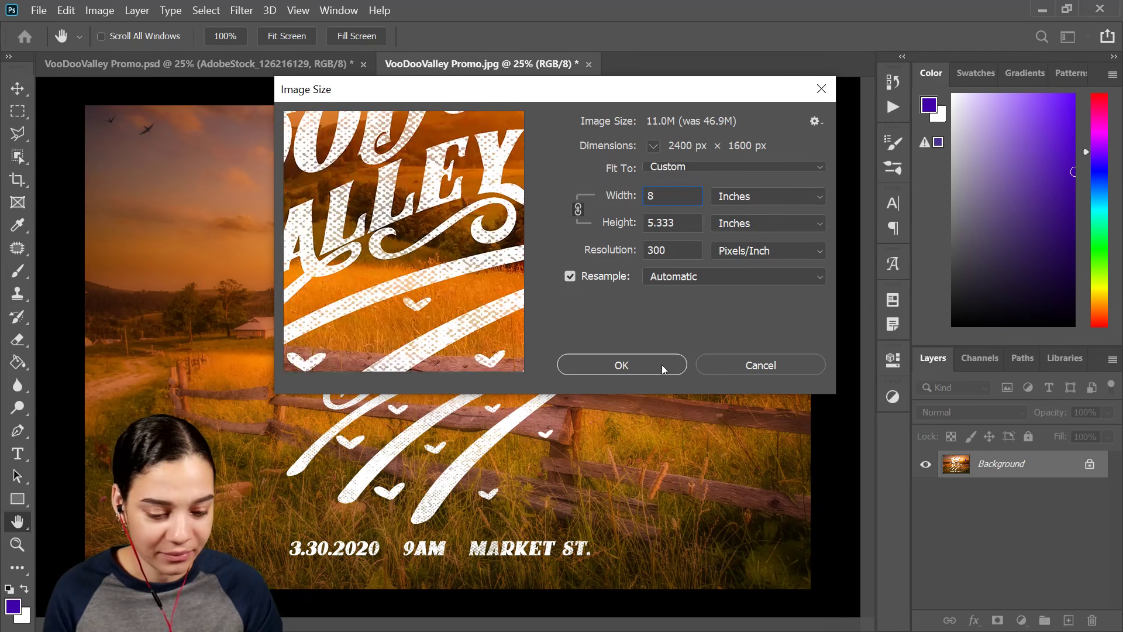
pyautogui.click(640, 370)
pyautogui.press('b')
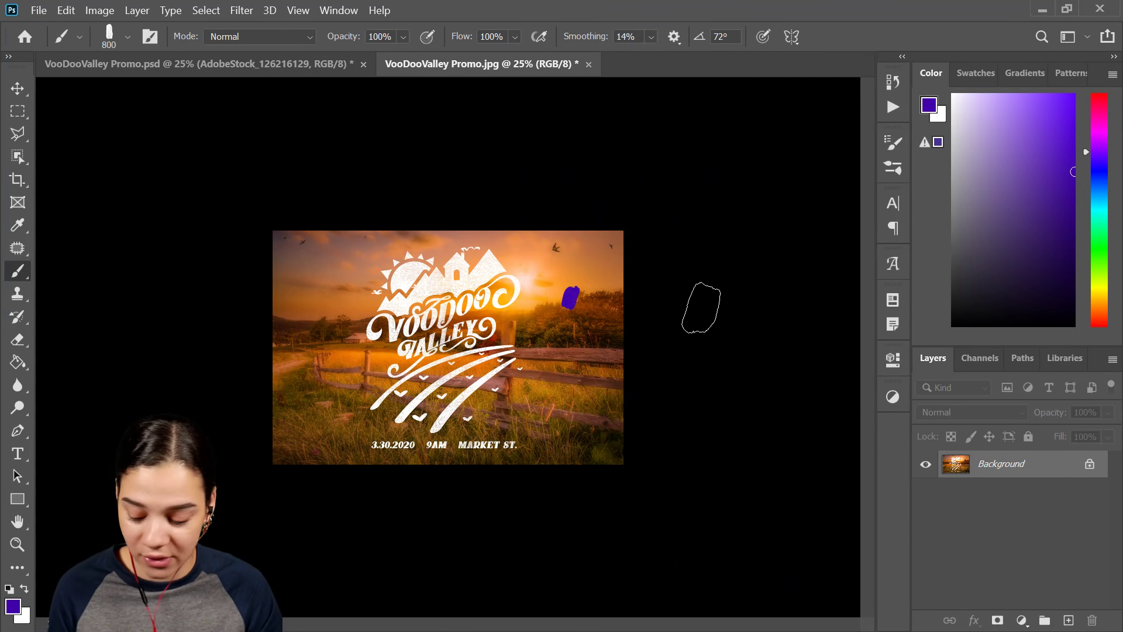
pyautogui.hotkey('ctrl', '0')
pyautogui.hotkey('ctrl', 'z')
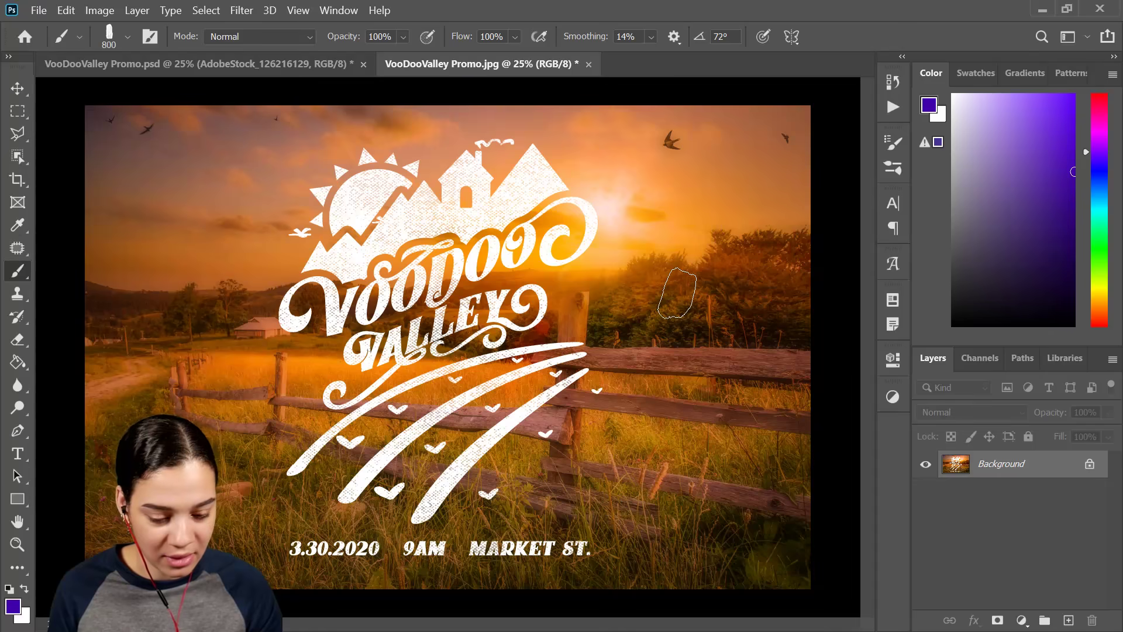
# Step: Resize VooDooValley Promo.jpg to 8 inches wide at 300 pixels/inch and save the file
pyautogui.hotkey('ctrl', 'alt', 'i')
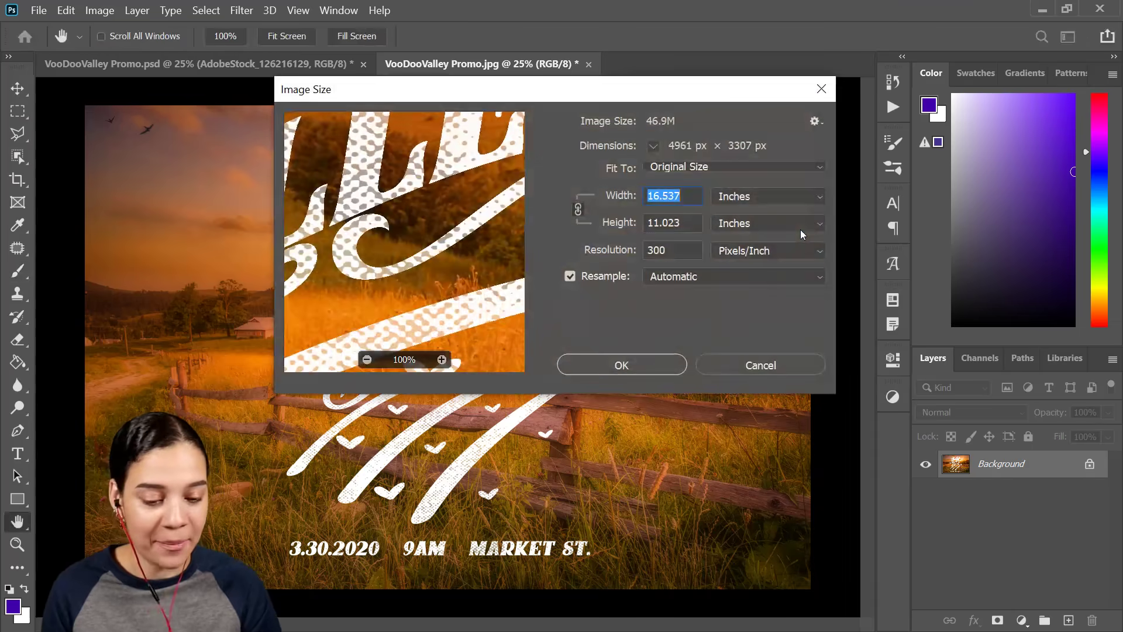
pyautogui.write('6')
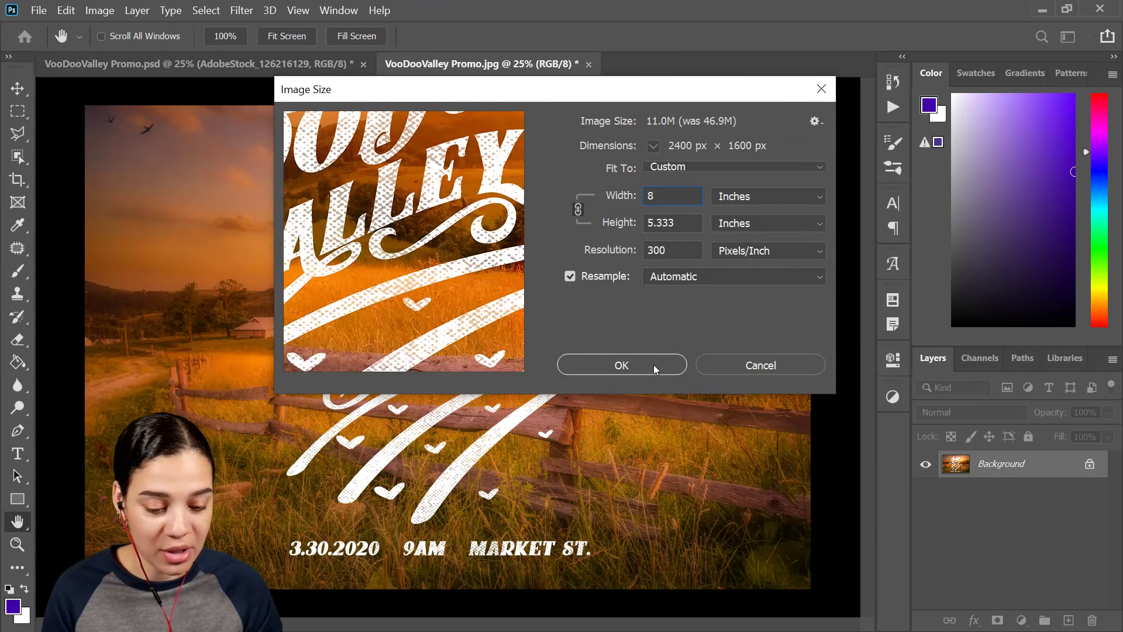
pyautogui.click(651, 363)
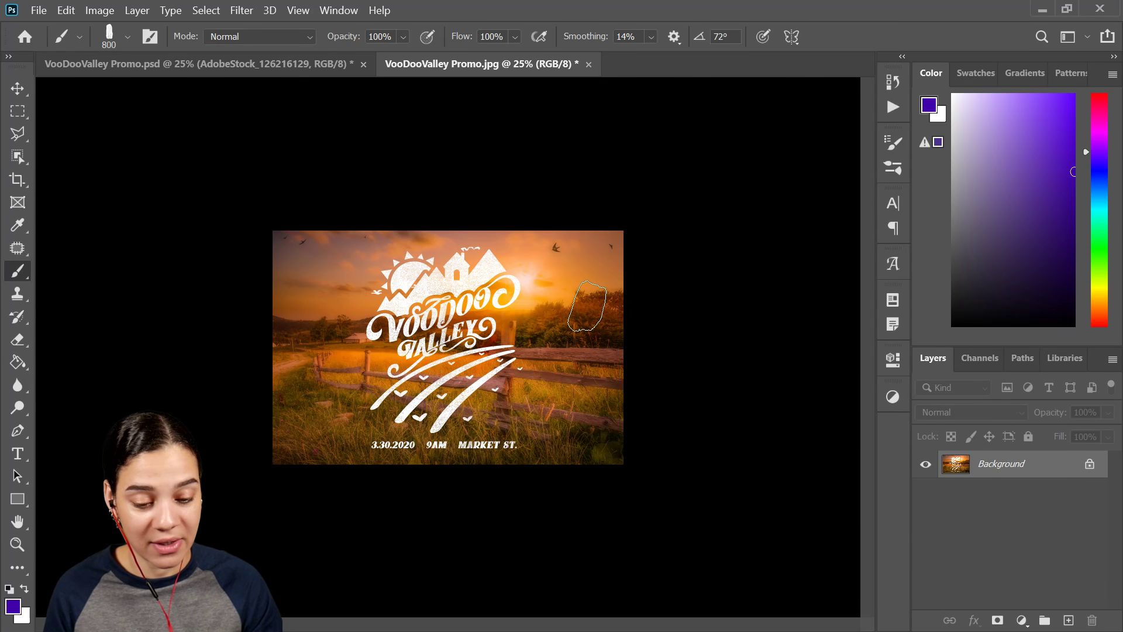
pyautogui.hotkey('ctrl', 's')
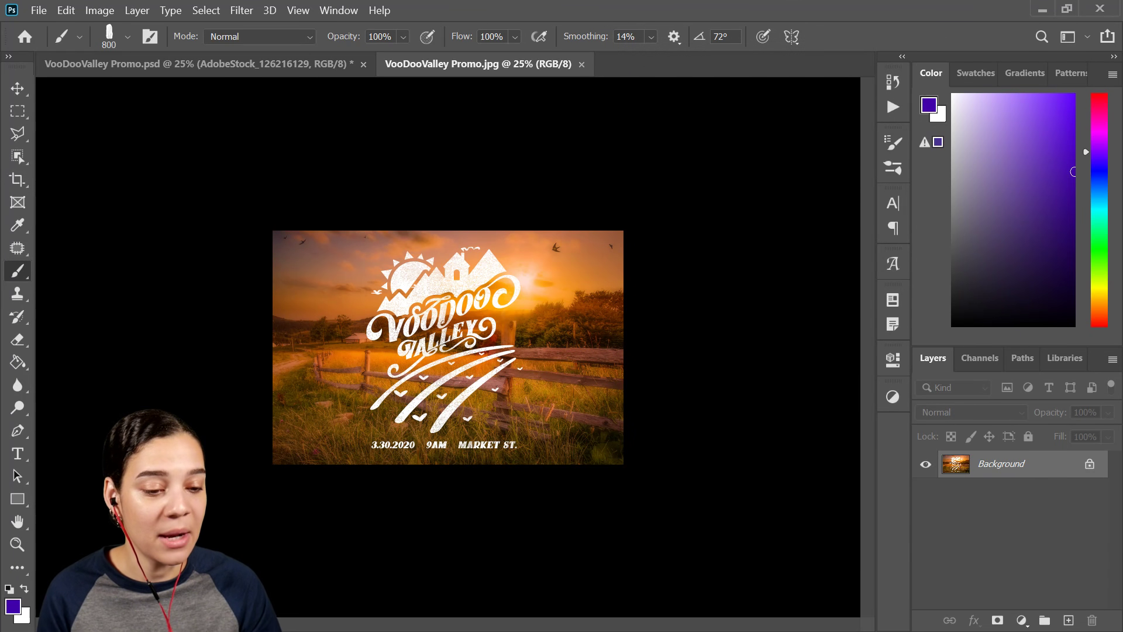
# Step: Switch to Discord, post VooDooValley Promo.jpg with the comment "Here is my entry for Challenge 2!" and view the posted image enlarged
pyautogui.hotkey('alt', 'Tab')
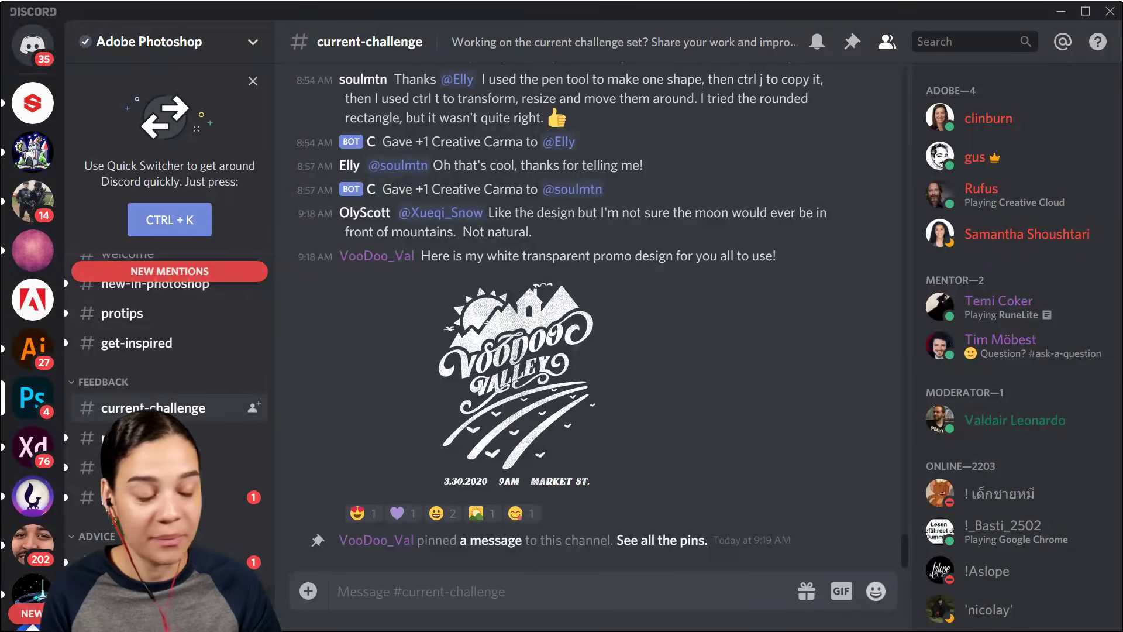
pyautogui.moveTo(715, 221); pyautogui.dragTo(669, 375)
pyautogui.write('Here is my entry for Challenge 2!')
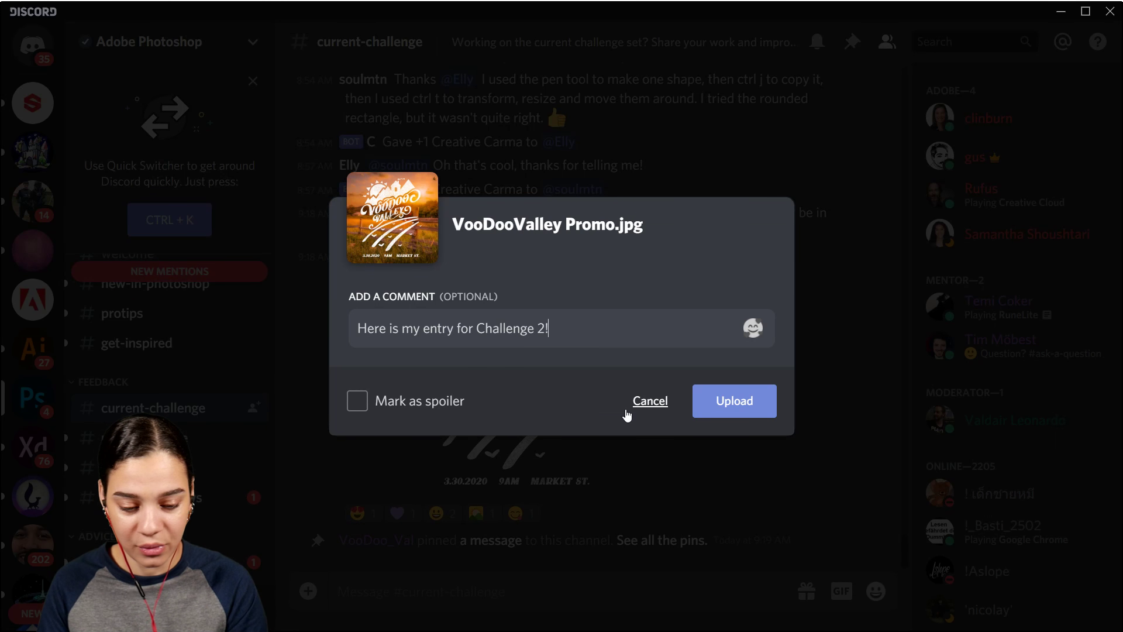
pyautogui.click(738, 401)
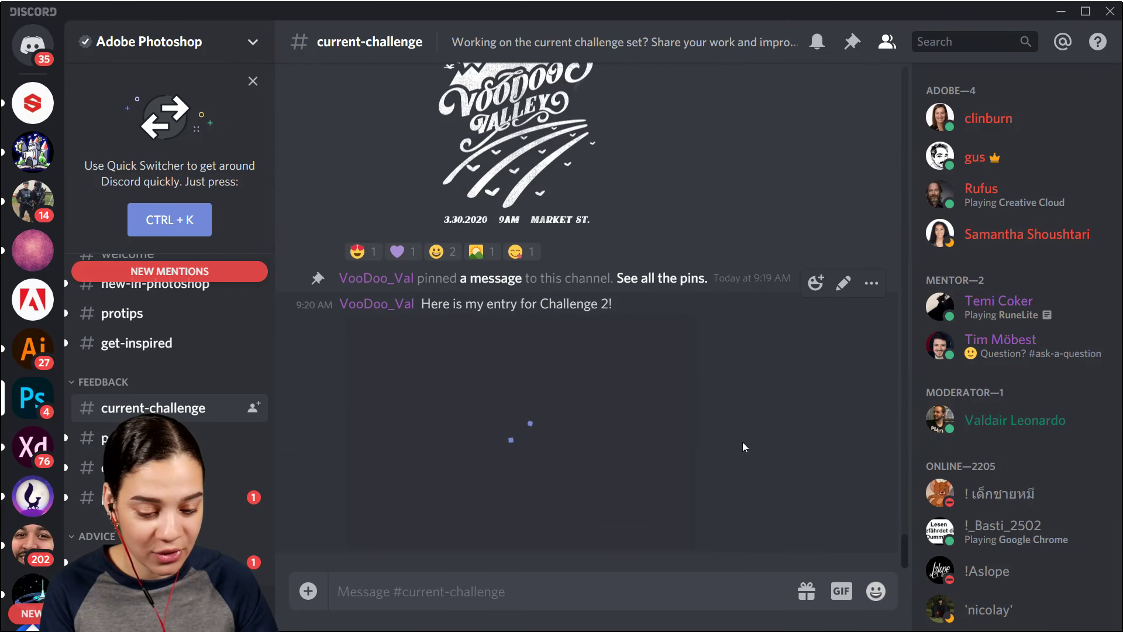
pyautogui.click(563, 458)
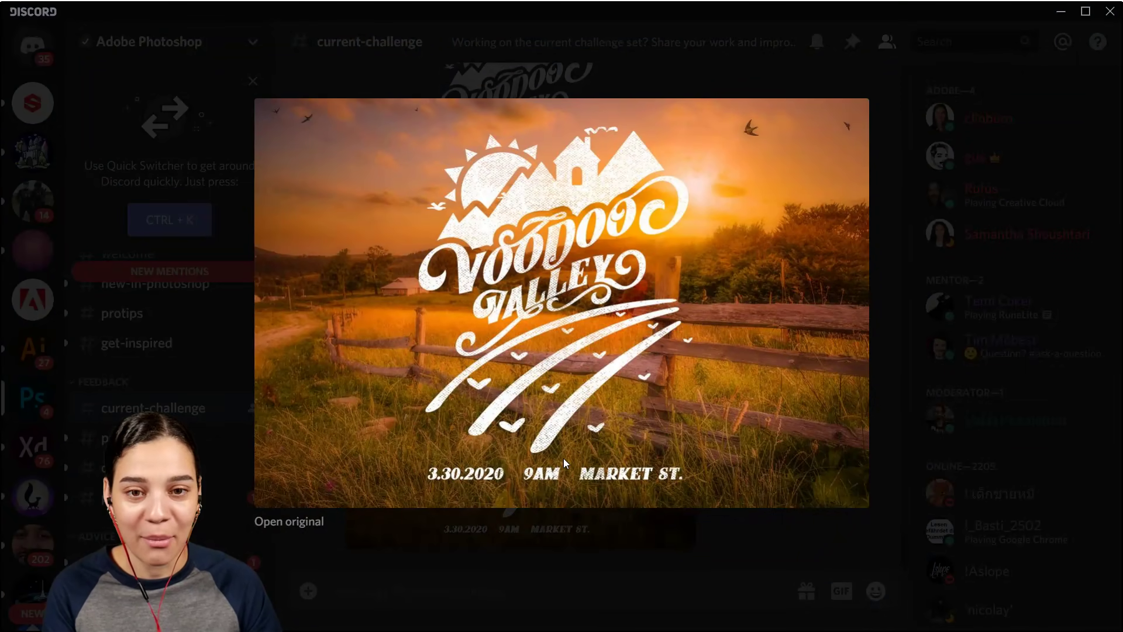
pyautogui.click(212, 203)
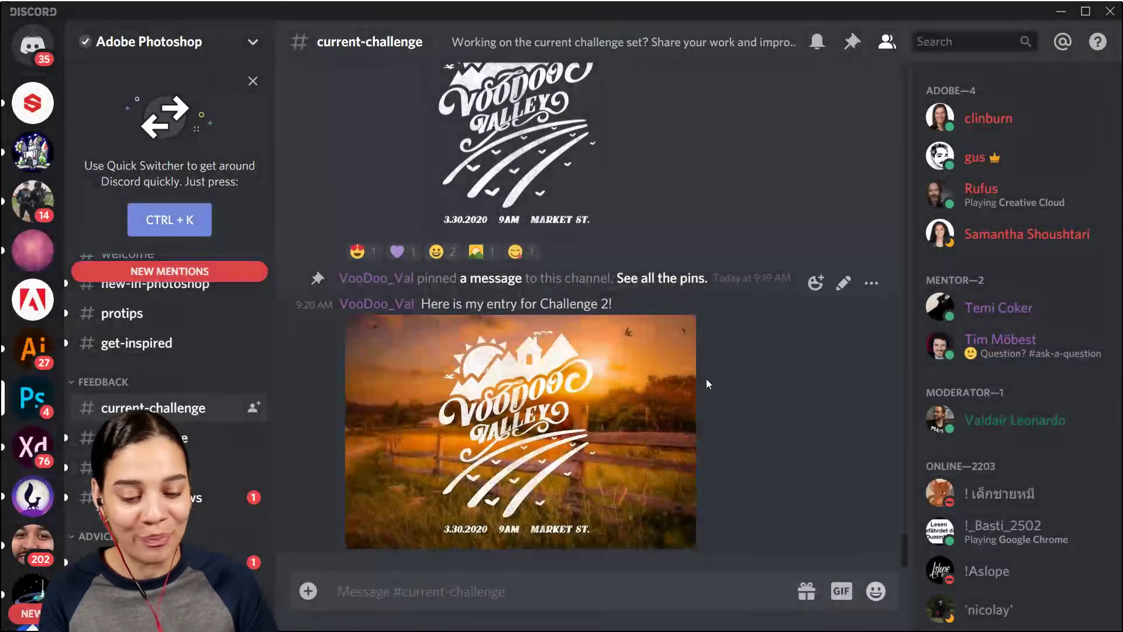
# Step: Skim the earlier community entries in the current-challenge channel and return to the posted promo image
pyautogui.scroll(5, 717, 372)
pyautogui.scroll(-2, 717, 371)
pyautogui.scroll(12, 697, 348)
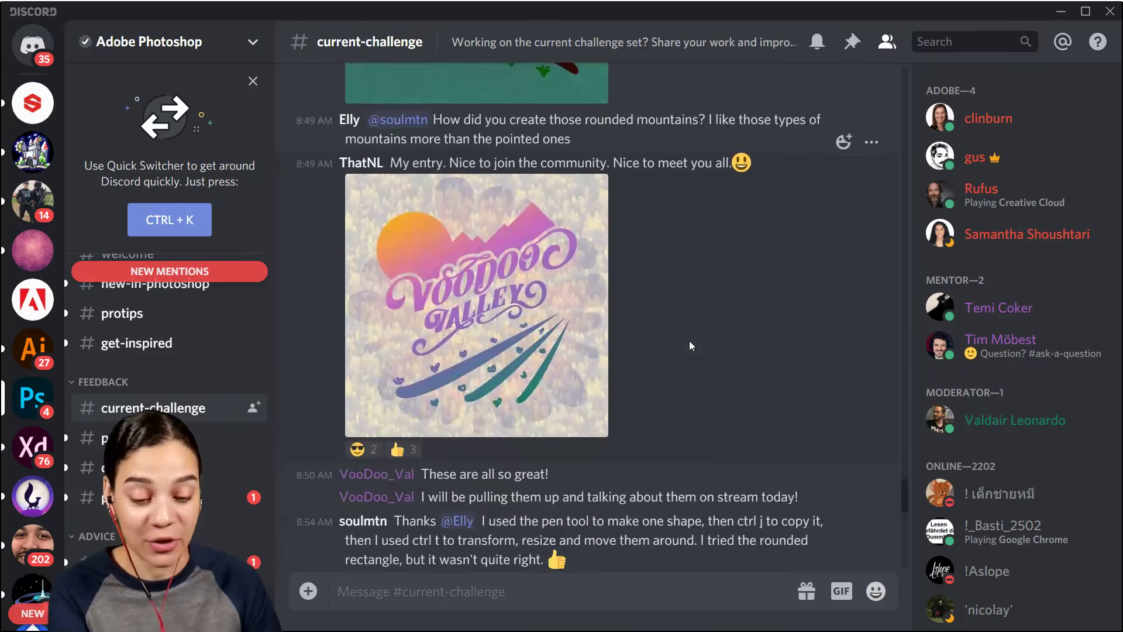
pyautogui.scroll(15, 691, 346)
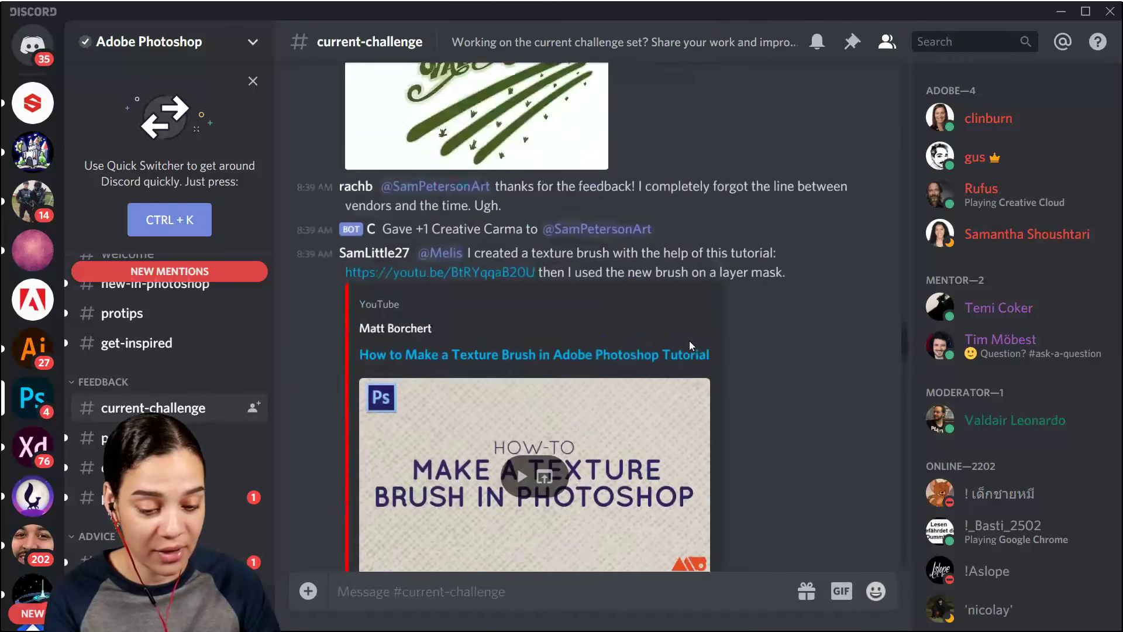
pyautogui.scroll(-4, 688, 344)
pyautogui.scroll(-10, 688, 344)
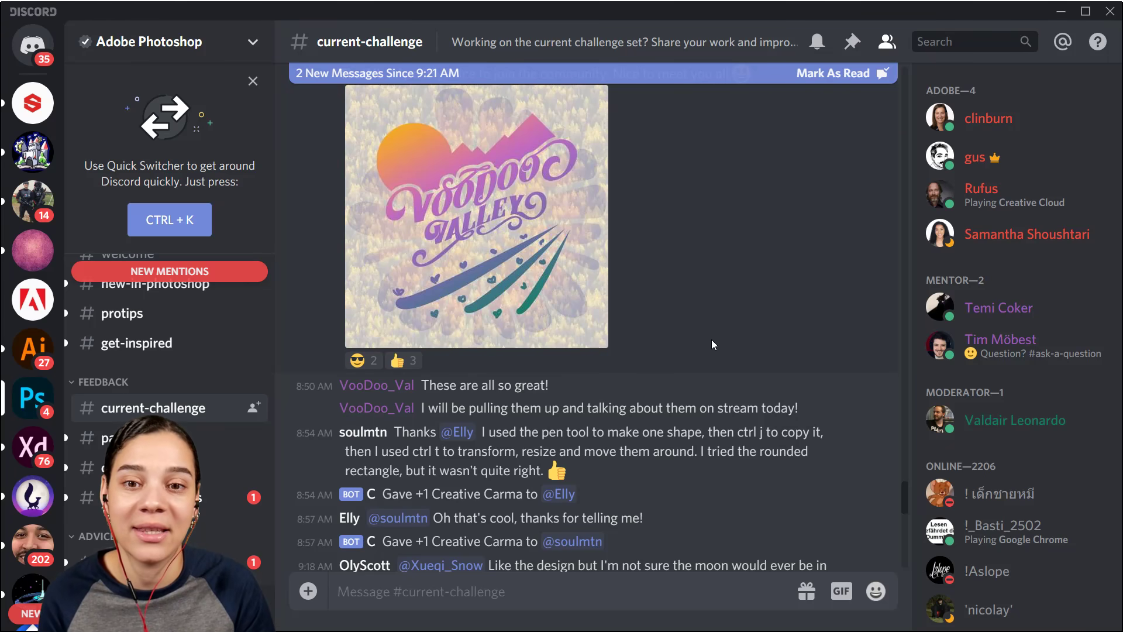
pyautogui.scroll(-10, 566, 372)
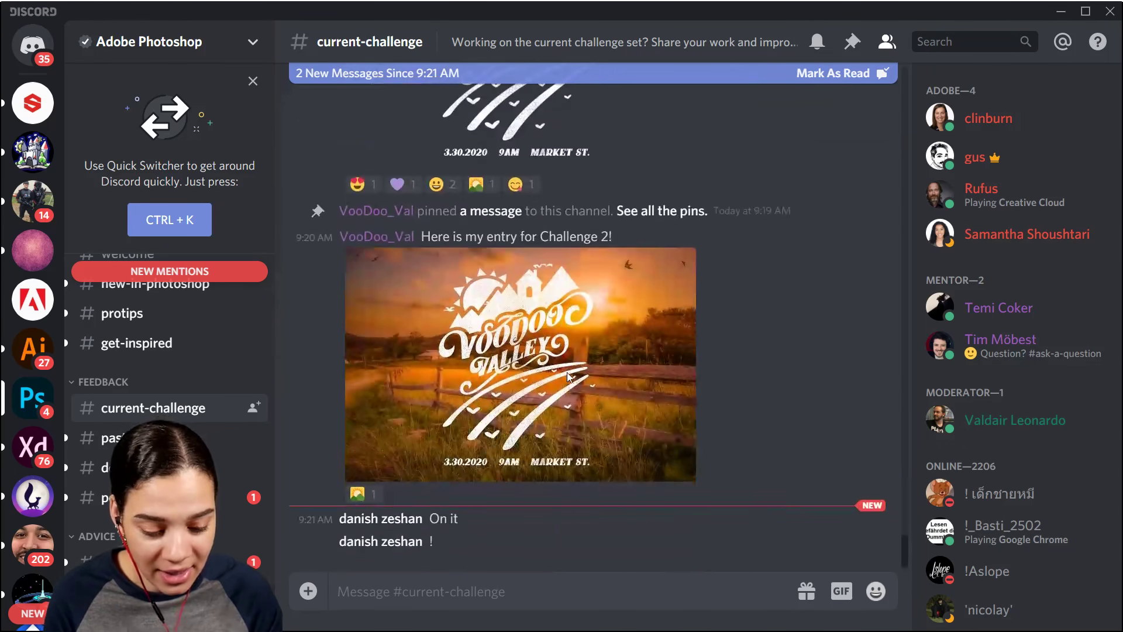
# Step: Find the VooDoo Valley entry with the dark crescent moon and red pagodas and examine it enlarged
pyautogui.scroll(15, 620, 399)
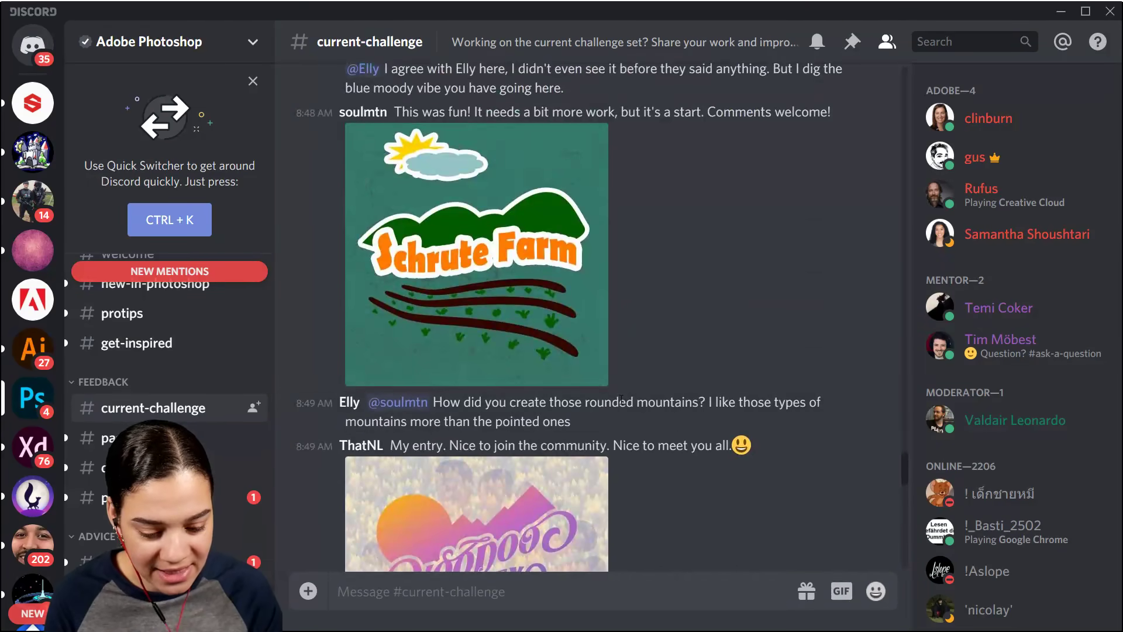
pyautogui.scroll(-3, 621, 403)
pyautogui.scroll(6, 620, 399)
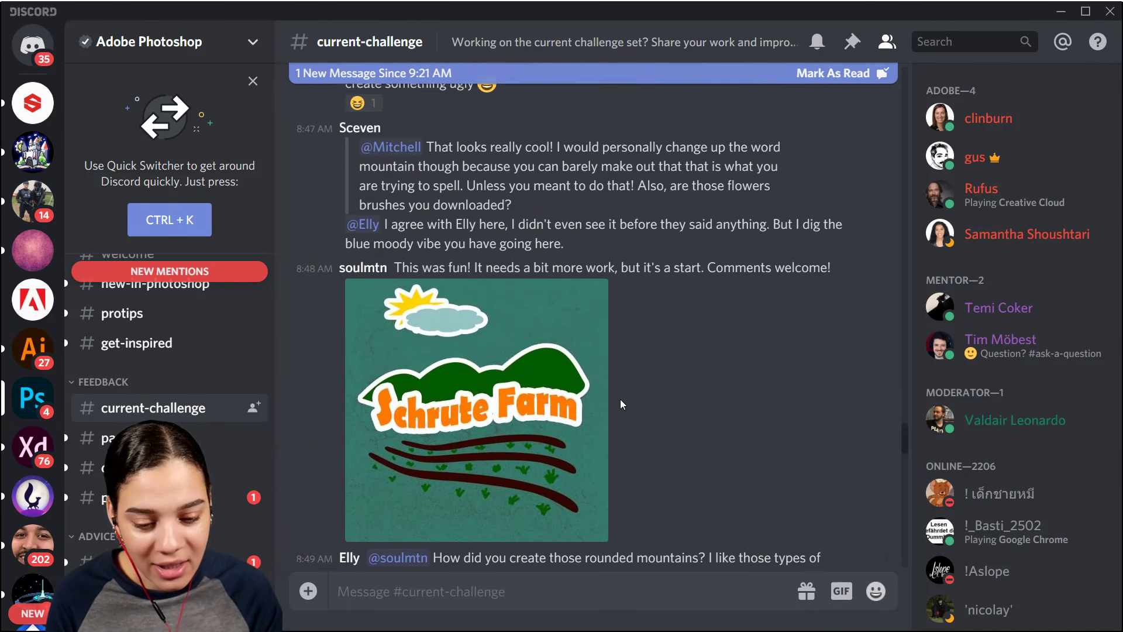
pyautogui.scroll(8, 671, 429)
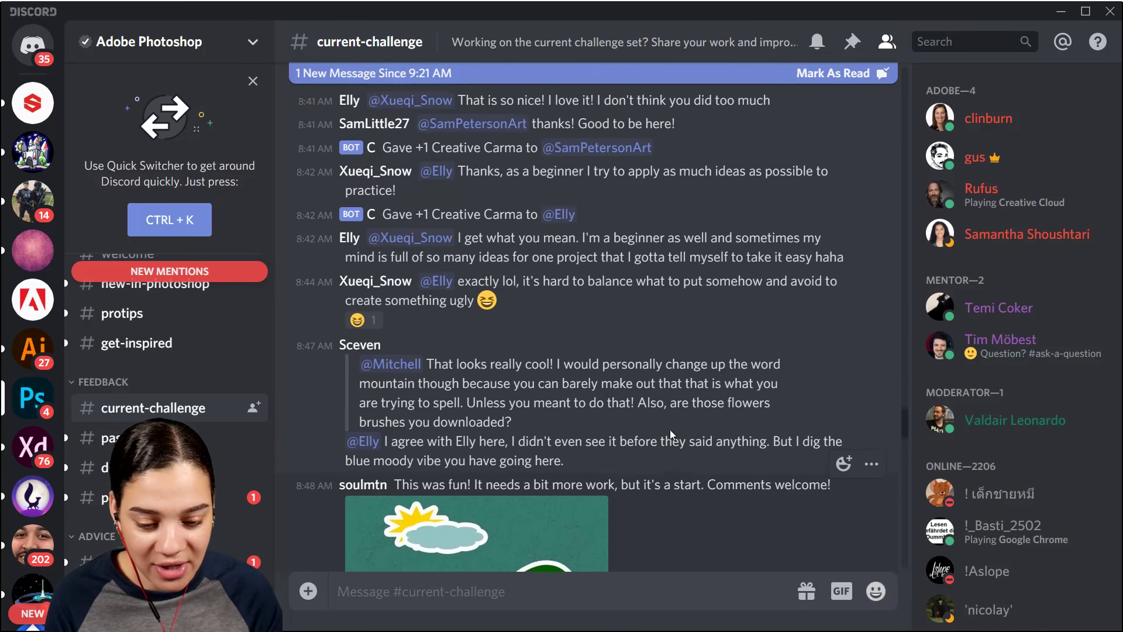
pyautogui.scroll(8, 670, 430)
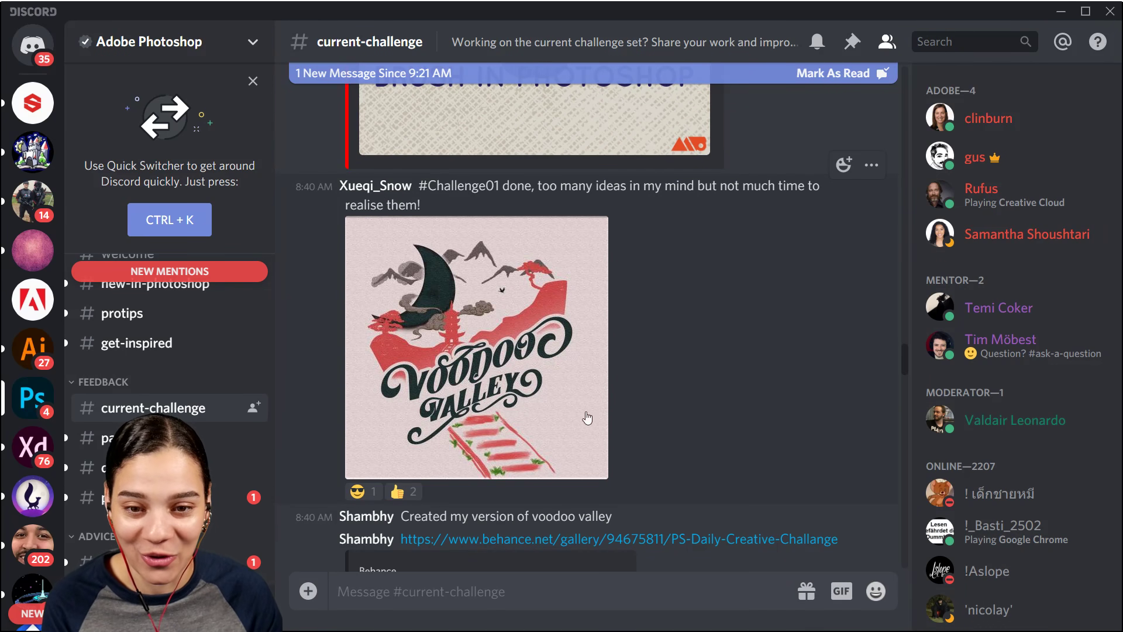
pyautogui.click(494, 377)
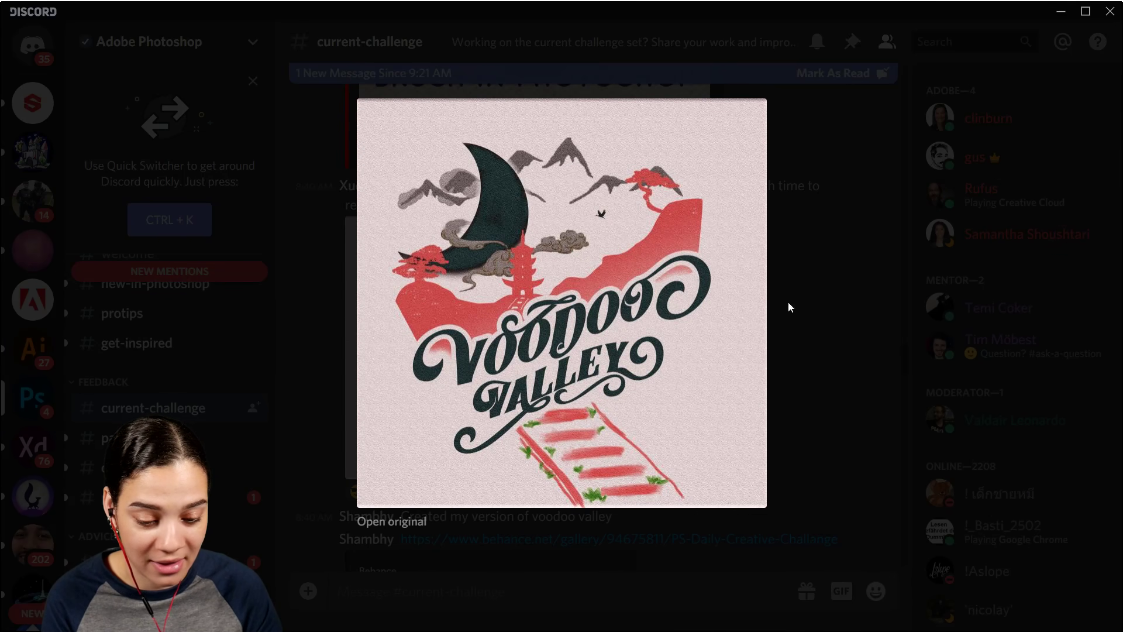
pyautogui.click(819, 313)
# Step: Go back through older posts to the Daisy's Sunflower Field poster and examine it enlarged
pyautogui.scroll(5, 743, 338)
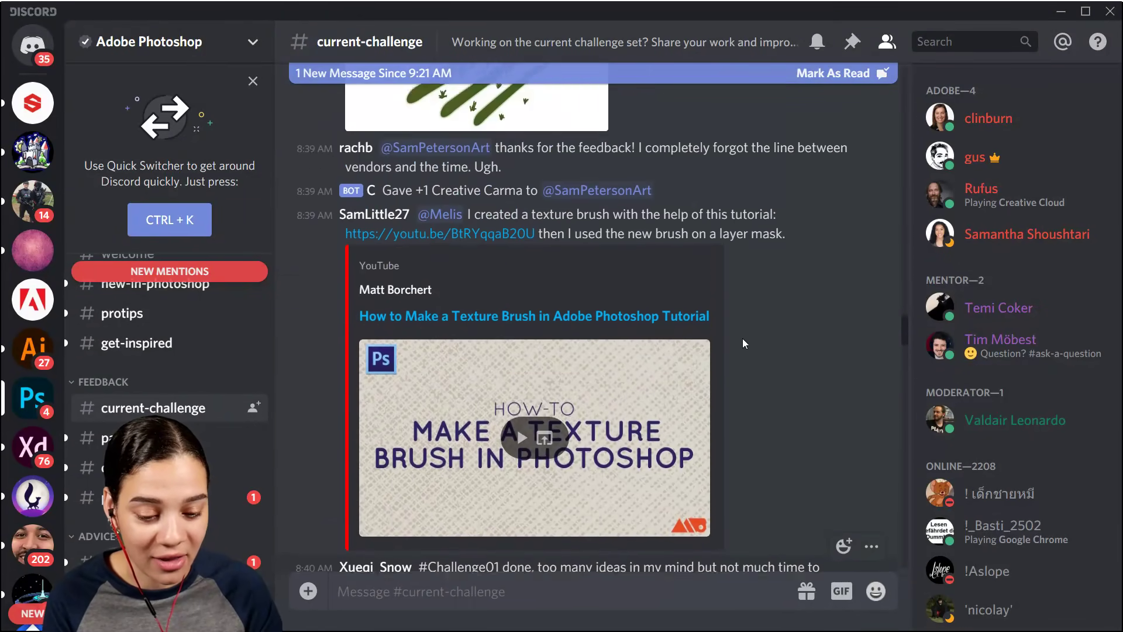
pyautogui.scroll(8, 745, 342)
pyautogui.scroll(10, 436, 421)
pyautogui.scroll(10, 552, 416)
pyautogui.scroll(12, 546, 408)
pyautogui.scroll(7, 549, 414)
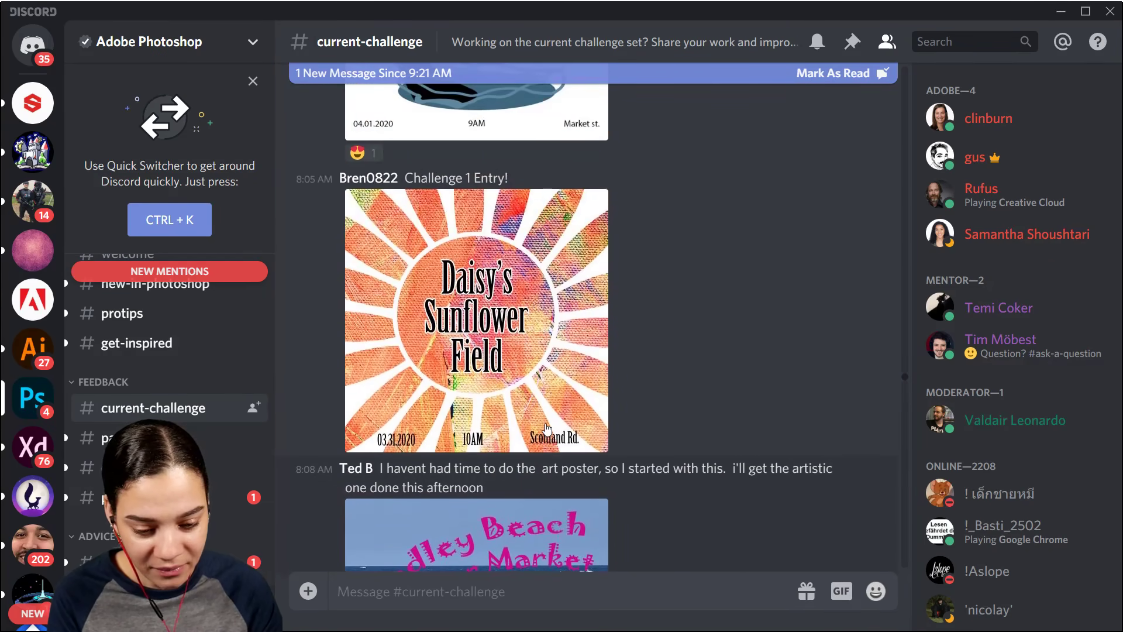
pyautogui.click(546, 428)
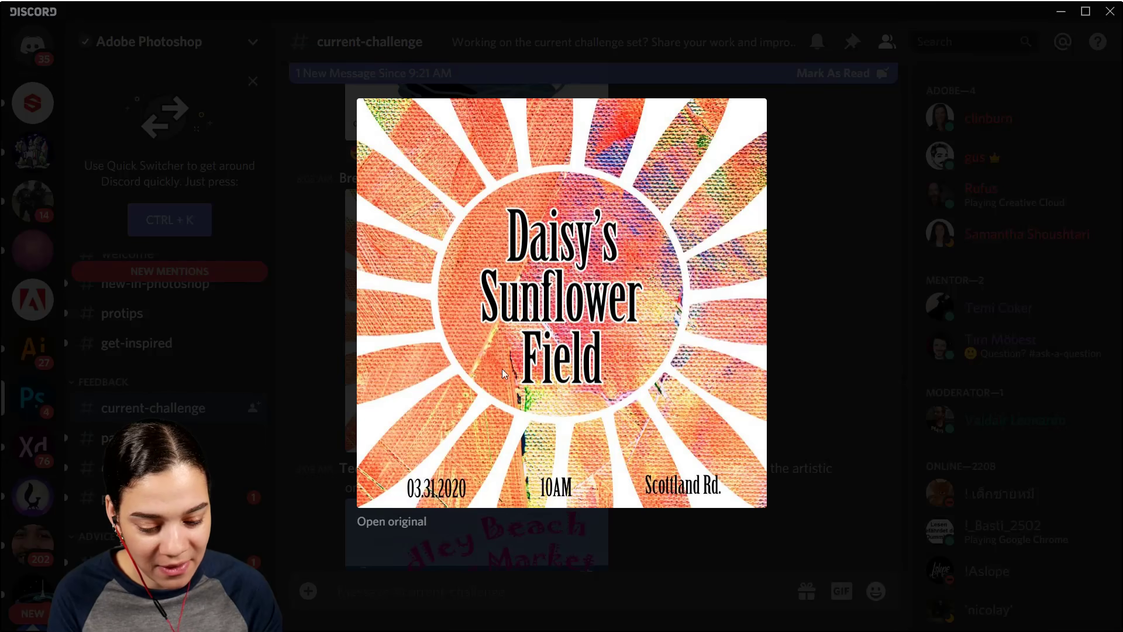
pyautogui.click(847, 310)
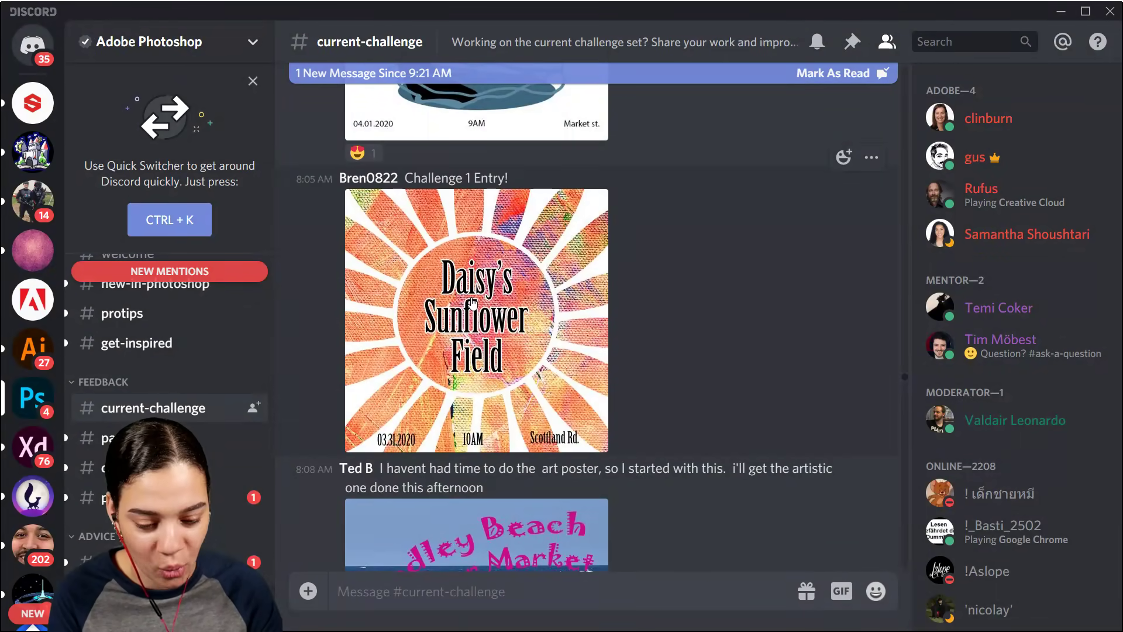
# Step: Examine the enlarged Voodoo valley entry with black mountains, pink sun and blue pool
pyautogui.scroll(5, 471, 302)
pyautogui.scroll(2, 471, 302)
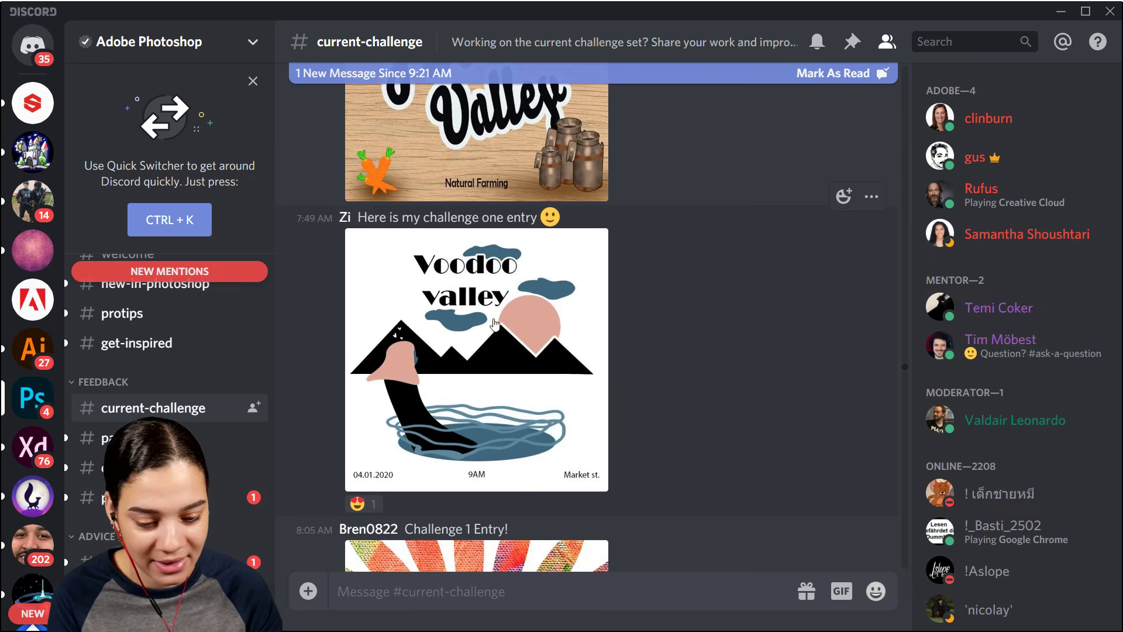
pyautogui.click(545, 371)
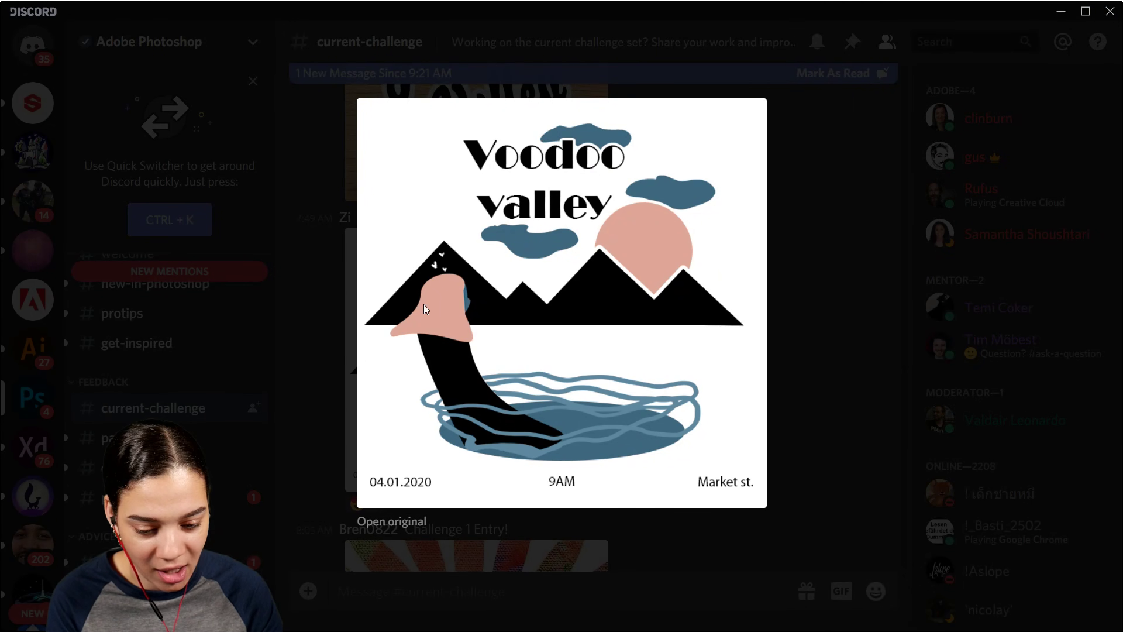
pyautogui.click(862, 233)
# Step: Review the older challenge entries from the Farmers Valley poster back to the yellow Night Valley poster
pyautogui.scroll(5, 672, 281)
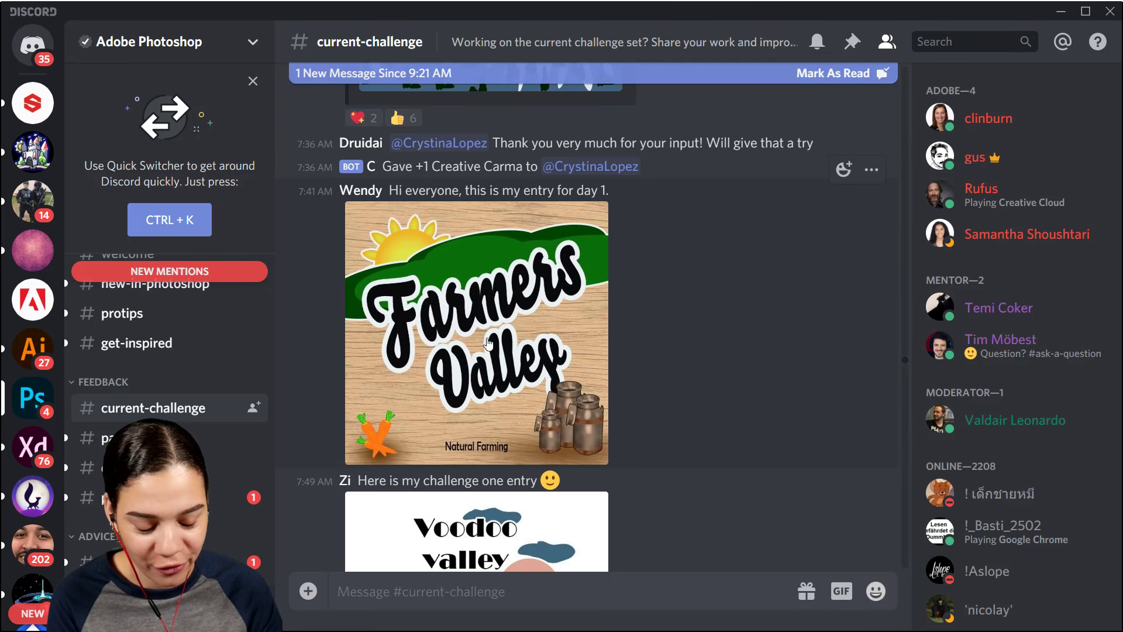
pyautogui.scroll(6, 572, 334)
pyautogui.scroll(7, 573, 329)
pyautogui.scroll(10, 615, 322)
pyautogui.scroll(12, 619, 331)
pyautogui.scroll(4, 609, 333)
pyautogui.scroll(10, 535, 420)
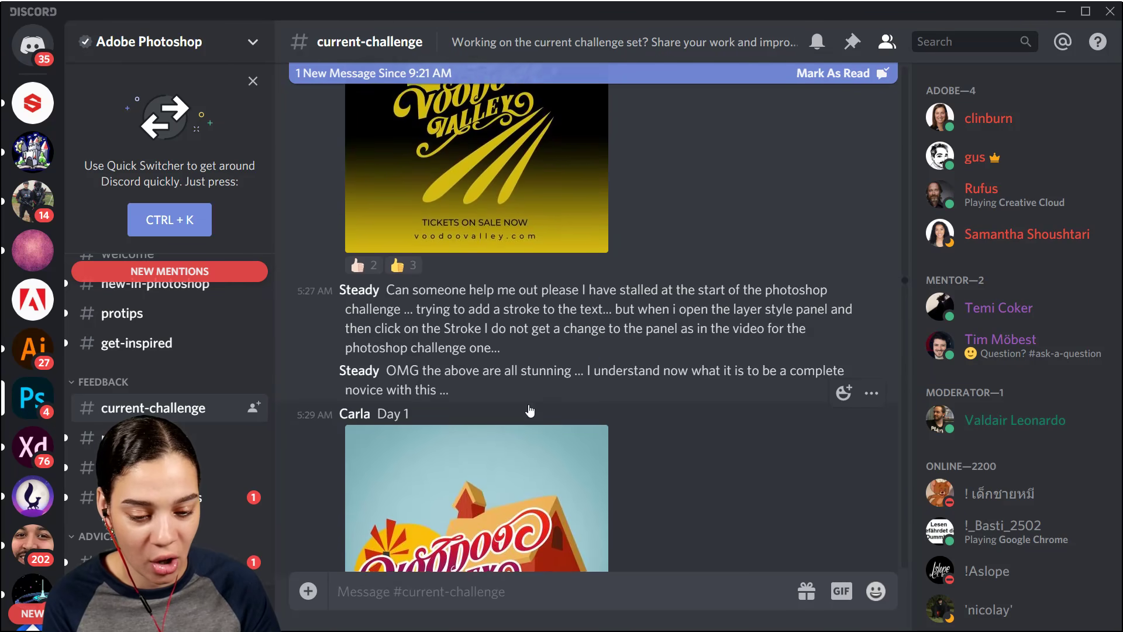
pyautogui.scroll(6, 536, 420)
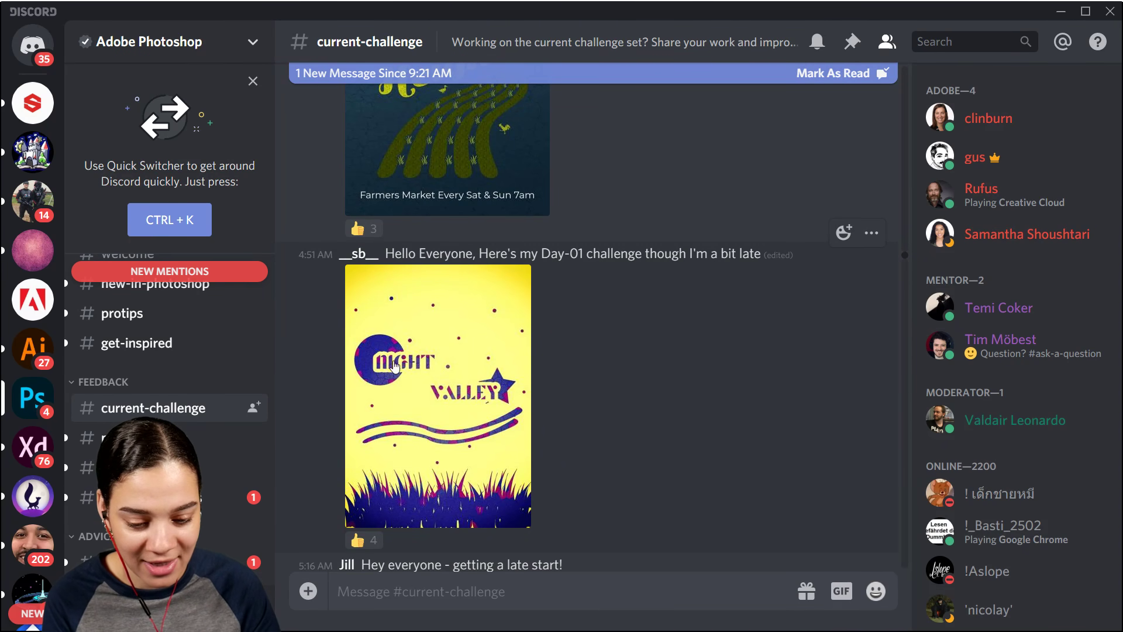
# Step: Find the Winter Heights farmers market poster and examine its artwork enlarged
pyautogui.scroll(5, 553, 410)
pyautogui.scroll(3, 551, 420)
pyautogui.scroll(-3, 552, 420)
pyautogui.click(492, 347)
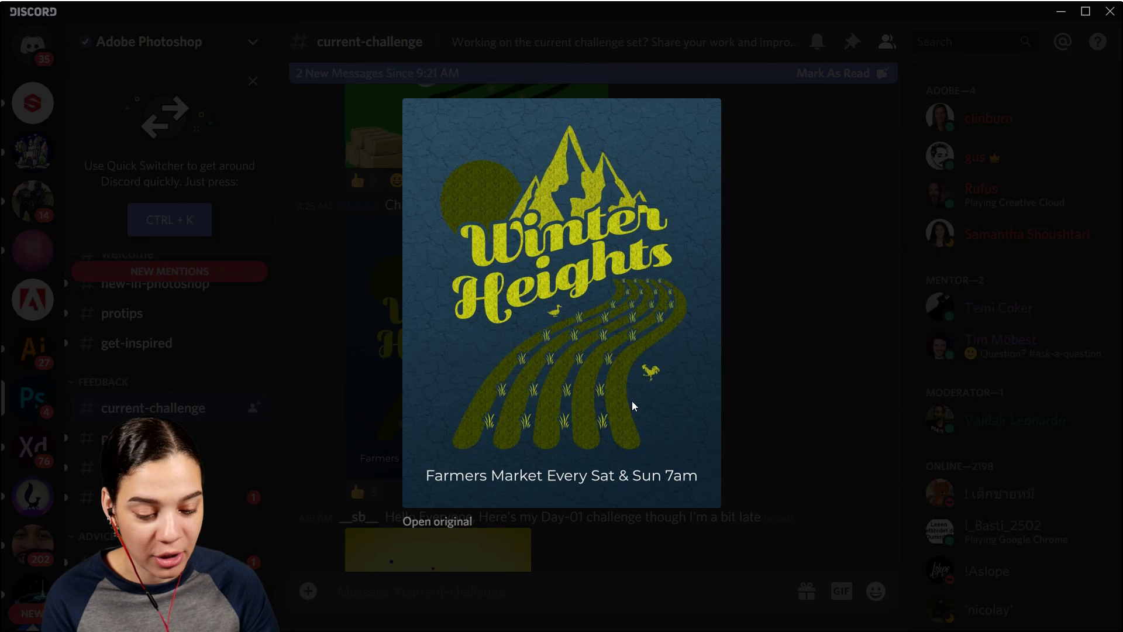
pyautogui.click(802, 331)
# Step: Find the orange Voo Doo Valley entry with the winding white path and examine it enlarged
pyautogui.scroll(4, 743, 327)
pyautogui.scroll(2, 733, 317)
pyautogui.scroll(5, 734, 317)
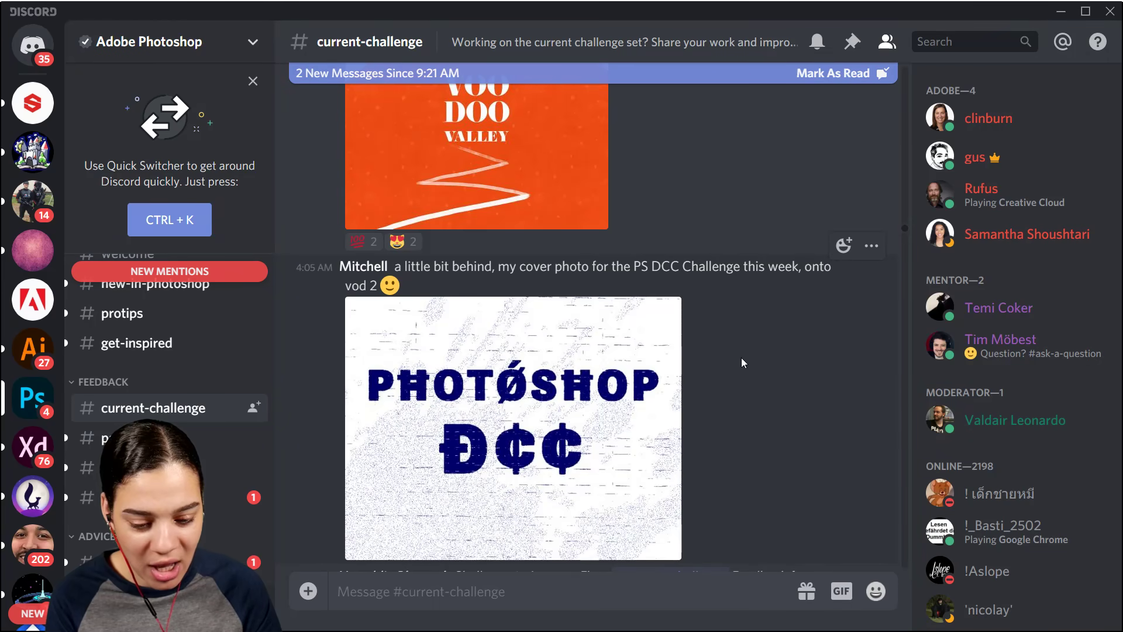
pyautogui.scroll(6, 743, 358)
pyautogui.scroll(-2, 518, 355)
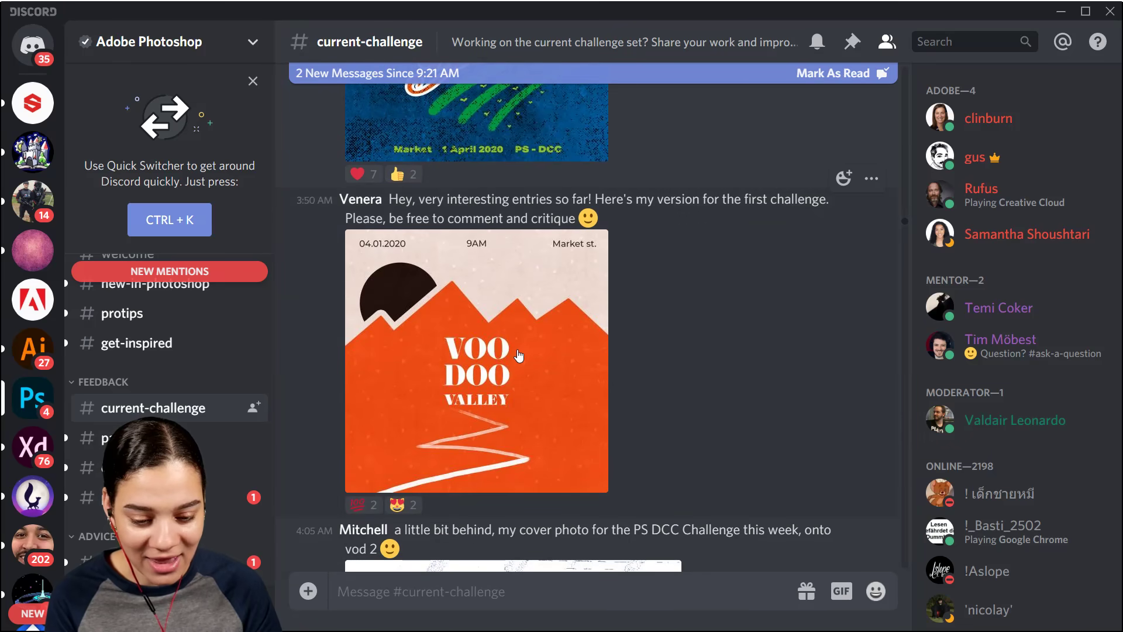
pyautogui.click(518, 355)
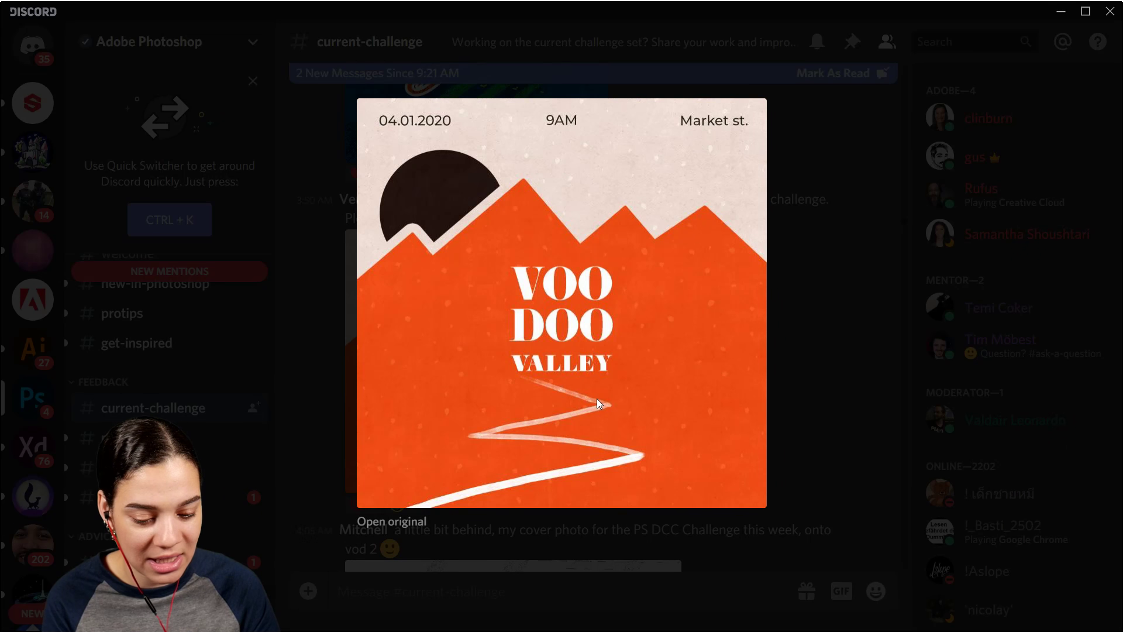
pyautogui.click(863, 252)
# Step: Examine the enlarged blue VooDoo Valley entry with the radiant orange sun and farmhouse
pyautogui.scroll(5, 776, 271)
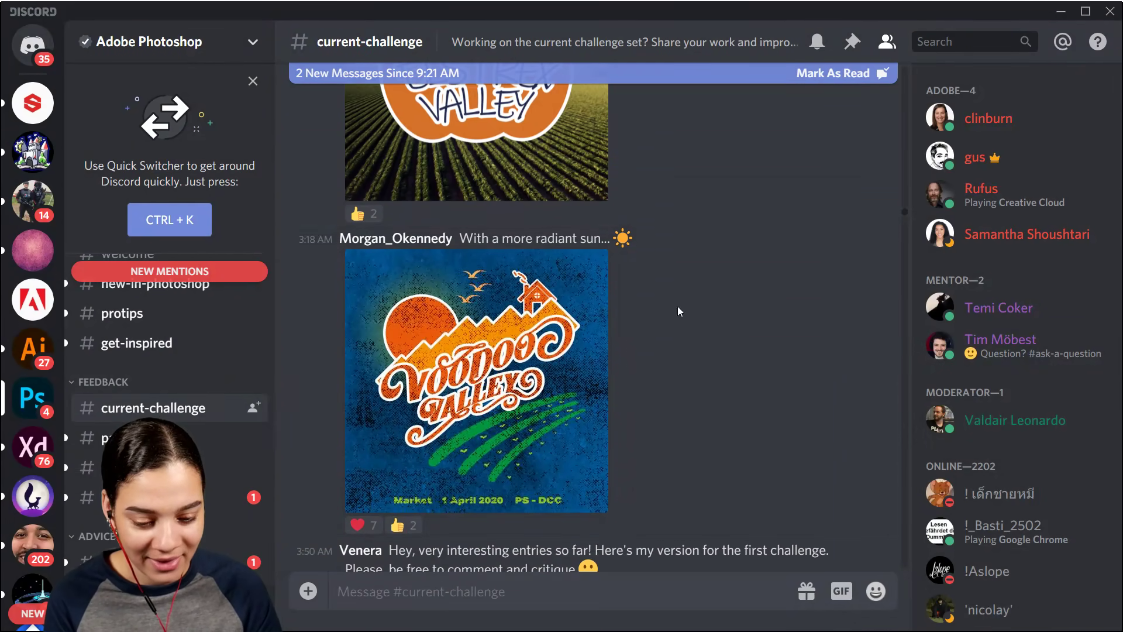
pyautogui.click(594, 269)
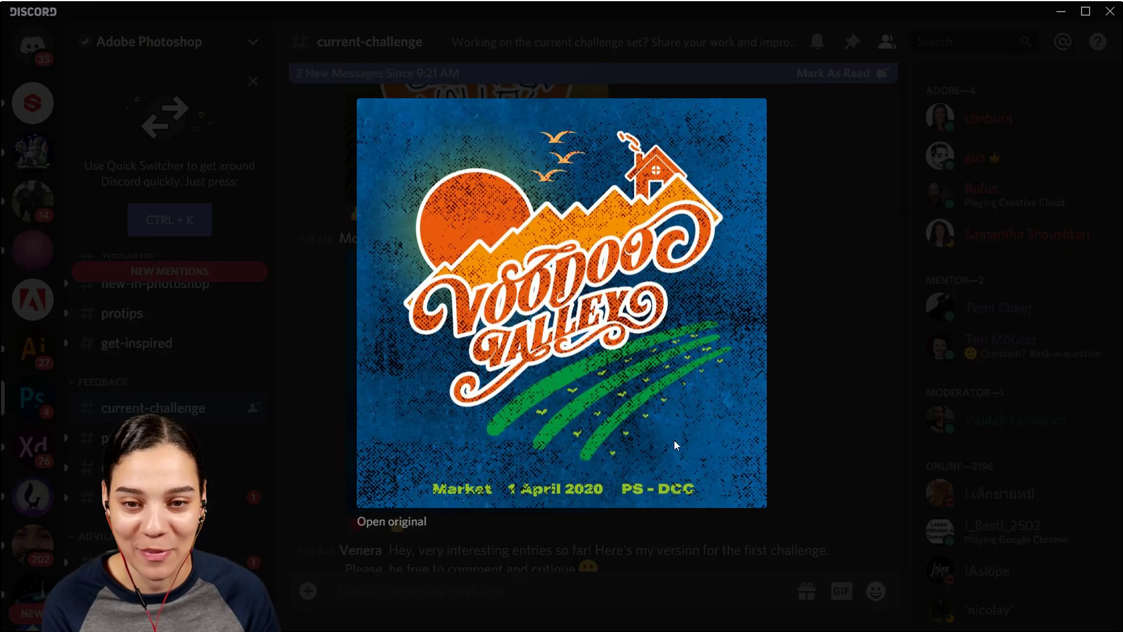
pyautogui.click(833, 264)
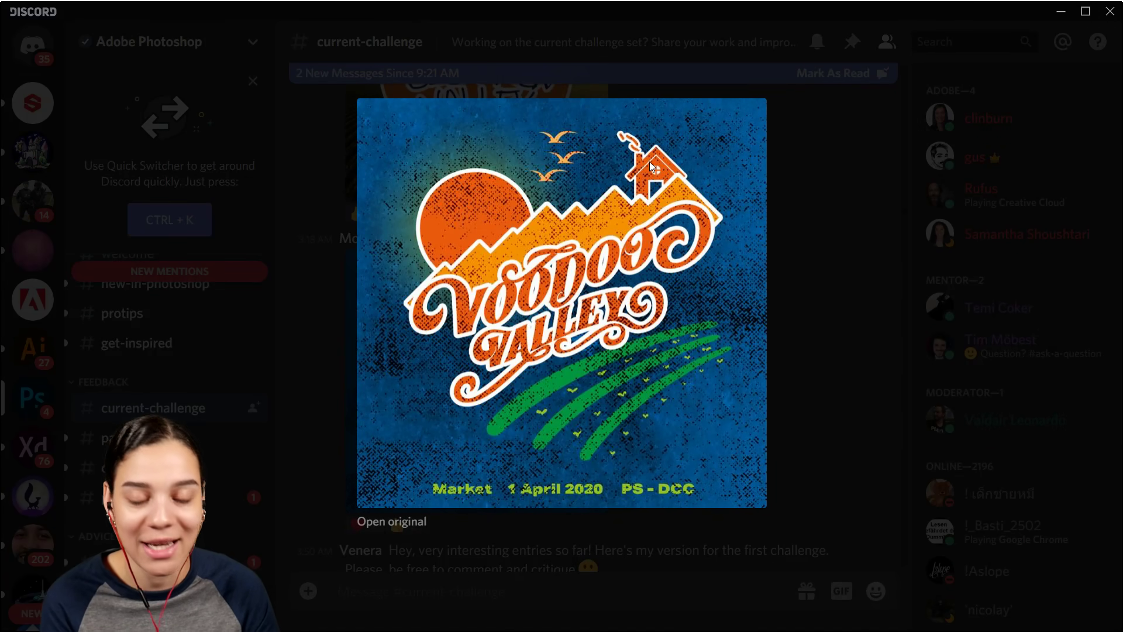
pyautogui.click(848, 269)
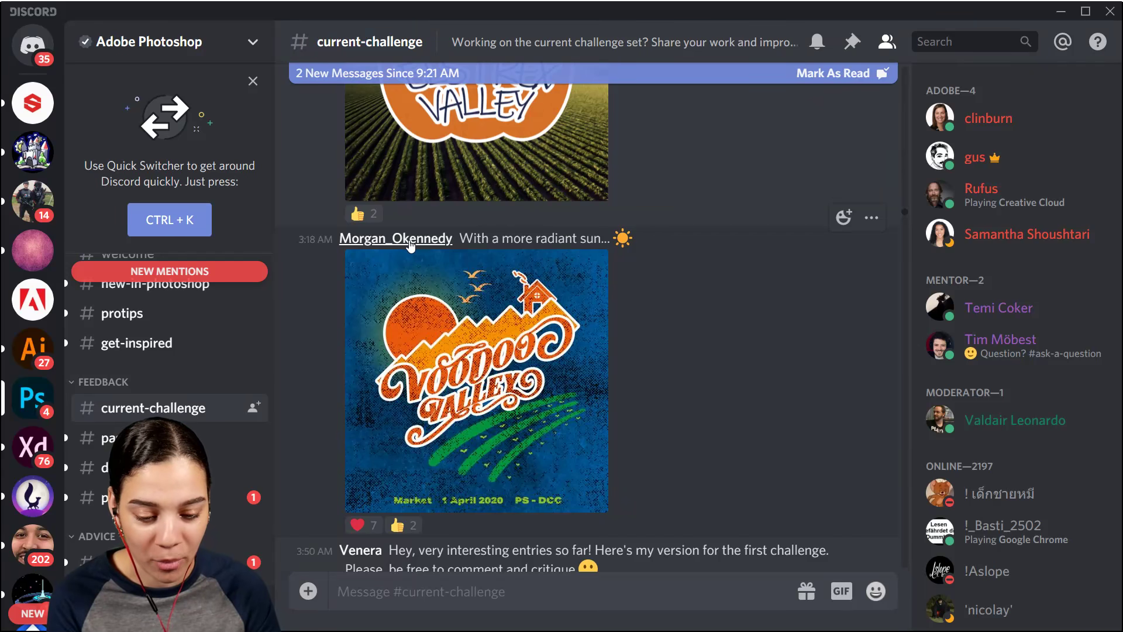
# Step: Look past the pumpkin logo entry to the yellow and green Green Acres design and examine it enlarged
pyautogui.scroll(5, 479, 287)
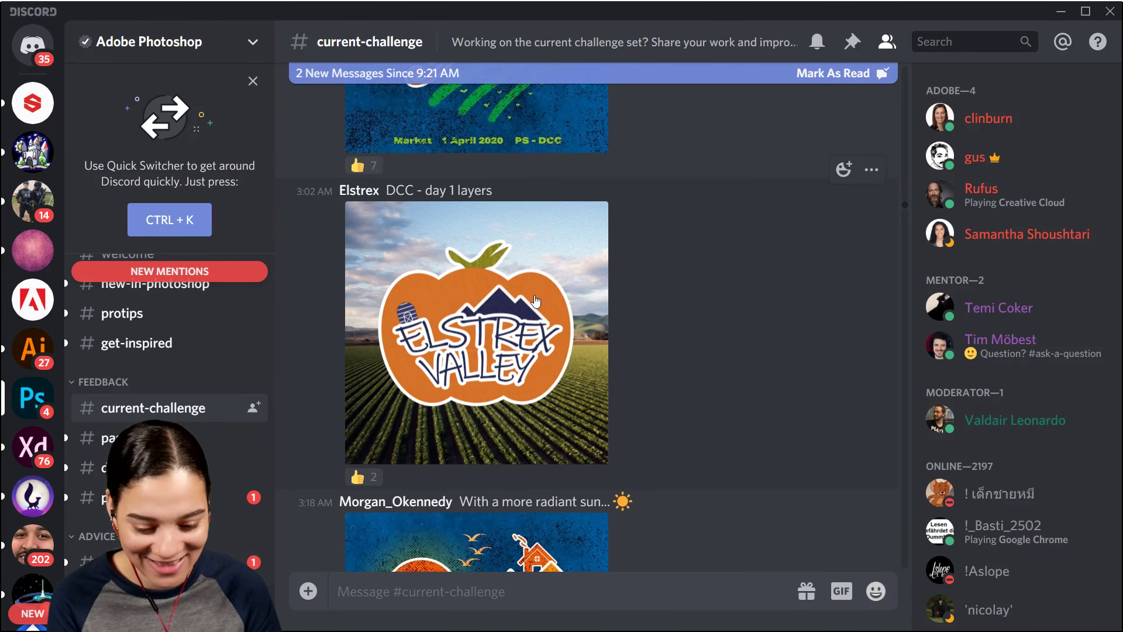
pyautogui.scroll(5, 520, 299)
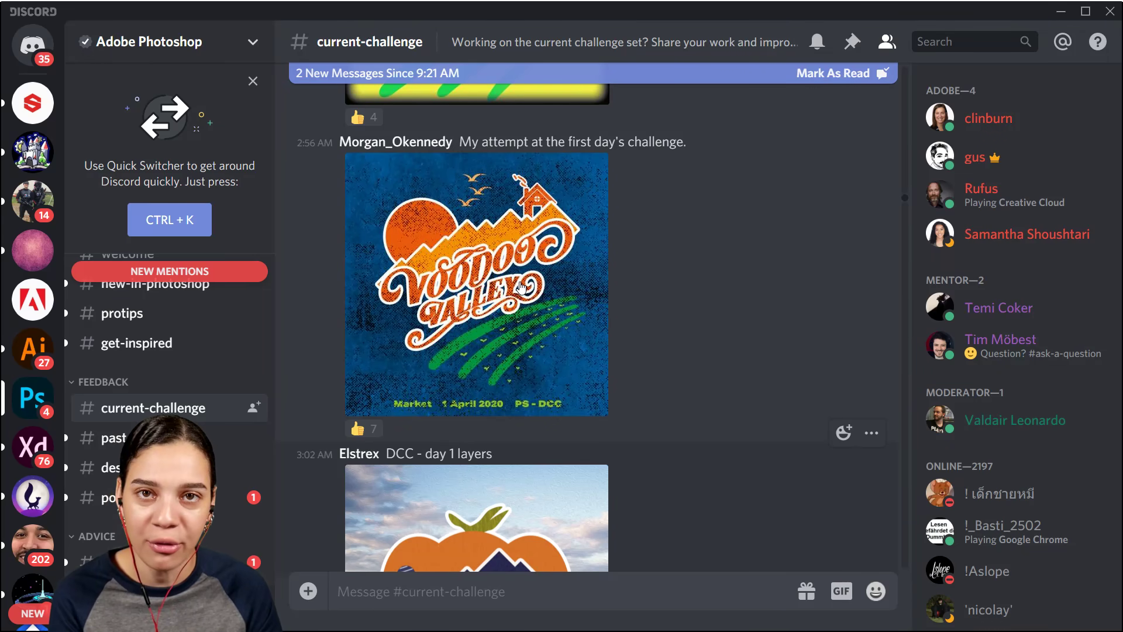
pyautogui.scroll(6, 538, 335)
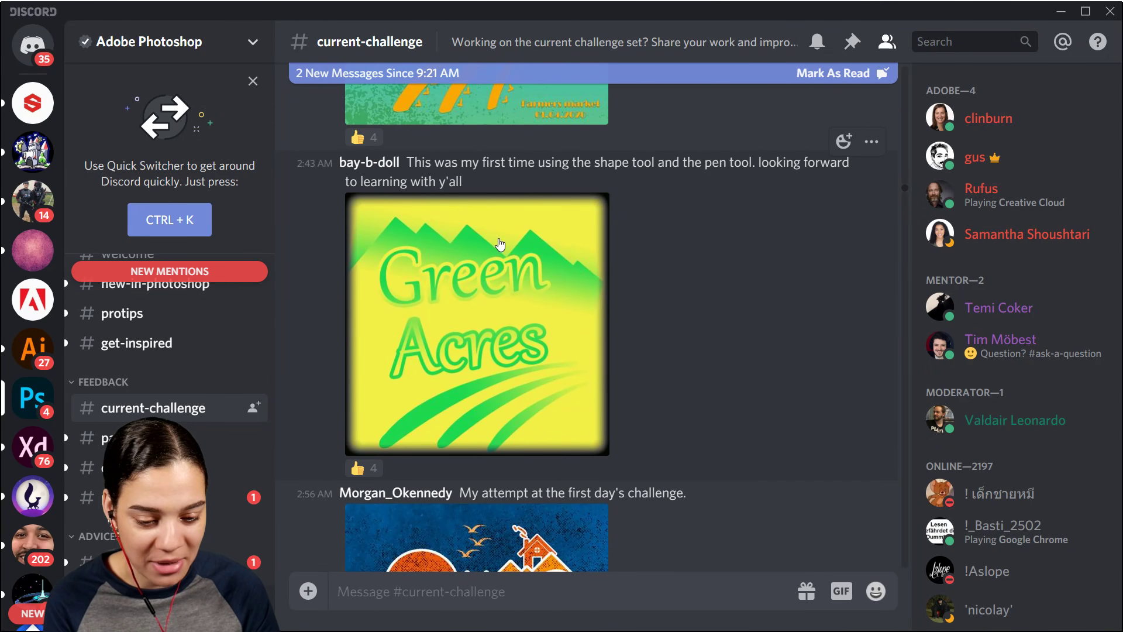
pyautogui.click(521, 279)
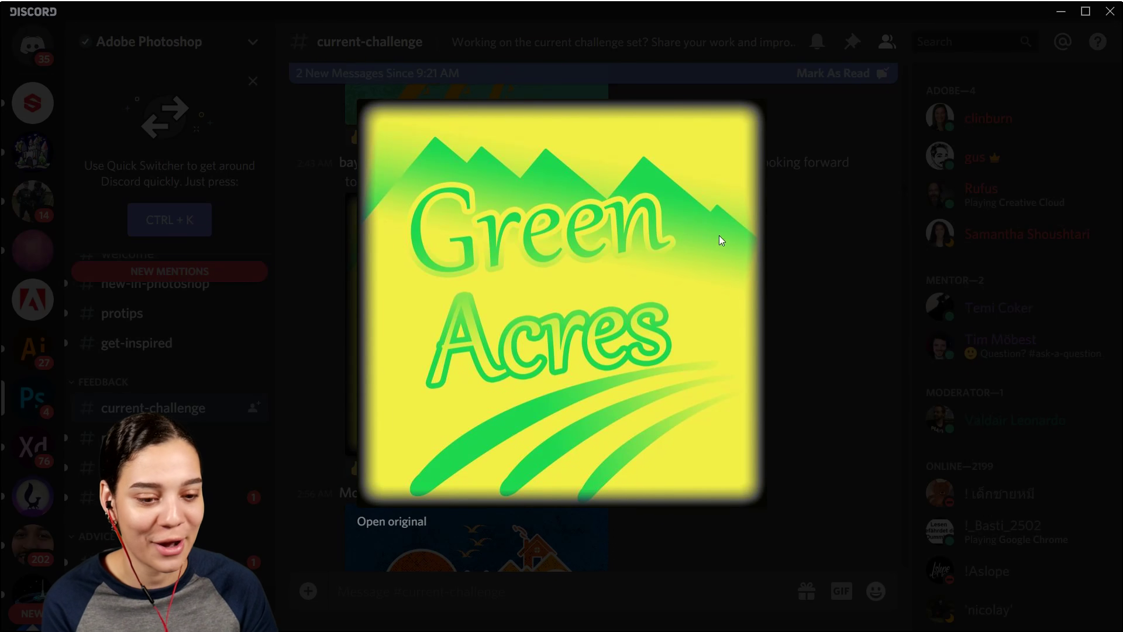
pyautogui.click(788, 279)
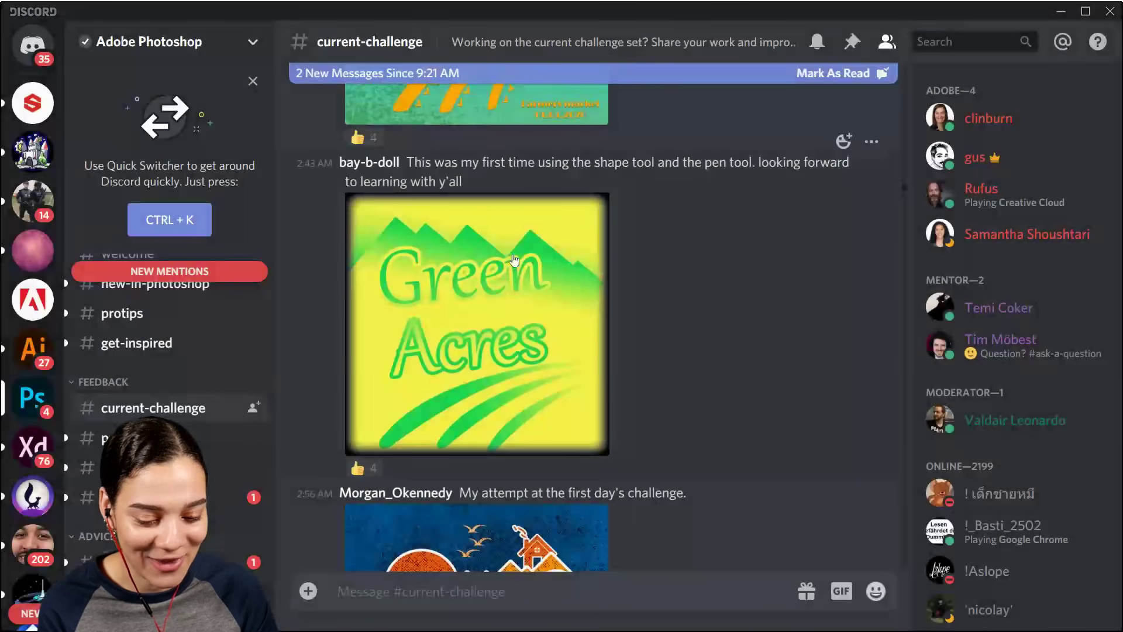
# Step: Examine the enlarged VooDoo Valley entry with purple mountains on a teal gradient background
pyautogui.scroll(2, 516, 298)
pyautogui.scroll(6, 516, 297)
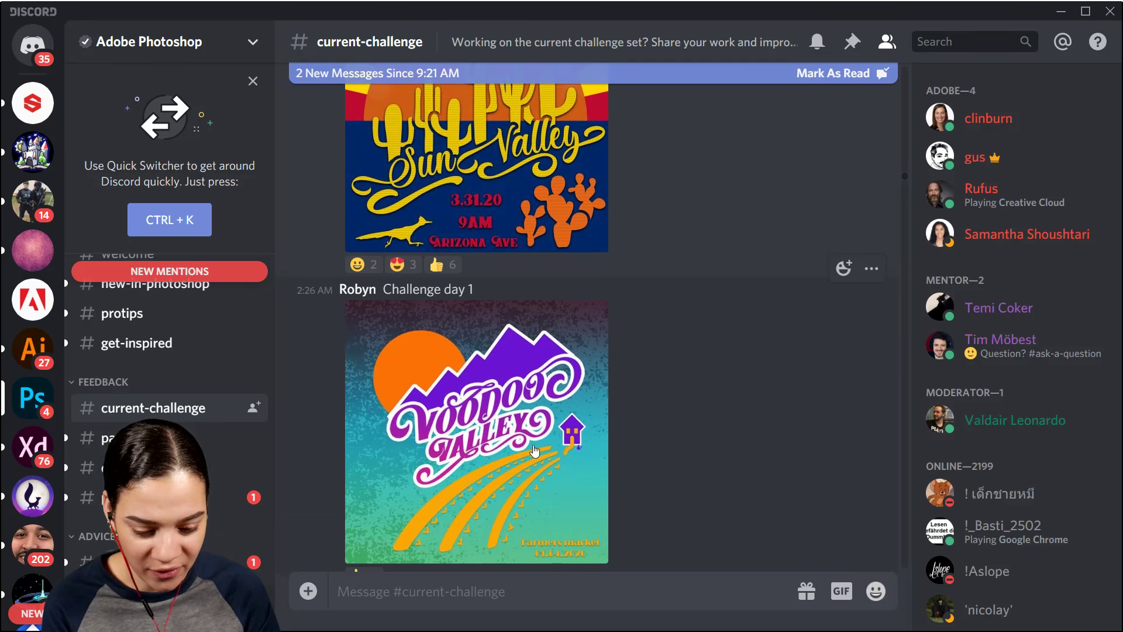
pyautogui.click(491, 457)
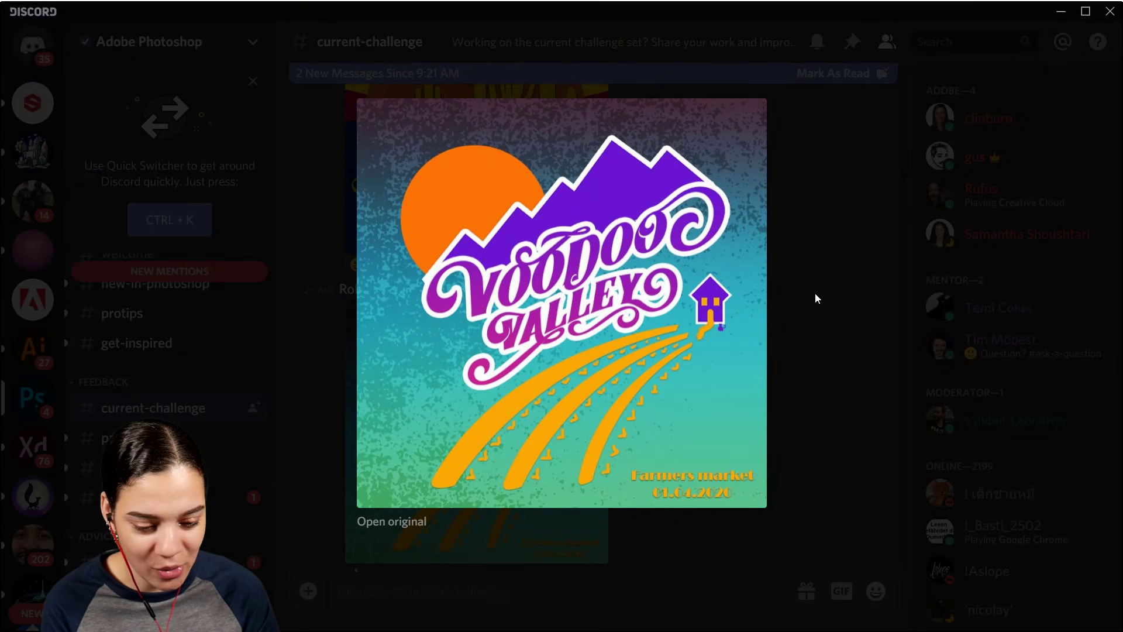
pyautogui.click(847, 291)
# Step: Examine the enlarged Sun Valley poster with yellow cacti and red and yellow sun rays
pyautogui.scroll(3, 764, 318)
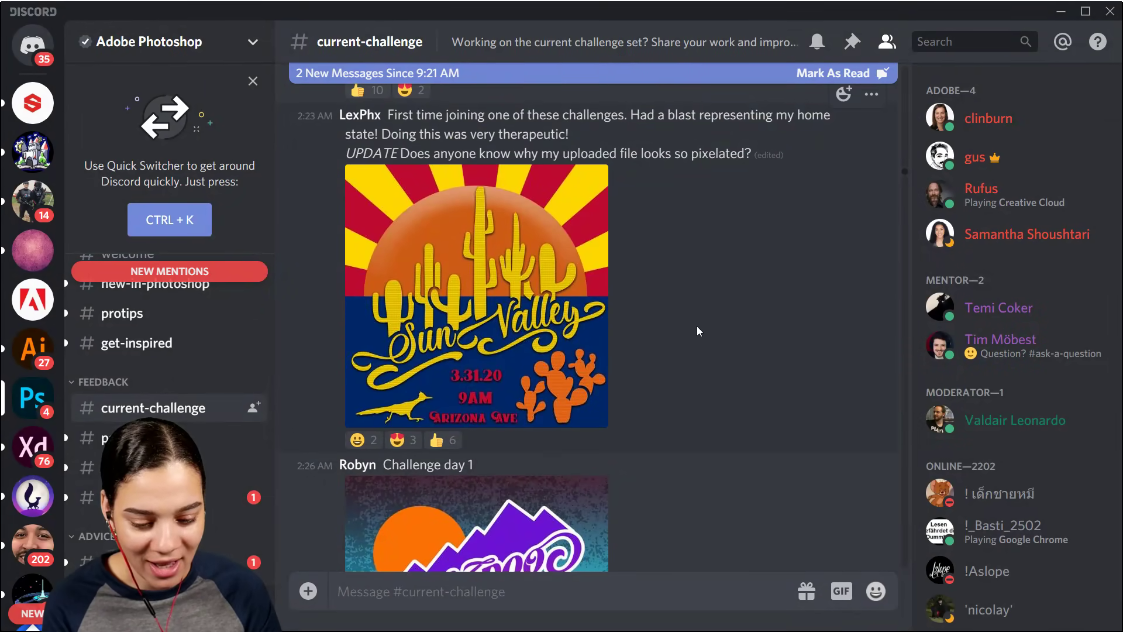
pyautogui.scroll(2, 673, 331)
pyautogui.click(587, 443)
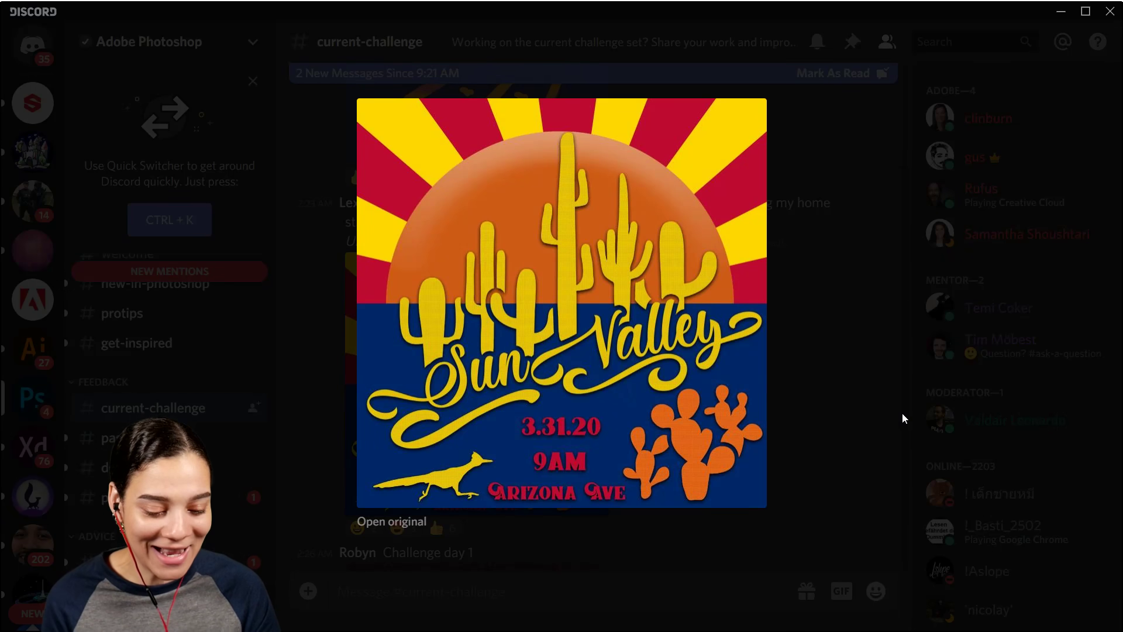
pyautogui.click(830, 422)
# Step: Skim the entries and feedback posted before the Sun Valley poster, back to the posts preceding April 1, 2020
pyautogui.scroll(7, 669, 429)
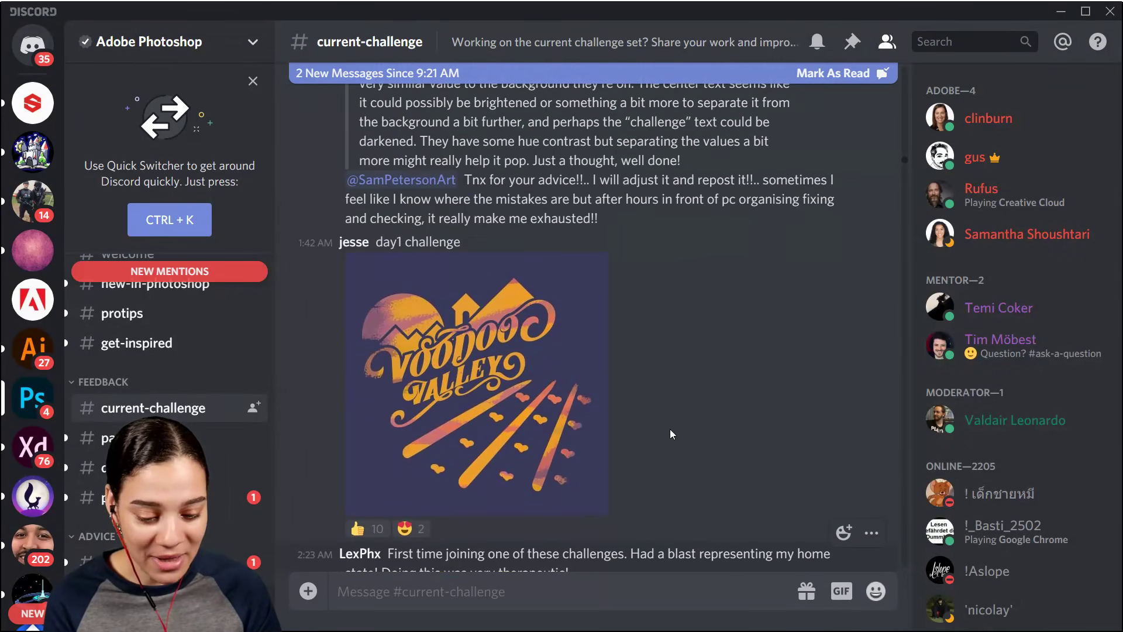
pyautogui.scroll(10, 670, 433)
pyautogui.scroll(10, 671, 433)
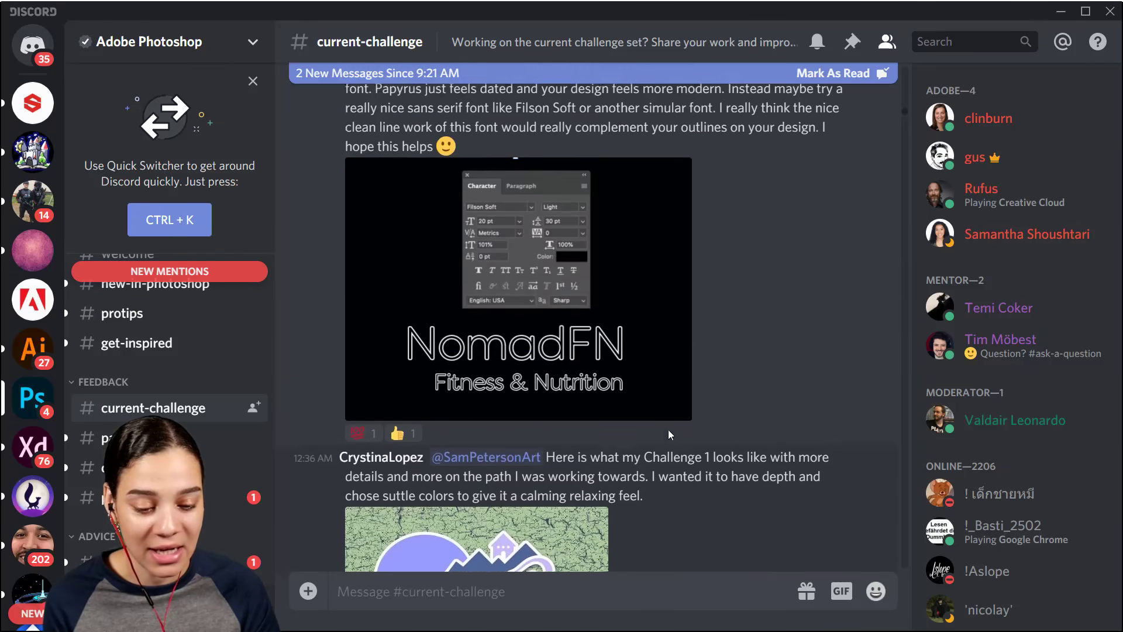
pyautogui.scroll(7, 668, 430)
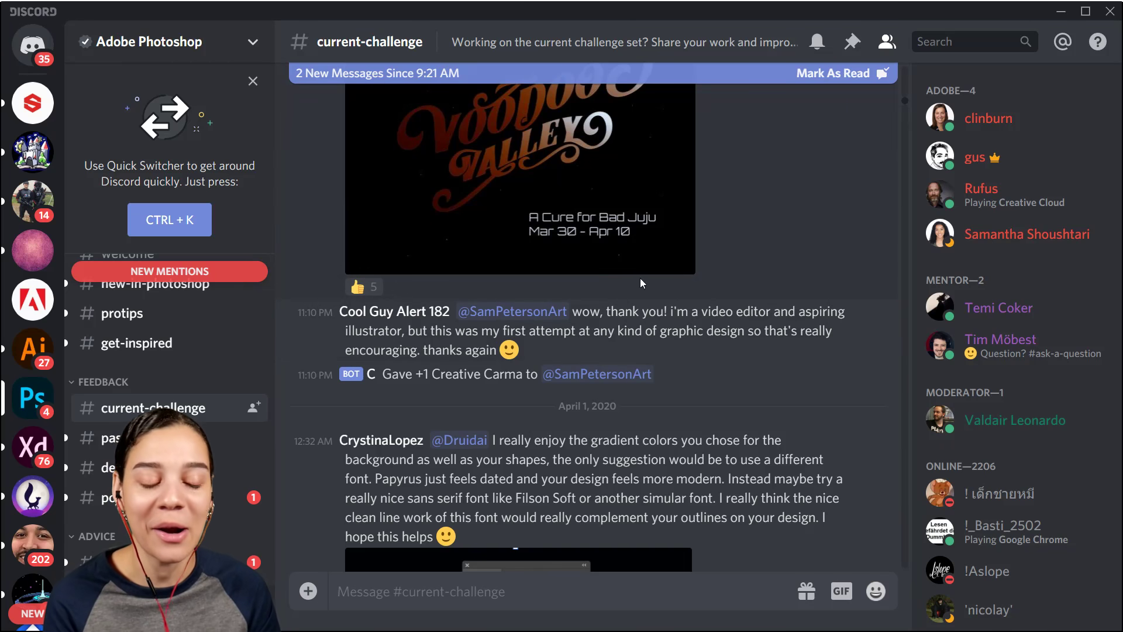